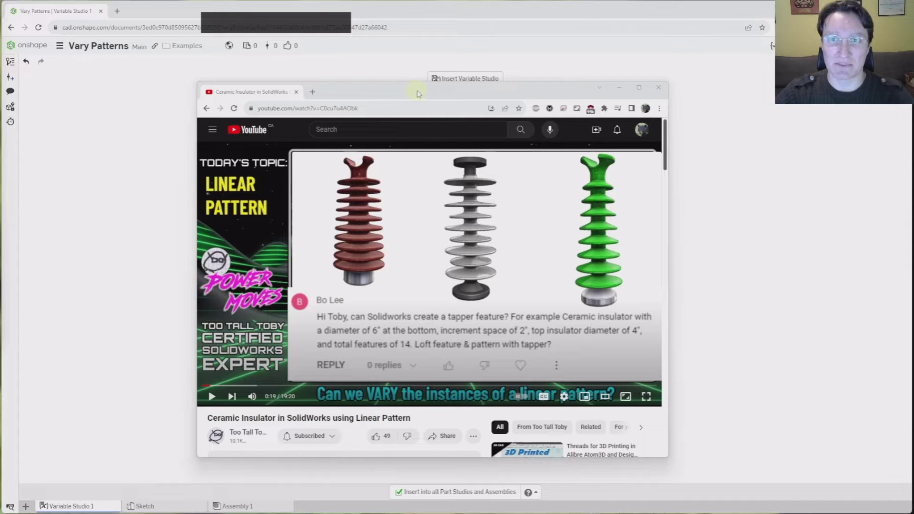
Move the reference video window out of the way, open the Sketch part studio and start a sketch on the Front plane.
{"action": "left_click_drag", "start_coordinate": [421, 94], "coordinate": [0, 166]}
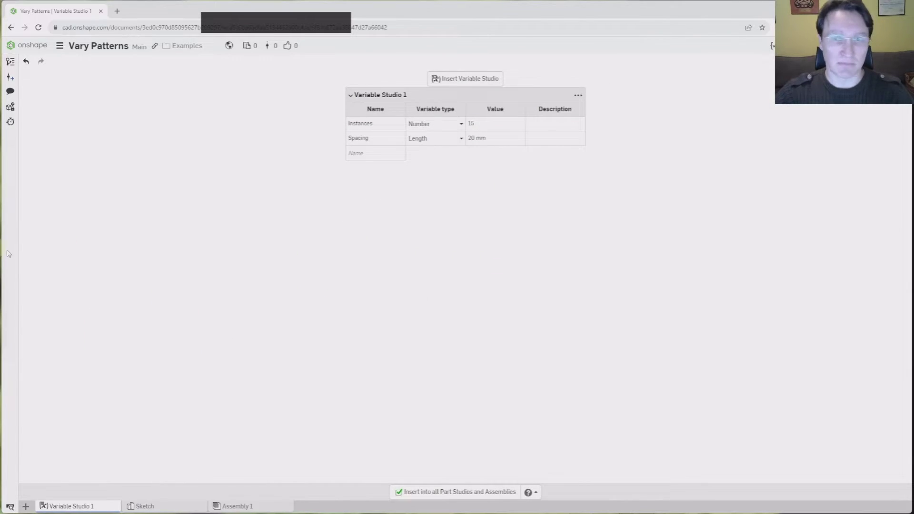
{"action": "left_click", "coordinate": [499, 238]}
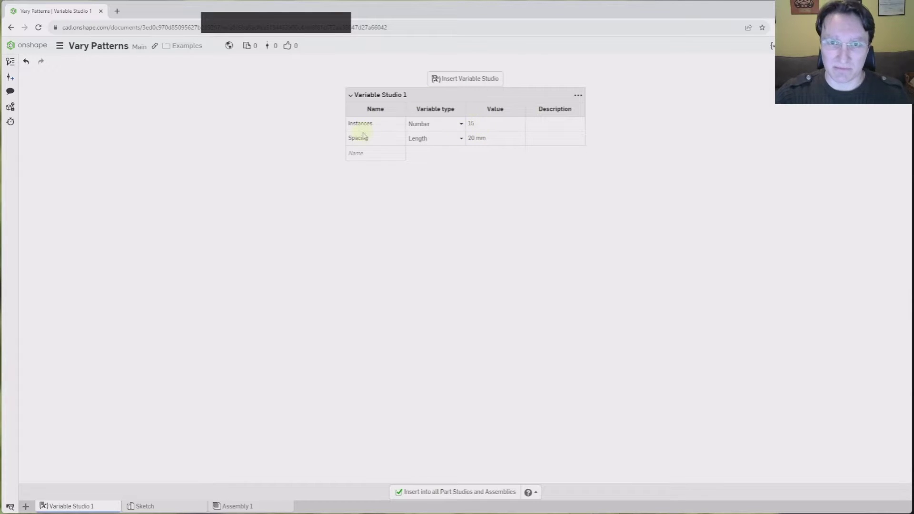
{"action": "left_click", "coordinate": [165, 507]}
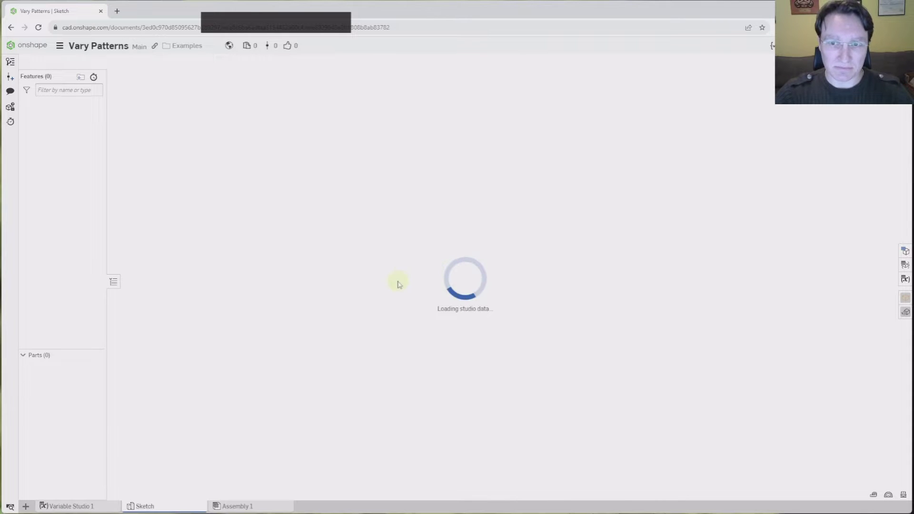
{"action": "left_click", "coordinate": [404, 192]}
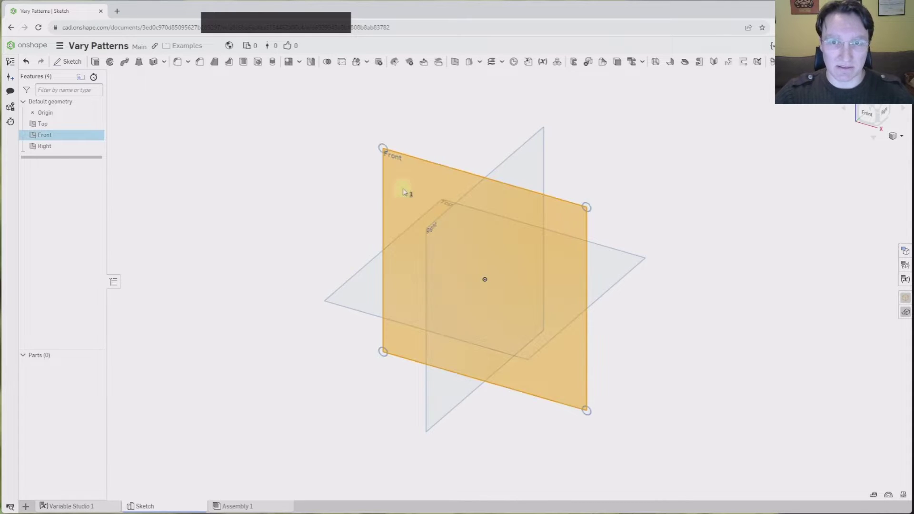
{"action": "key", "text": "shift+s"}
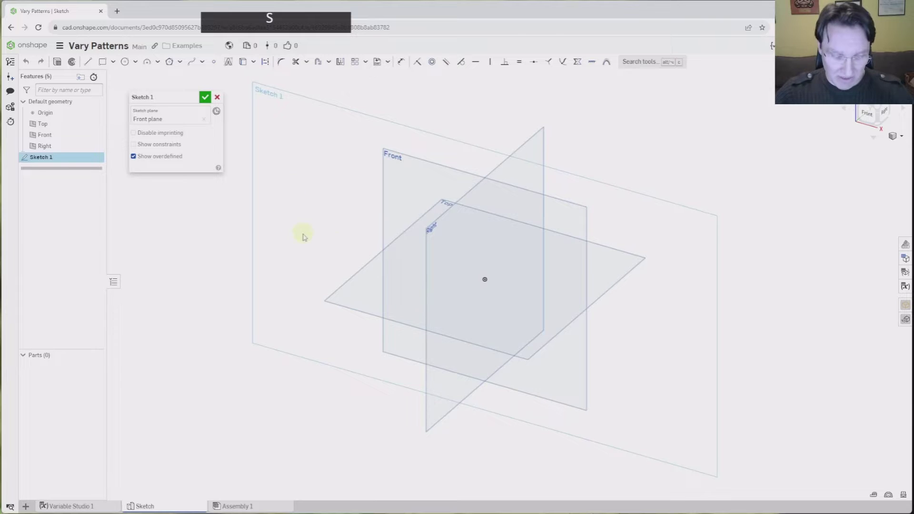
{"action": "key", "text": "n"}
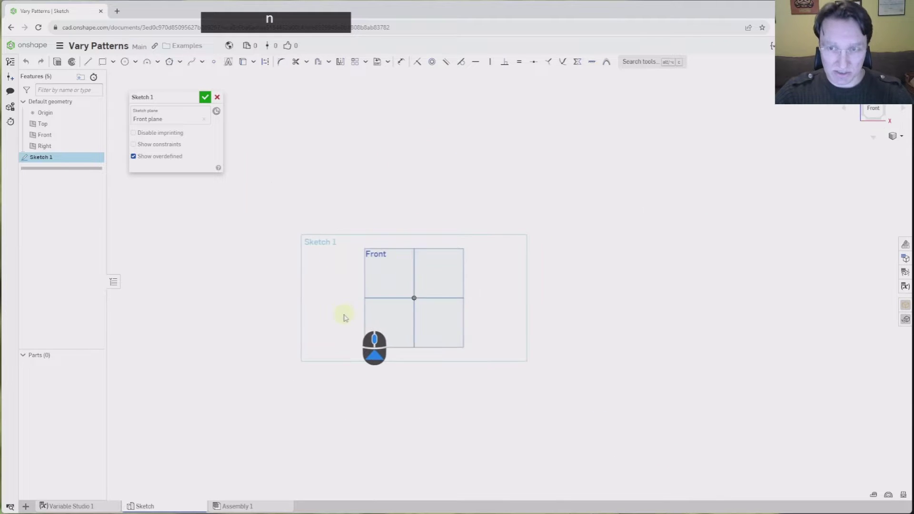
Draw a corner rectangle about 239 mm tall, up and to the left from the origin, and set its width to 20 mm.
{"action": "key", "text": "g"}
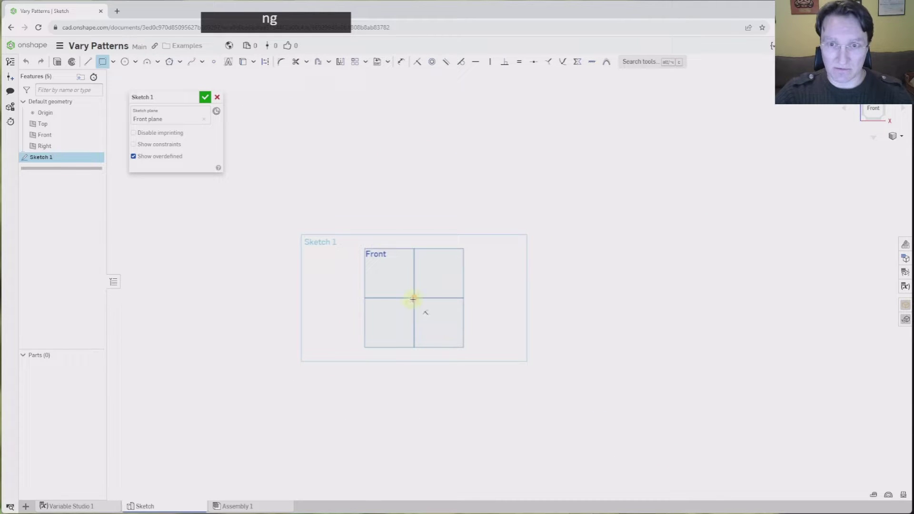
{"action": "mouse_move", "coordinate": [413, 299]}
{"action": "left_mouse_down"}
{"action": "mouse_move", "coordinate": [394, 218]}
{"action": "mouse_move", "coordinate": [386, 147]}
{"action": "mouse_move", "coordinate": [394, 140]}
{"action": "left_mouse_up"}
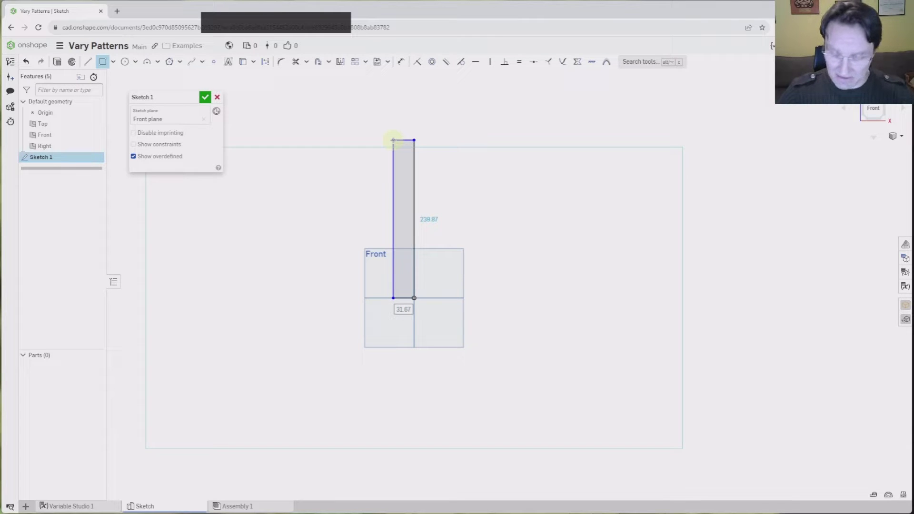
{"action": "type", "text": "20"}
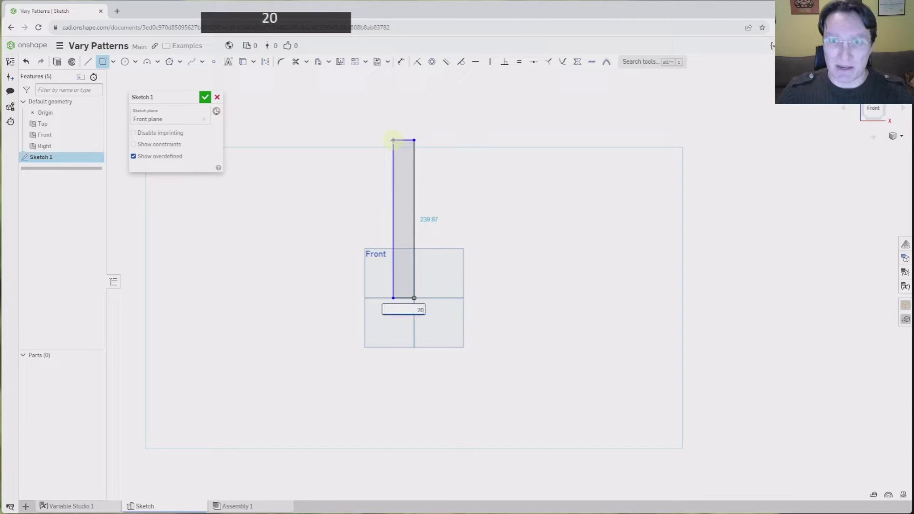
{"action": "key", "text": "Return"}
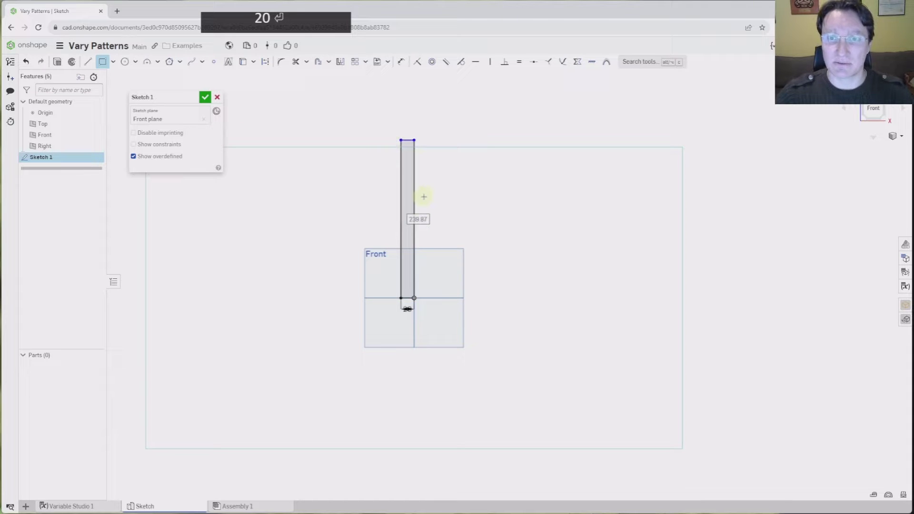
Set the rectangle's height to the expression #Spacing*#Instances.
{"action": "double_click", "coordinate": [421, 228]}
{"action": "type", "text": "2"}
{"action": "key", "text": "BackSpace"}
{"action": "key", "text": "BackSpace"}
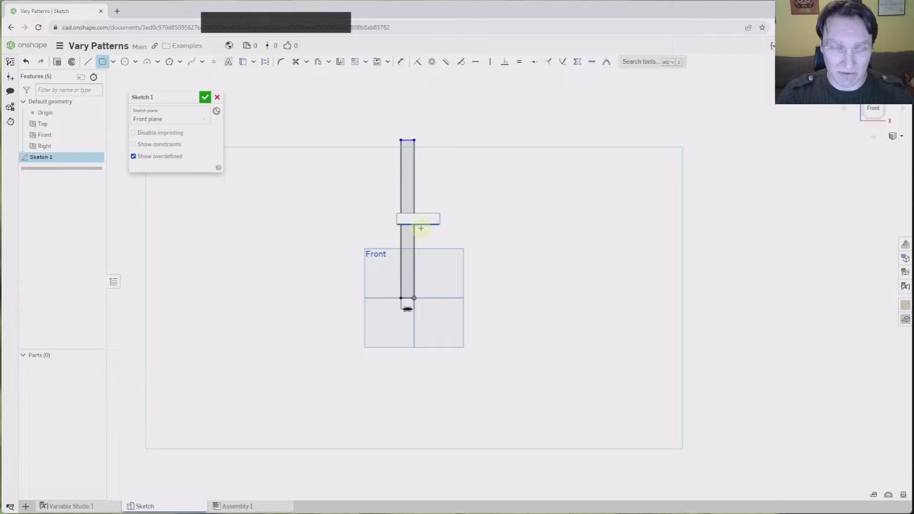
{"action": "type", "text": "sp"}
{"action": "key", "text": "Return"}
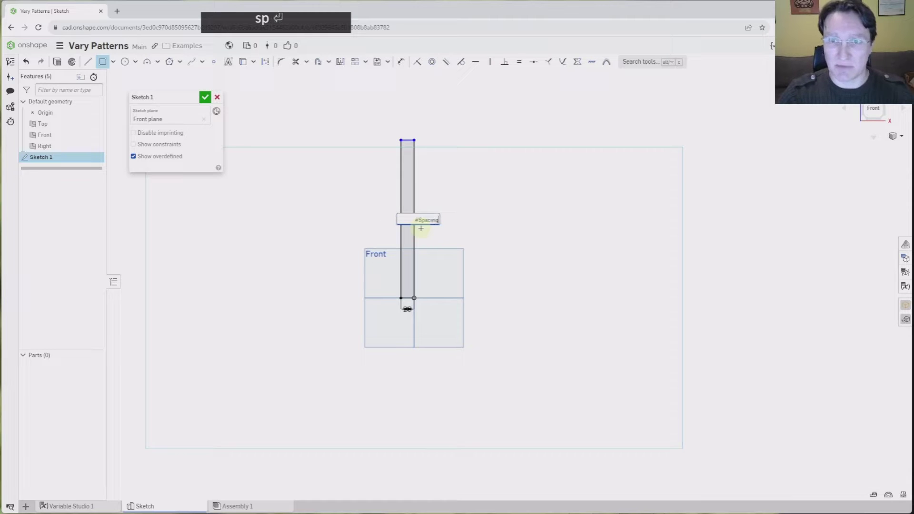
{"action": "type", "text": "*in"}
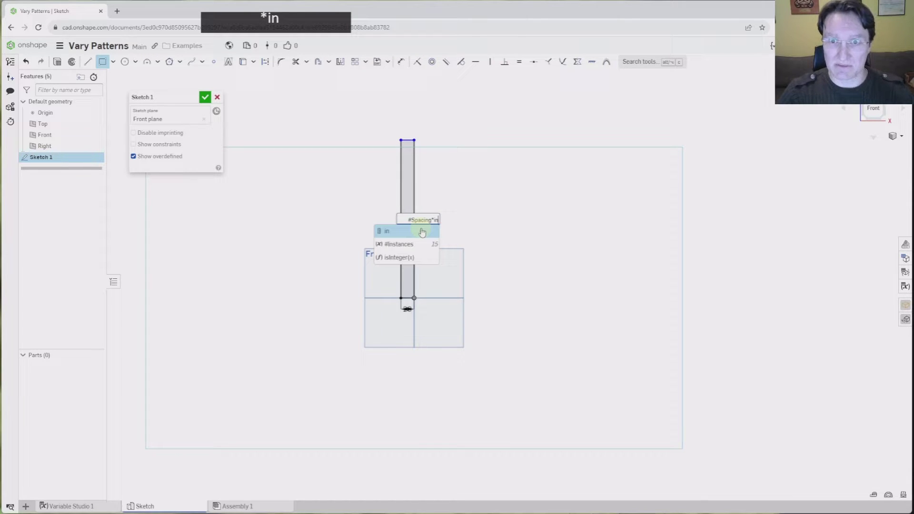
{"action": "key", "text": "Down"}
{"action": "key", "text": "Left"}
{"action": "key", "text": "Return"}
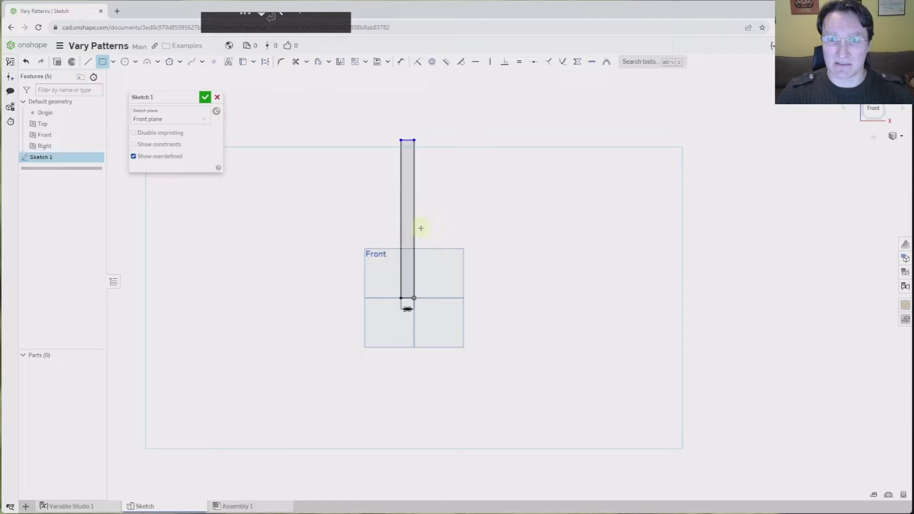
{"action": "key", "text": "Return"}
{"action": "middle_click_drag", "start_coordinate": [446, 206], "coordinate": [507, 241]}
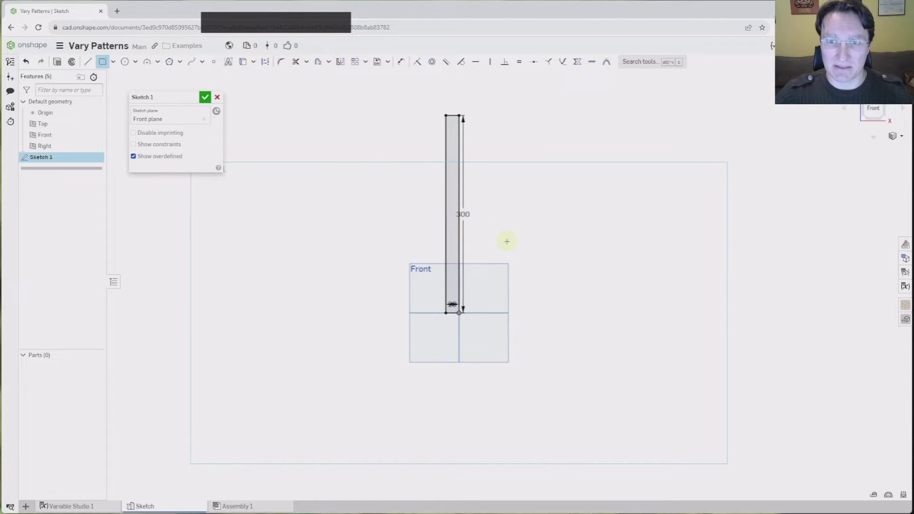
Draw a three-line tapered outline joining the rectangle's two left corners, with a slanted side about 304 mm long, and make its upper line horizontal.
{"action": "left_click", "coordinate": [88, 66]}
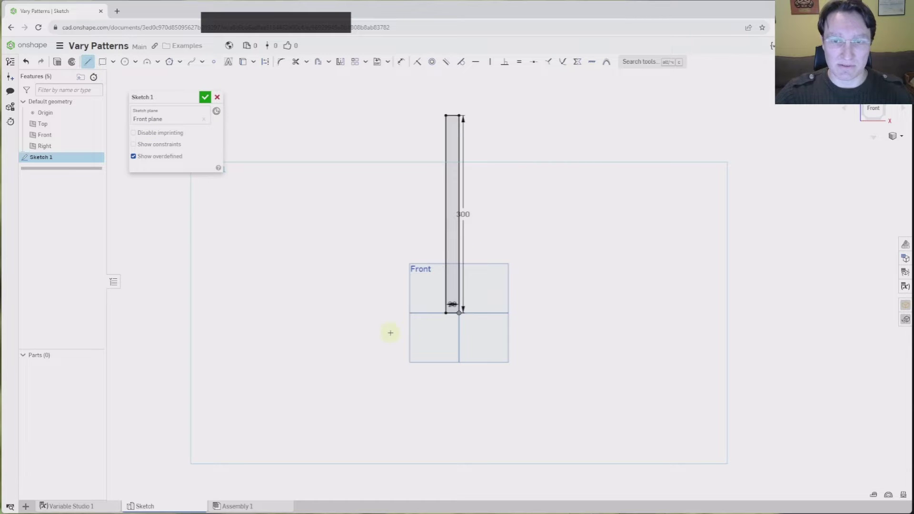
{"action": "left_click", "coordinate": [447, 313]}
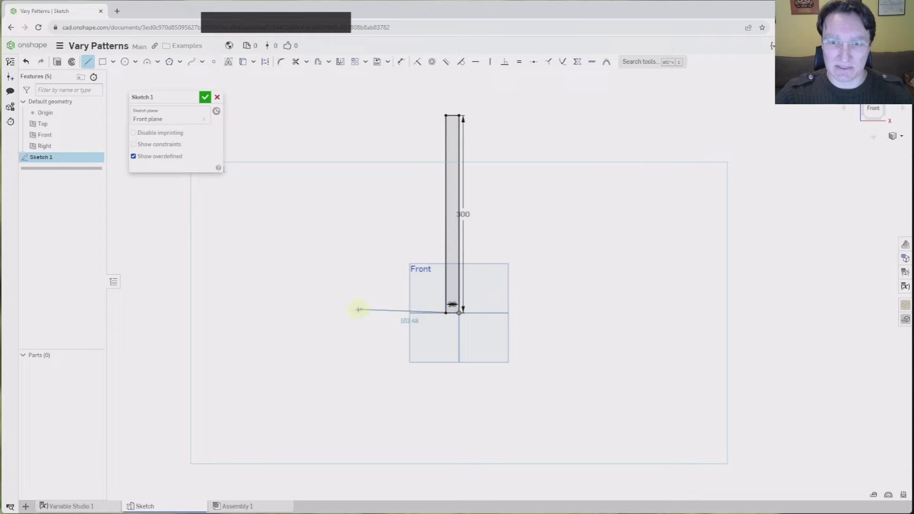
{"action": "left_click", "coordinate": [342, 313]}
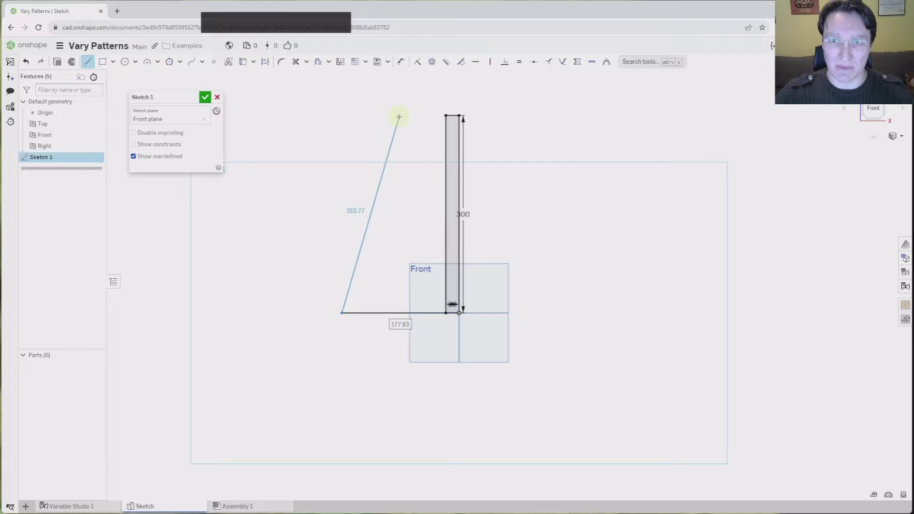
{"action": "left_click", "coordinate": [385, 118]}
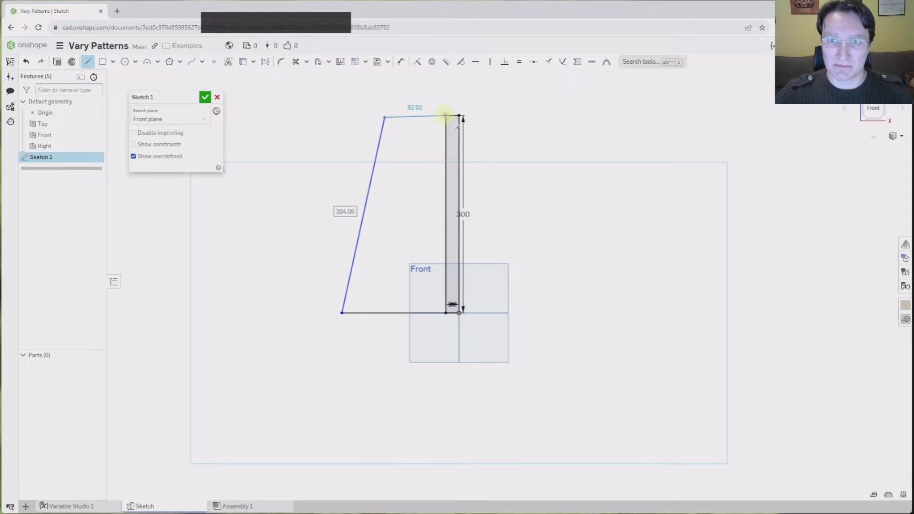
{"action": "left_click", "coordinate": [446, 115]}
{"action": "key", "text": "Escape"}
{"action": "left_click", "coordinate": [419, 118]}
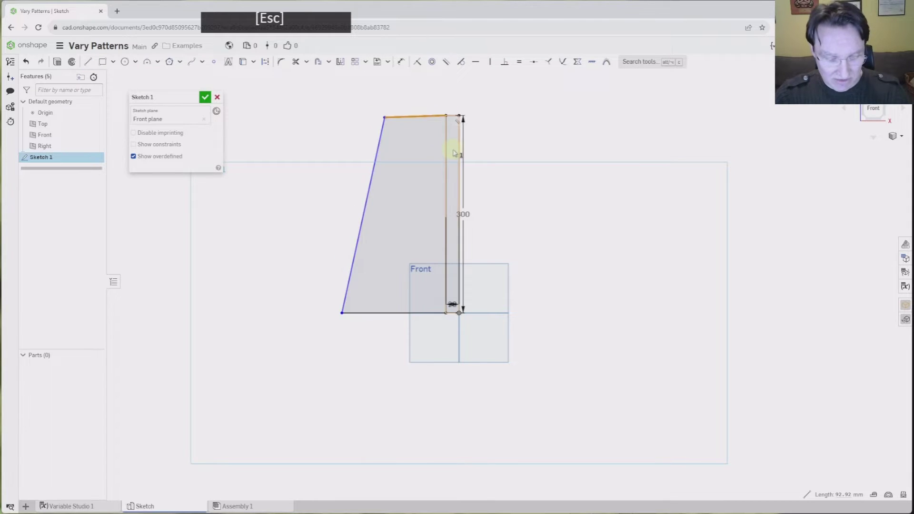
{"action": "key", "text": "h"}
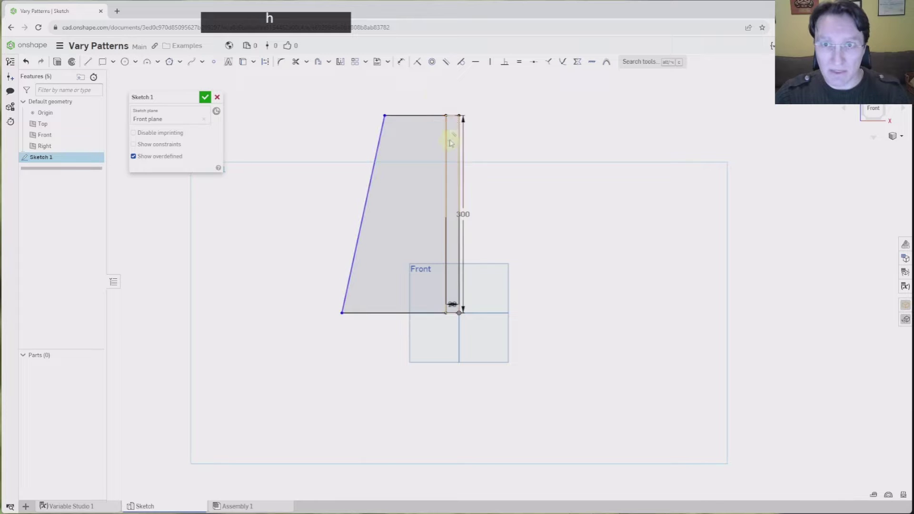
Dimension the horizontal distance from the slanted line's upper endpoint to the rectangle's upper right corner as 100 mm.
{"action": "right_click_drag", "start_coordinate": [430, 106], "coordinate": [441, 141]}
{"action": "key", "text": "s"}
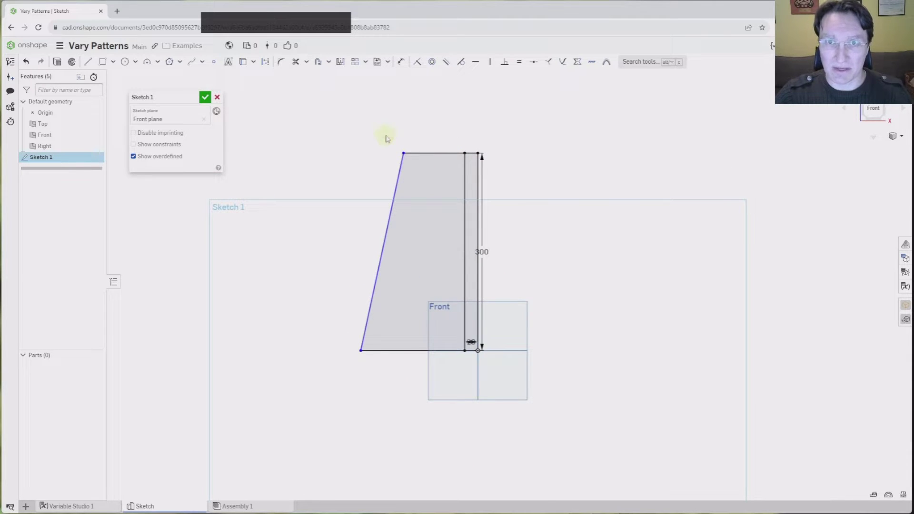
{"action": "key", "text": "d"}
{"action": "left_click", "coordinate": [404, 152]}
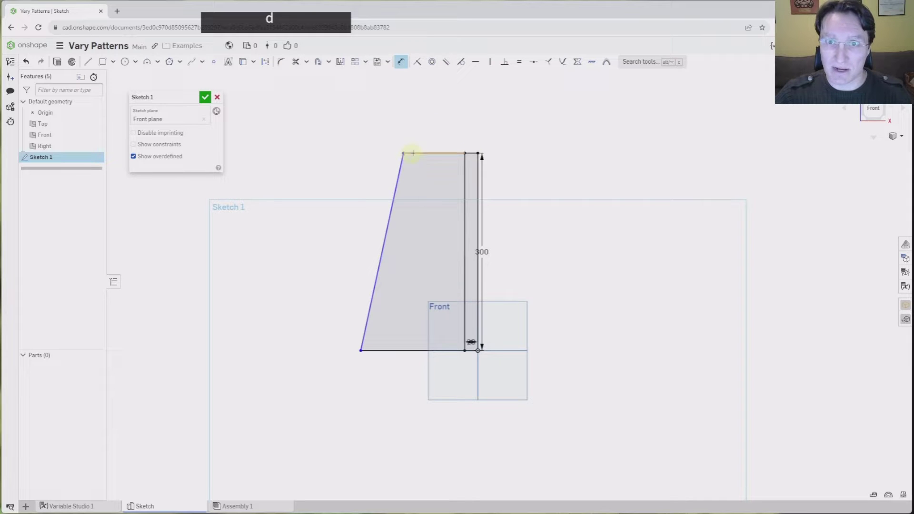
{"action": "left_click", "coordinate": [477, 153]}
{"action": "left_click", "coordinate": [451, 120]}
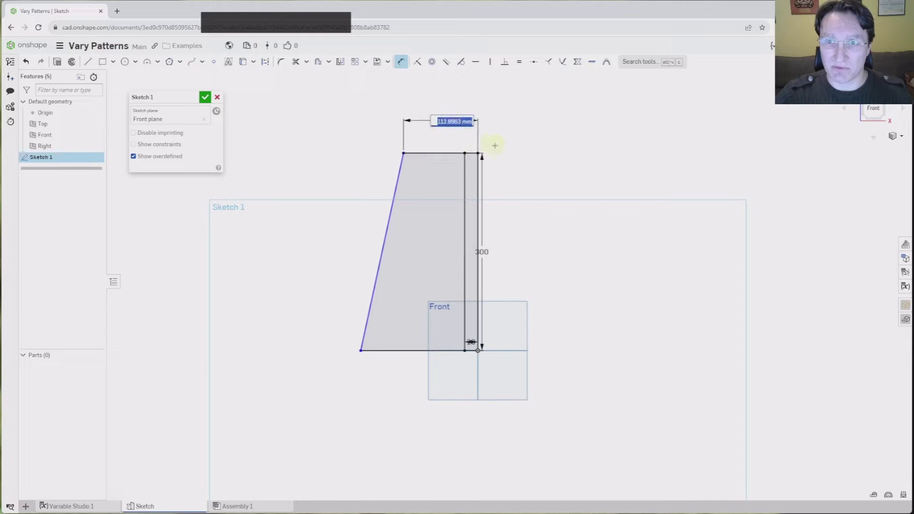
{"action": "type", "text": "100"}
{"action": "key", "text": "Return"}
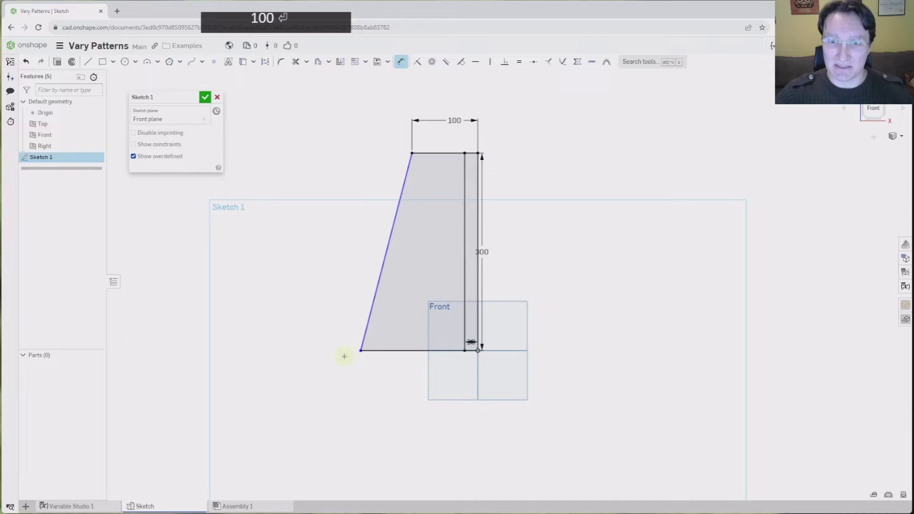
Dimension the horizontal distance from the slanted line's lower endpoint to the rectangle's right edge as 200 mm and finish the sketch.
{"action": "left_click", "coordinate": [361, 351]}
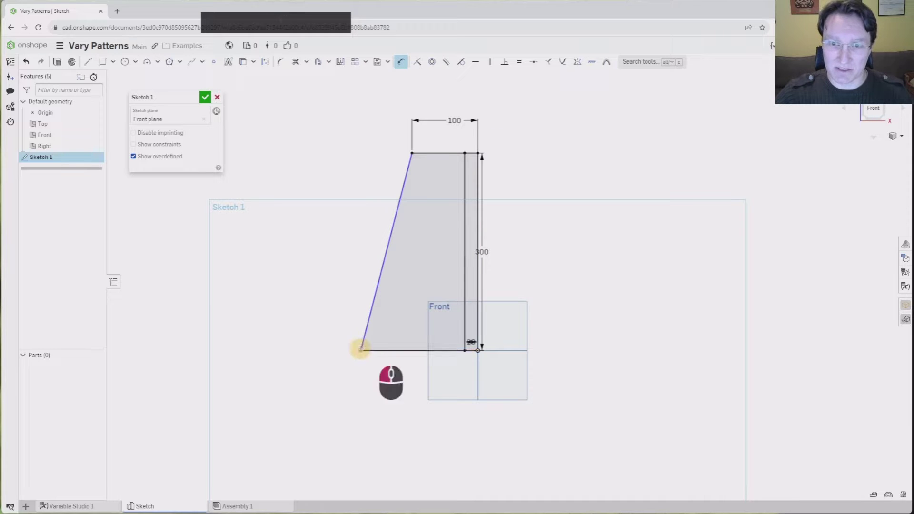
{"action": "left_click", "coordinate": [473, 345]}
{"action": "left_click", "coordinate": [413, 392]}
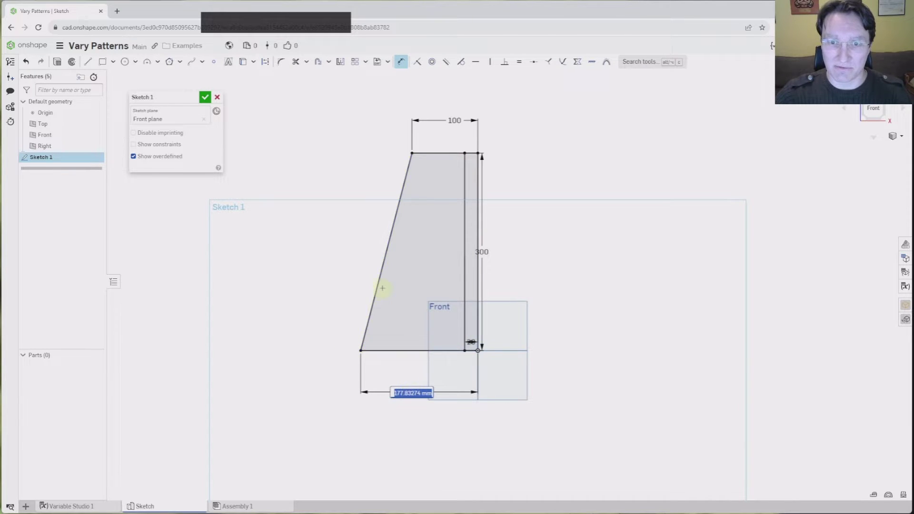
{"action": "type", "text": "2"}
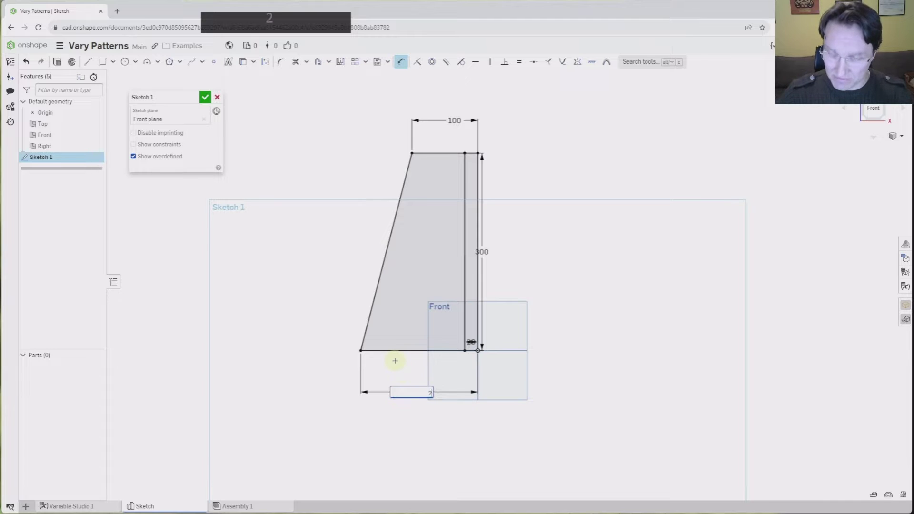
{"action": "type", "text": "00"}
{"action": "key", "text": "Return"}
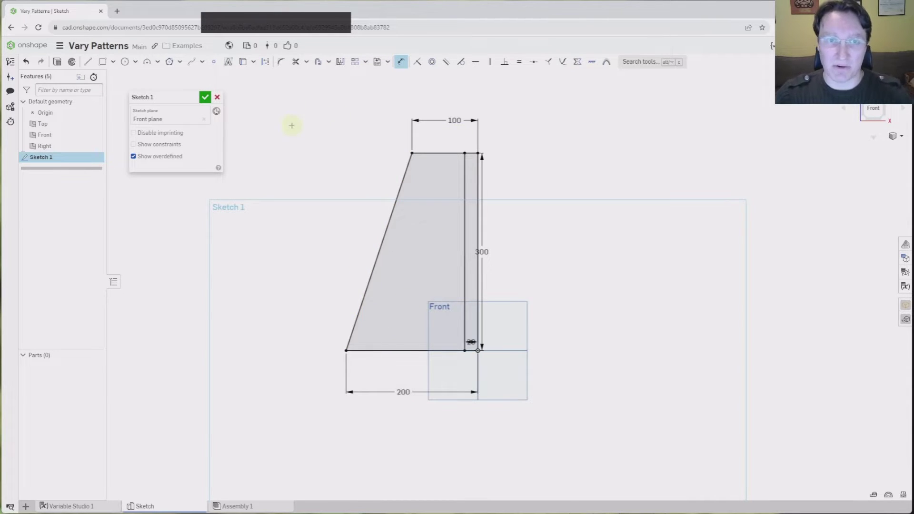
{"action": "left_click", "coordinate": [205, 98]}
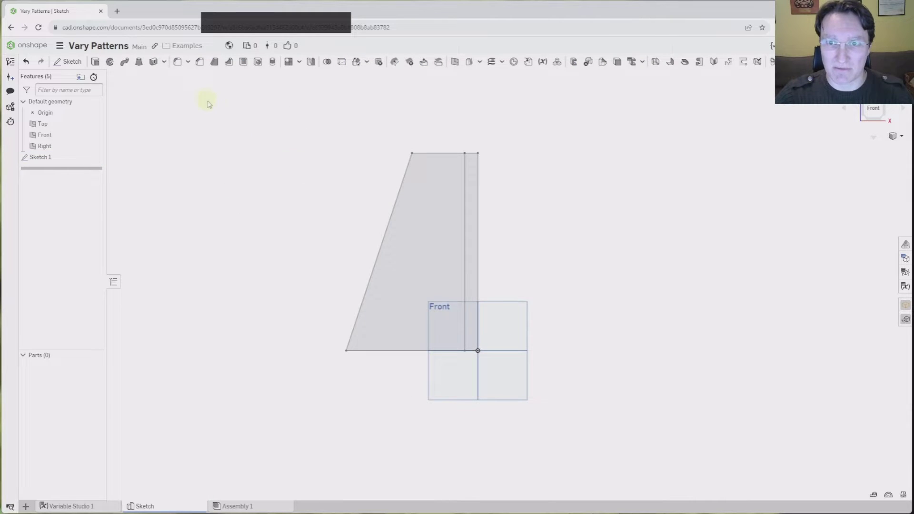
Revolve the narrow rectangular region fully around its right vertical edge as a new solid.
{"action": "left_click", "coordinate": [475, 231]}
{"action": "left_click", "coordinate": [110, 61]}
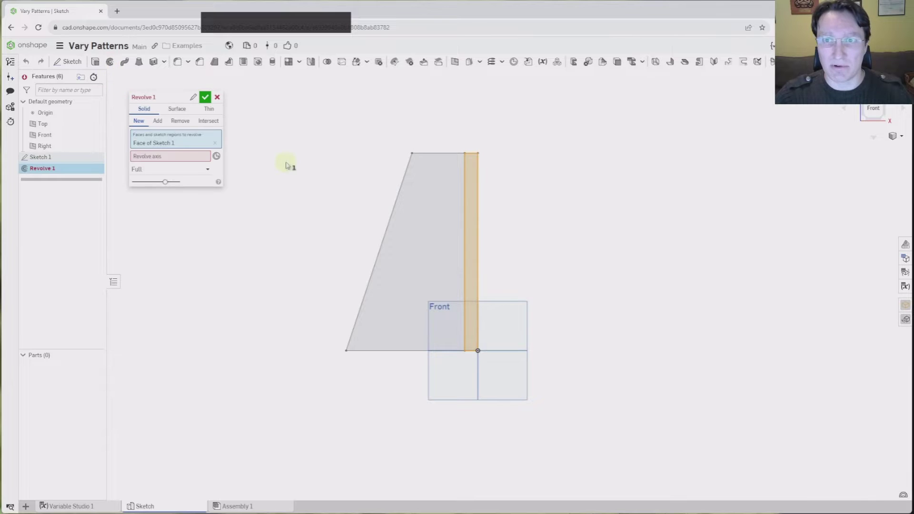
{"action": "left_click", "coordinate": [478, 266]}
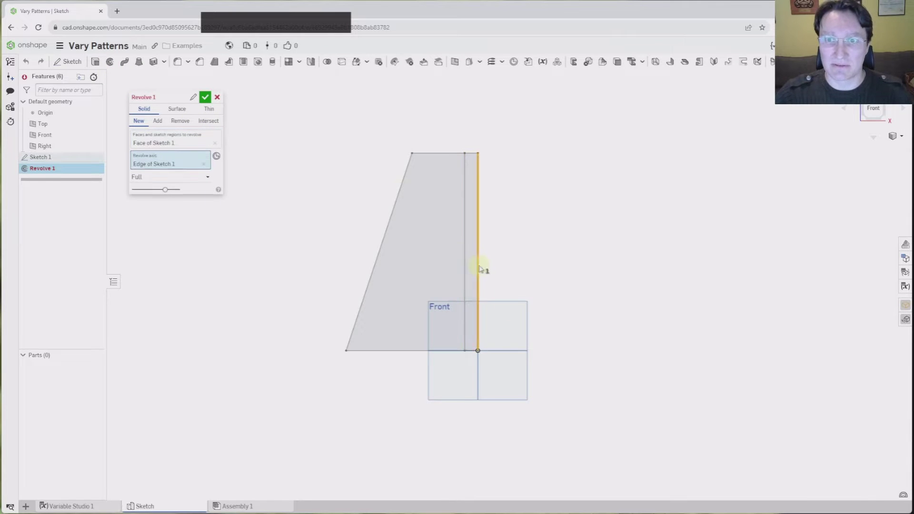
{"action": "left_click", "coordinate": [206, 98]}
{"action": "right_click_drag", "start_coordinate": [214, 106], "coordinate": [225, 123]}
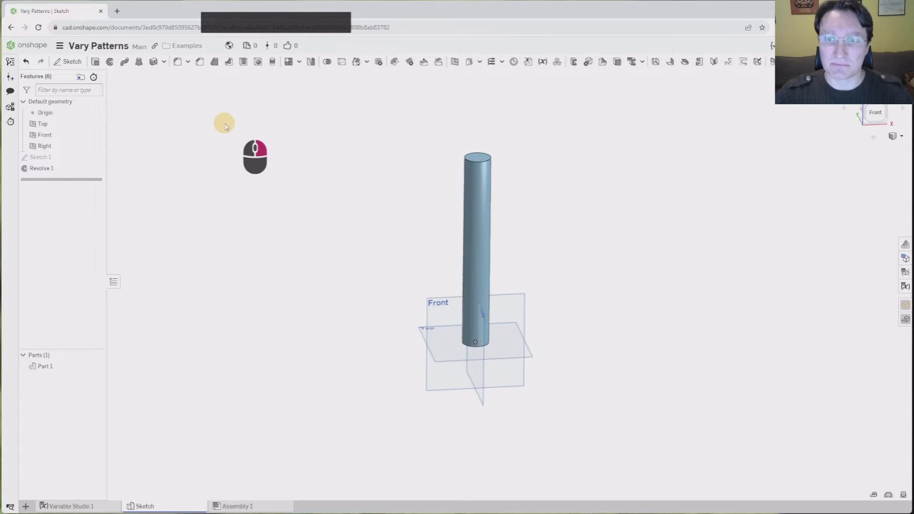
Show the tapered outline sketch and, in a new Front-plane sketch, draw a horizontal line about 149 mm long ending on the core's axis.
{"action": "left_click", "coordinate": [95, 157]}
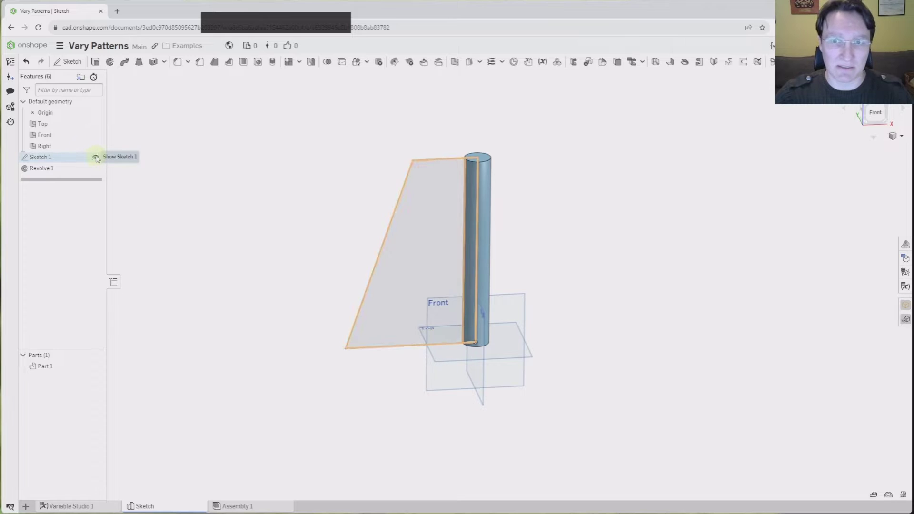
{"action": "left_click", "coordinate": [238, 197]}
{"action": "left_click", "coordinate": [521, 313]}
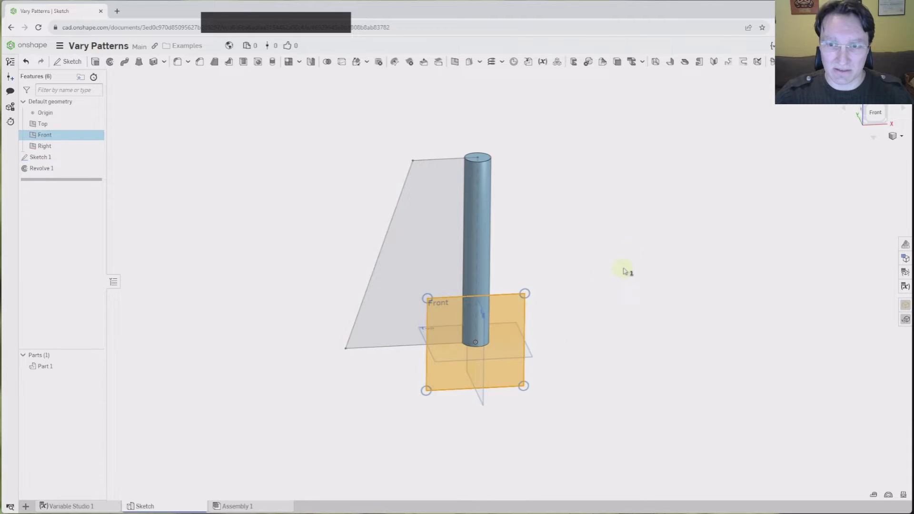
{"action": "key", "text": "shift+s"}
{"action": "key", "text": "n"}
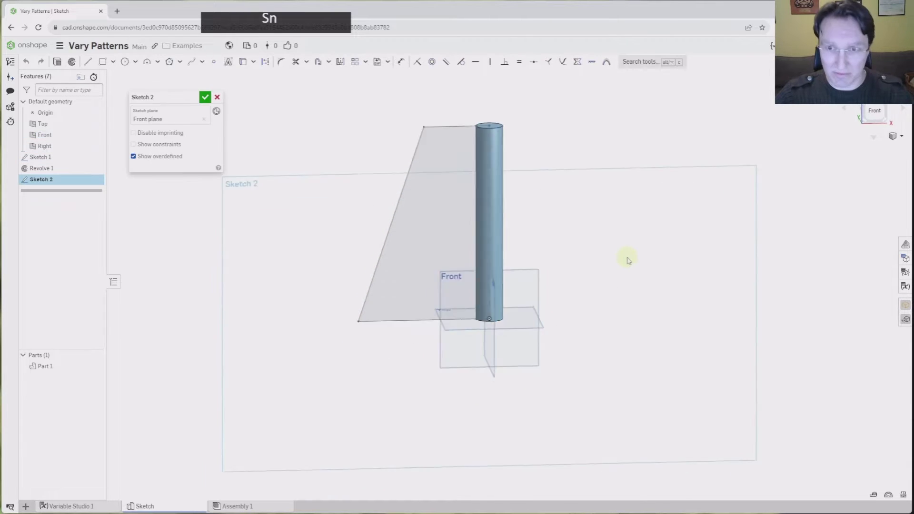
{"action": "left_click", "coordinate": [88, 62]}
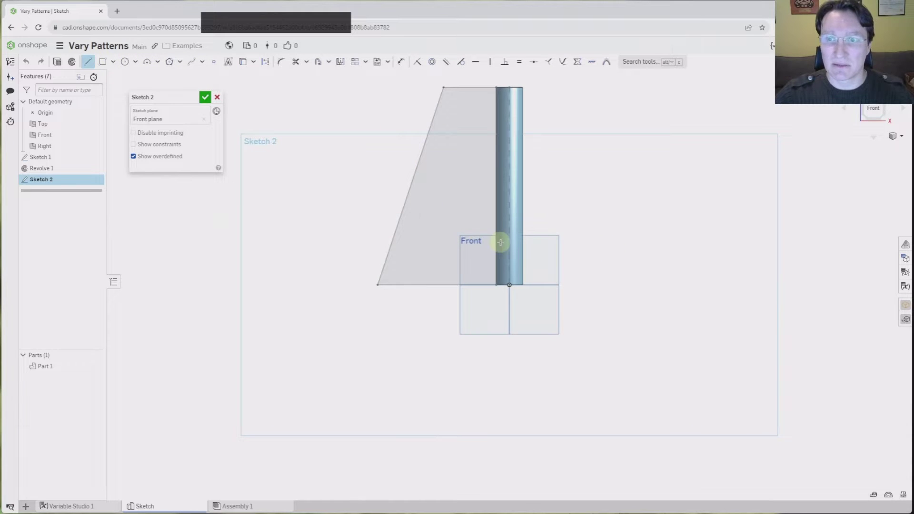
{"action": "left_click", "coordinate": [411, 248]}
Create a 10 mm wide slot around the horizontal line.
{"action": "key", "text": "s"}
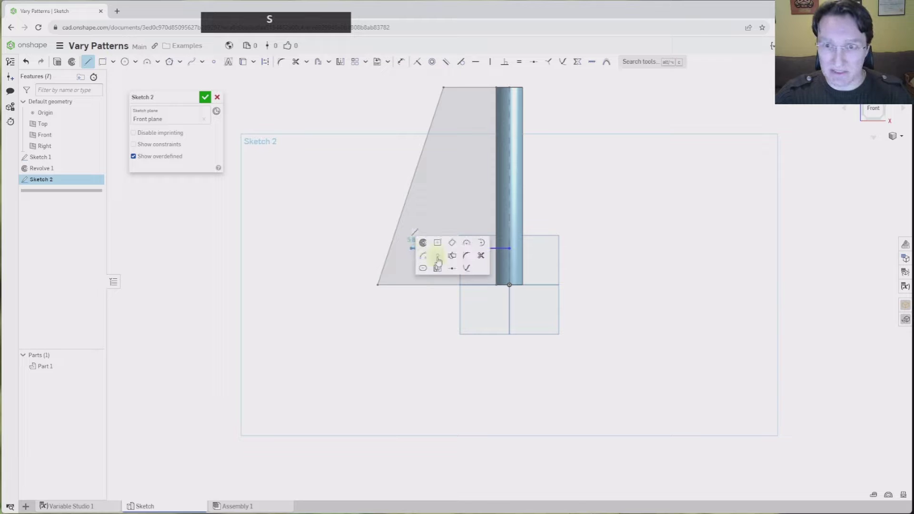
{"action": "left_click", "coordinate": [424, 266]}
{"action": "left_click", "coordinate": [451, 255]}
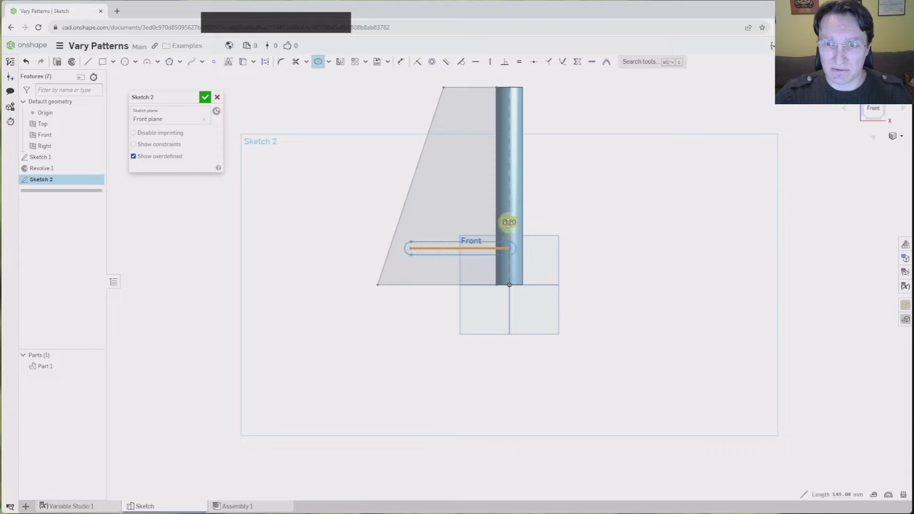
{"action": "left_click", "coordinate": [509, 228]}
{"action": "type", "text": "10"}
{"action": "key", "text": "Return"}
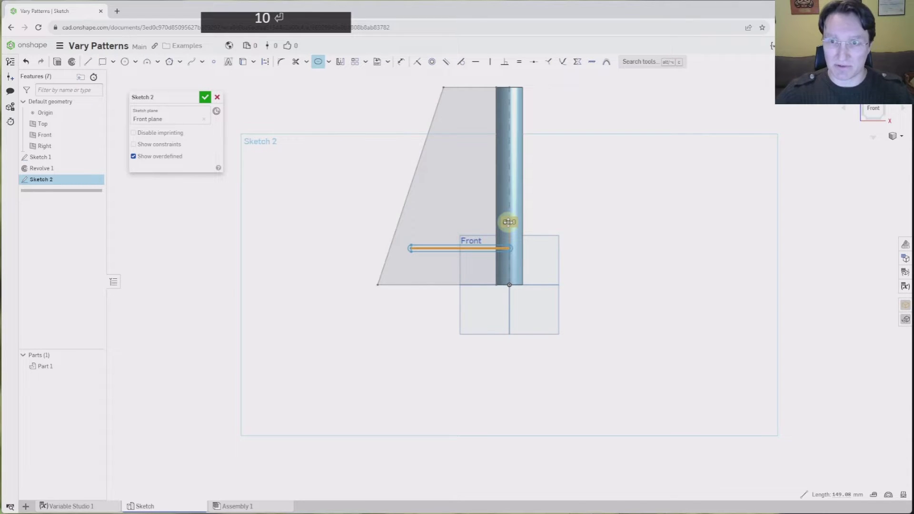
{"action": "scroll", "coordinate": [486, 261], "scroll_direction": "up", "scroll_amount": 3}
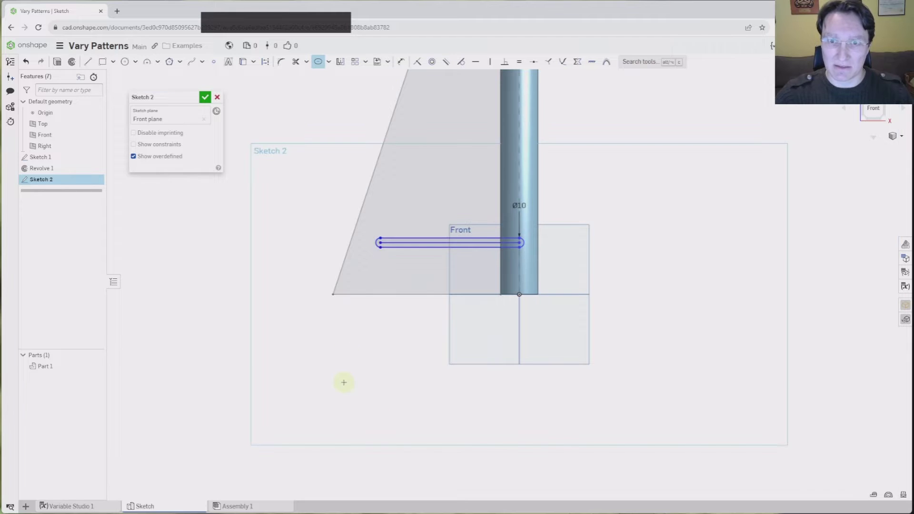
Make the slot's outer end arc tangent to the slanted line of the tapered outline.
{"action": "key", "text": "Escape"}
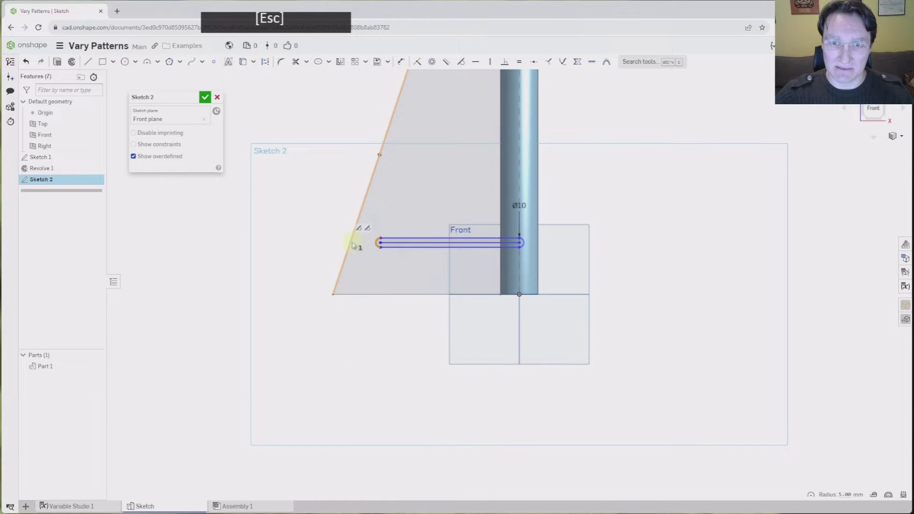
{"action": "left_click", "coordinate": [352, 247]}
{"action": "key", "text": "t"}
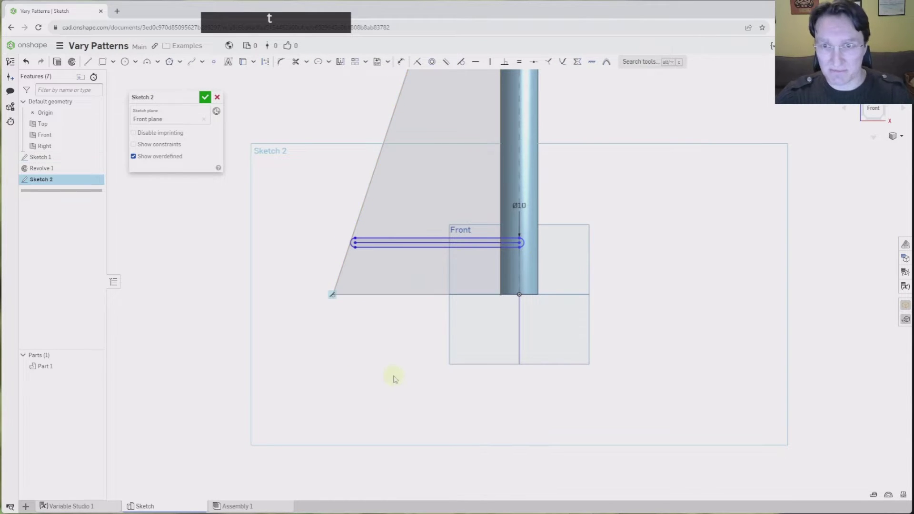
Dimension the distance from the origin up to the slot's inner end as 10 mm and finish the sketch.
{"action": "key", "text": "d"}
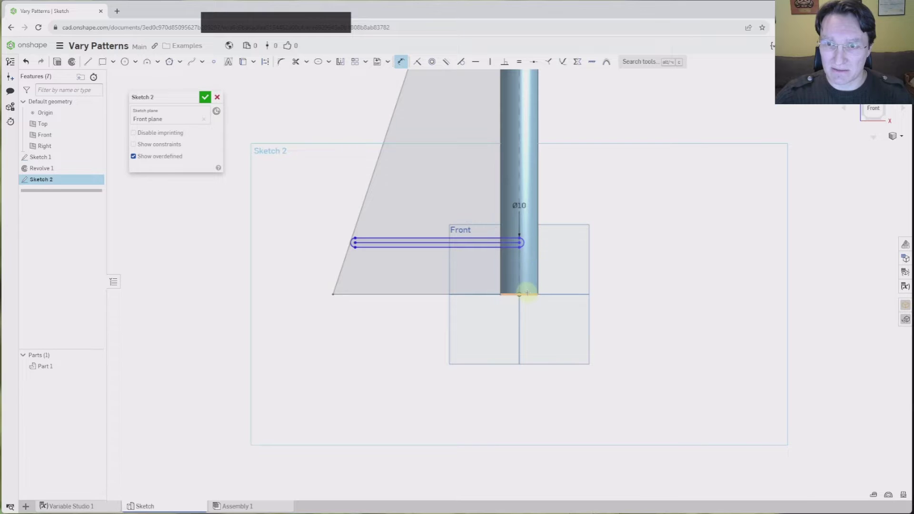
{"action": "right_click_drag", "start_coordinate": [526, 293], "coordinate": [513, 316]}
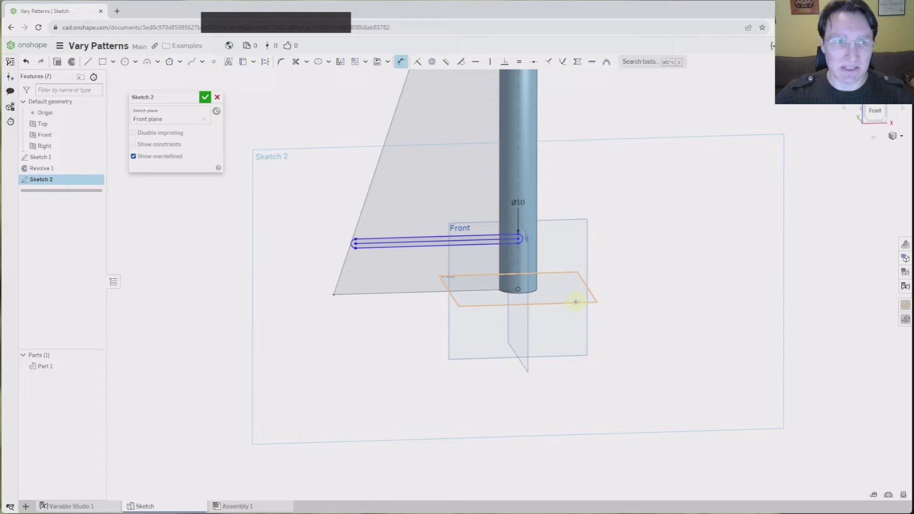
{"action": "left_click", "coordinate": [44, 112]}
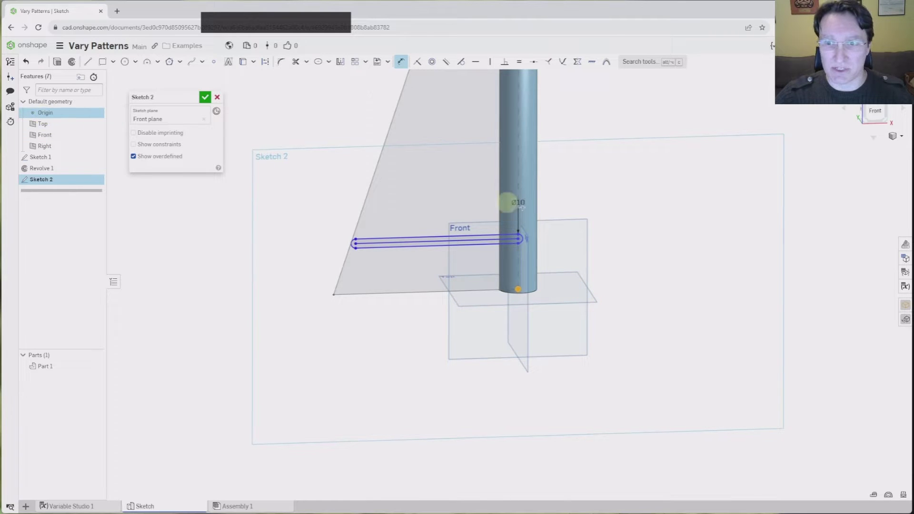
{"action": "left_click", "coordinate": [520, 238]}
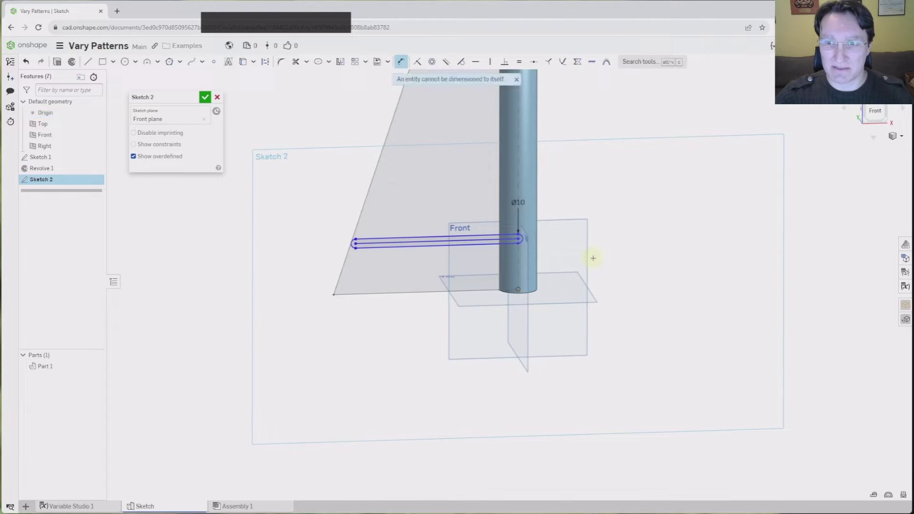
{"action": "left_click", "coordinate": [44, 113]}
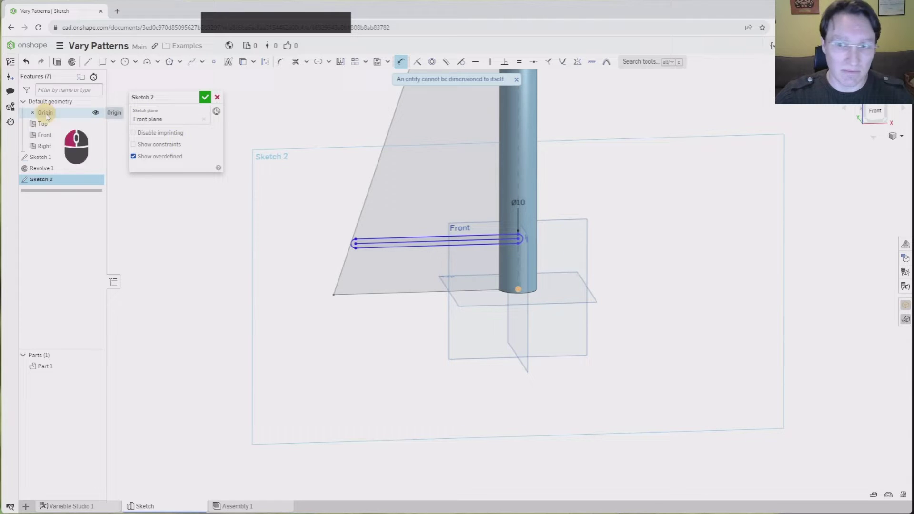
{"action": "left_click", "coordinate": [518, 243]}
{"action": "scroll", "coordinate": [570, 302], "scroll_direction": "down", "scroll_amount": 2}
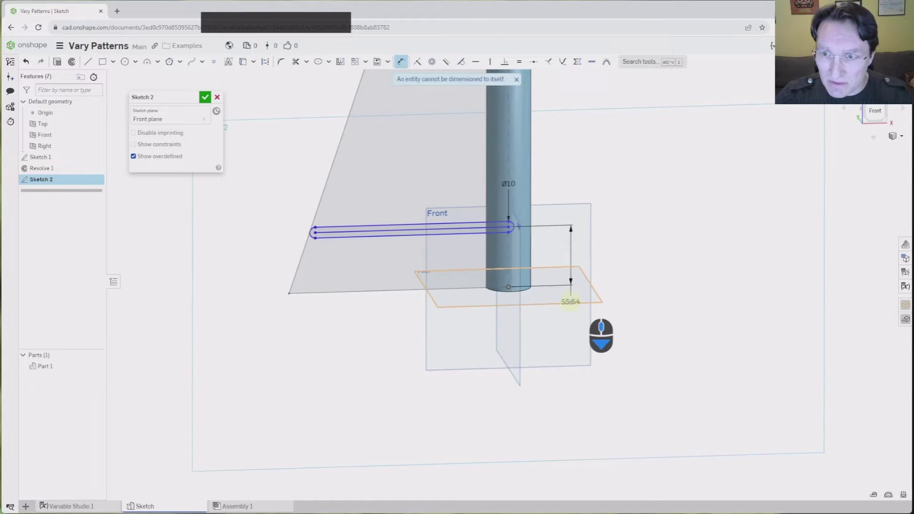
{"action": "left_click", "coordinate": [556, 238]}
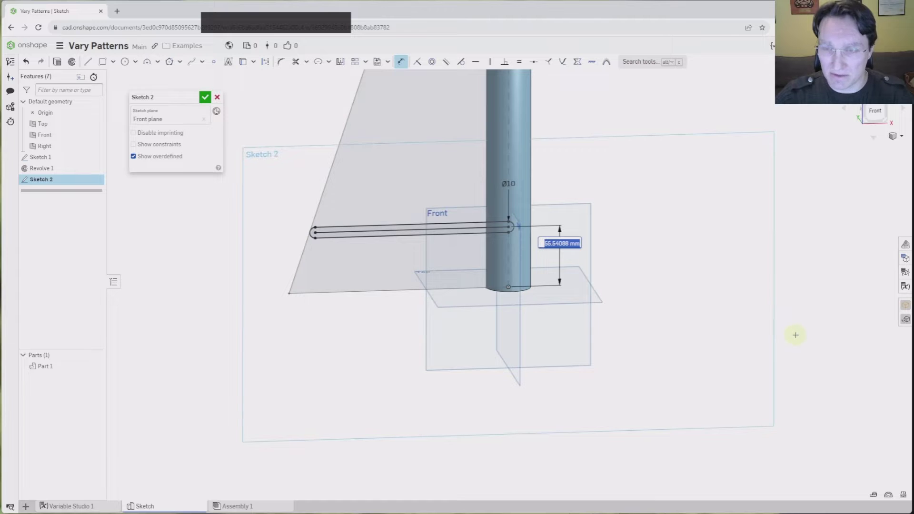
{"action": "type", "text": "10"}
{"action": "key", "text": "Return"}
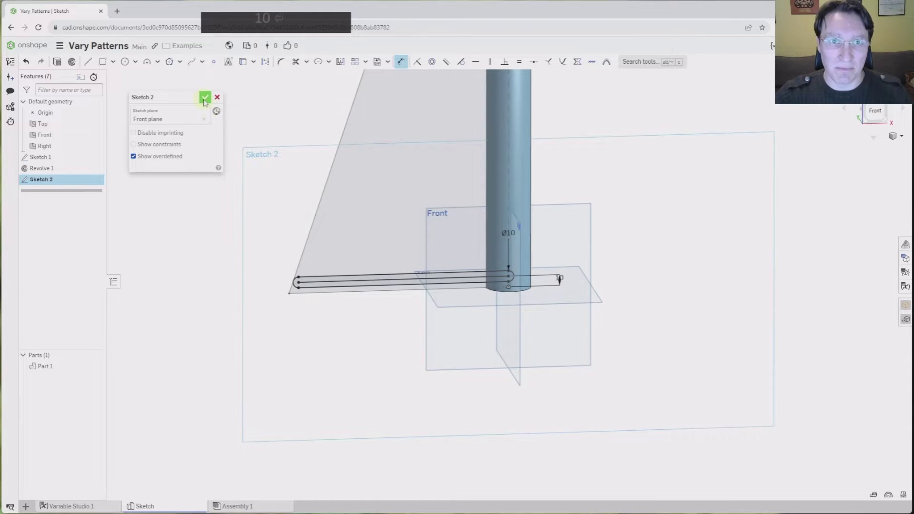
{"action": "left_click", "coordinate": [204, 99]}
{"action": "scroll", "coordinate": [341, 238], "scroll_direction": "down", "scroll_amount": 4}
{"action": "mouse_move", "coordinate": [358, 259]}
{"action": "right_mouse_down"}
{"action": "mouse_move", "coordinate": [369, 244]}
{"action": "mouse_move", "coordinate": [362, 254]}
{"action": "right_mouse_up"}
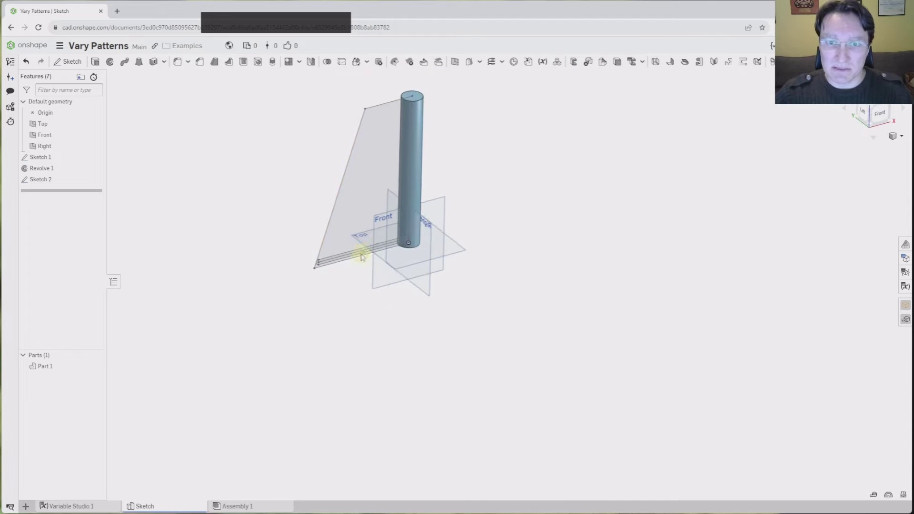
{"action": "double_click", "coordinate": [47, 179]}
{"action": "scroll", "coordinate": [409, 243], "scroll_direction": "down", "scroll_amount": 5}
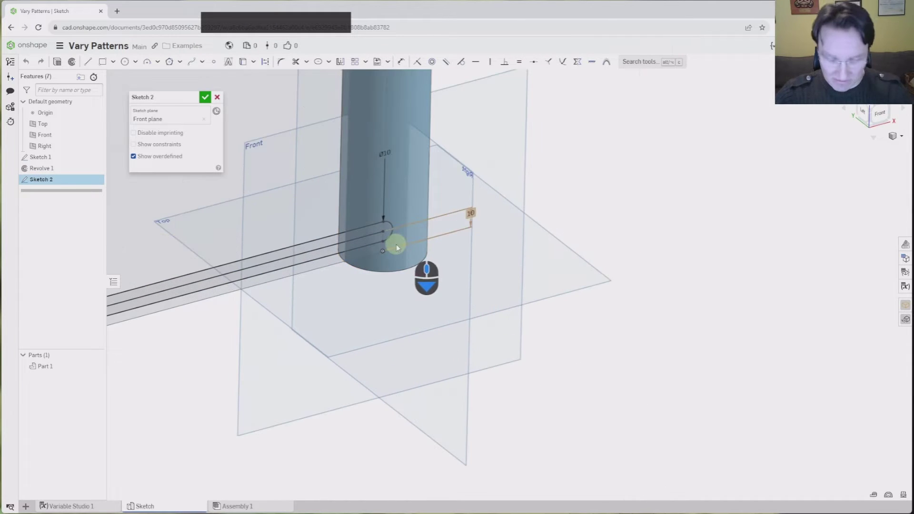
{"action": "key", "text": "l"}
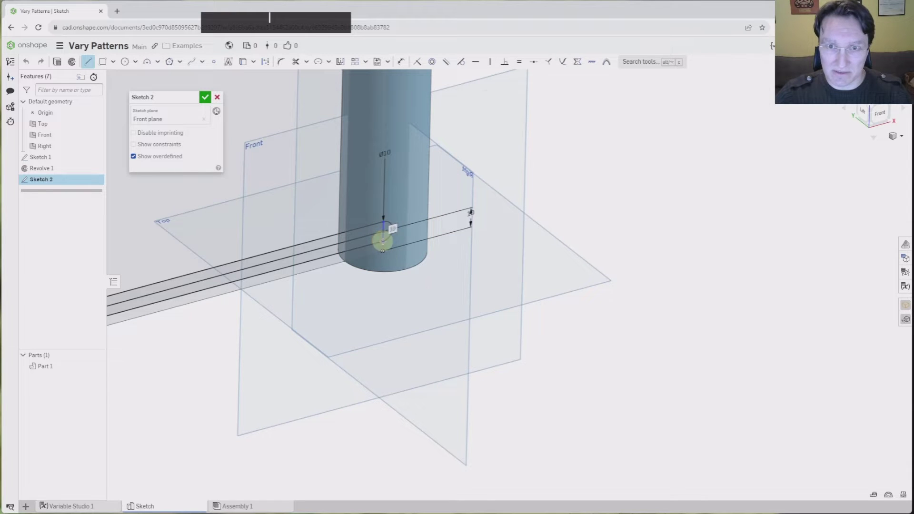
{"action": "left_click", "coordinate": [206, 97]}
{"action": "scroll", "coordinate": [551, 357], "scroll_direction": "up", "scroll_amount": 5}
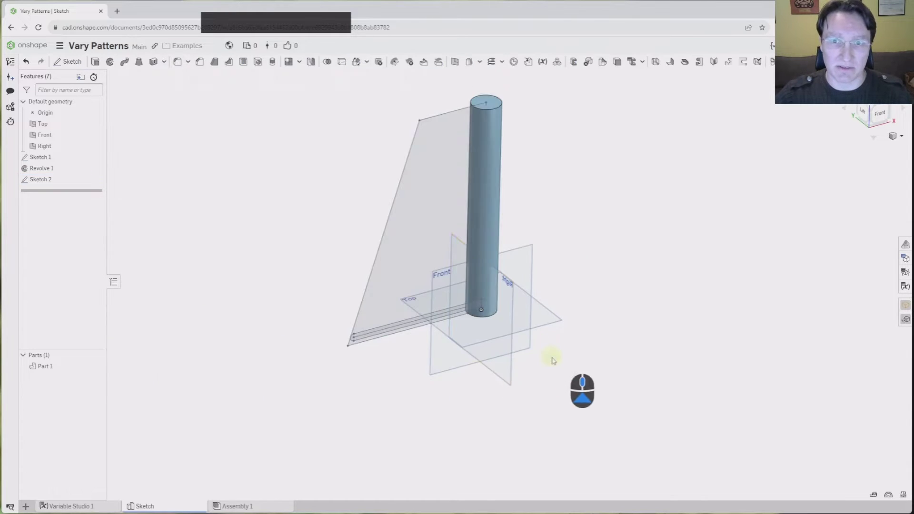
Revolve the slot region fully around the core's central axis, adding the disc to the core part.
{"action": "left_click", "coordinate": [110, 64]}
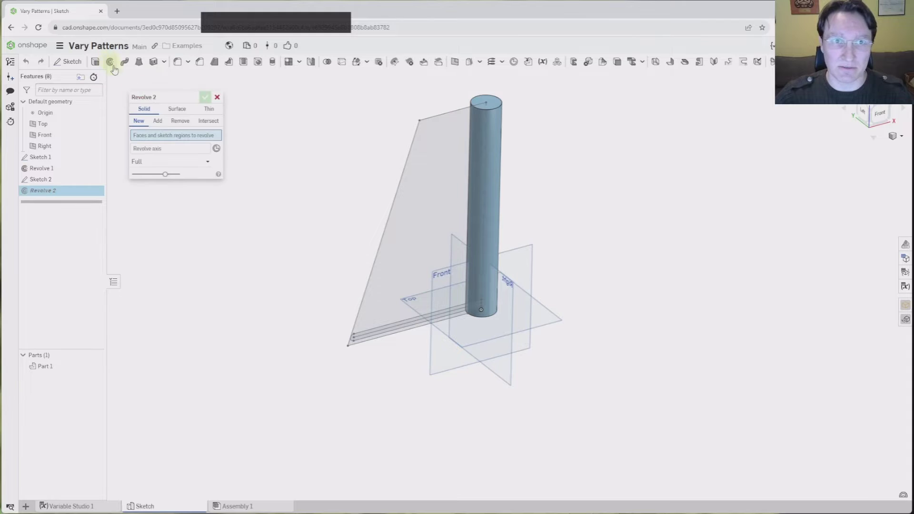
{"action": "scroll", "coordinate": [346, 324], "scroll_direction": "down", "scroll_amount": 8}
{"action": "left_click", "coordinate": [347, 325]}
{"action": "scroll", "coordinate": [465, 384], "scroll_direction": "up", "scroll_amount": 5}
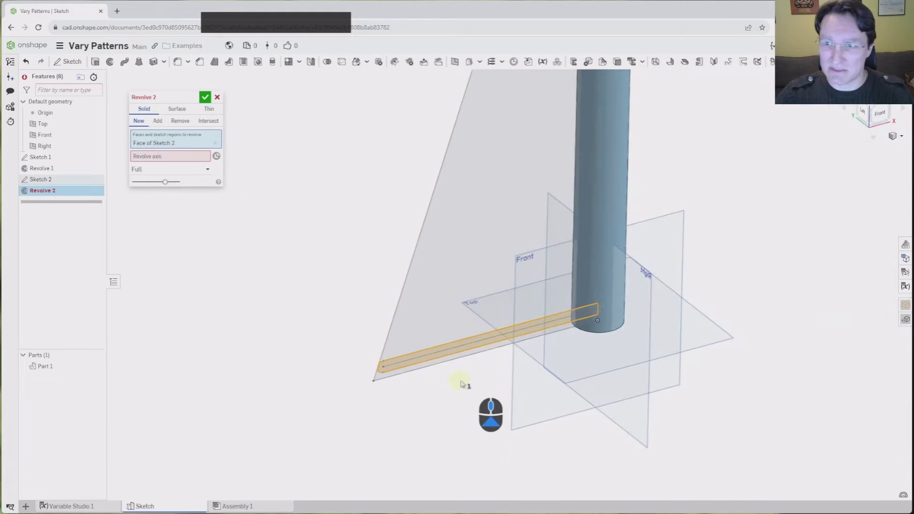
{"action": "scroll", "coordinate": [598, 316], "scroll_direction": "down", "scroll_amount": 4}
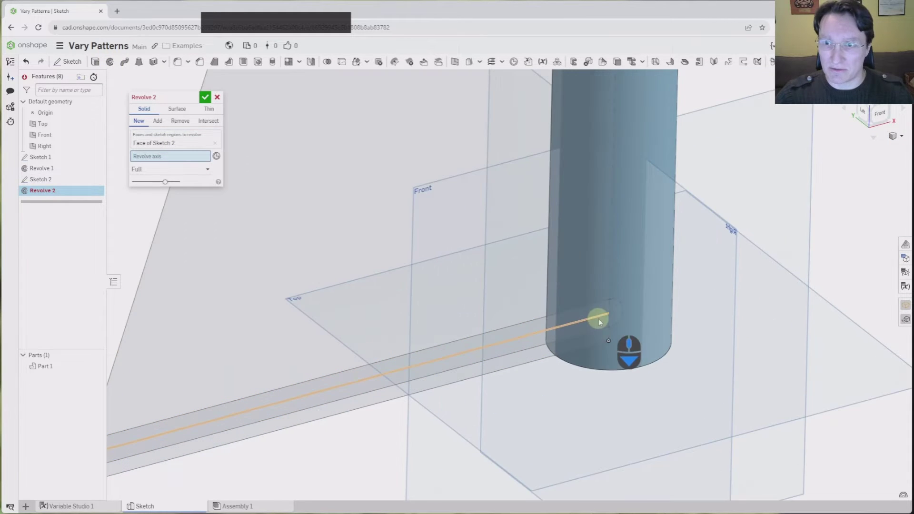
{"action": "left_click", "coordinate": [609, 282]}
{"action": "scroll", "coordinate": [578, 366], "scroll_direction": "up", "scroll_amount": 3}
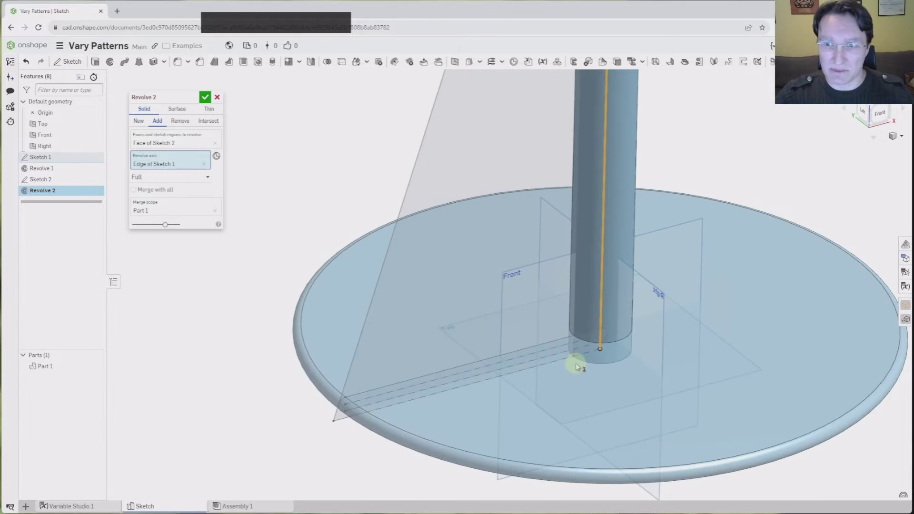
{"action": "scroll", "coordinate": [577, 366], "scroll_direction": "up", "scroll_amount": 4}
{"action": "scroll", "coordinate": [473, 388], "scroll_direction": "down", "scroll_amount": 2}
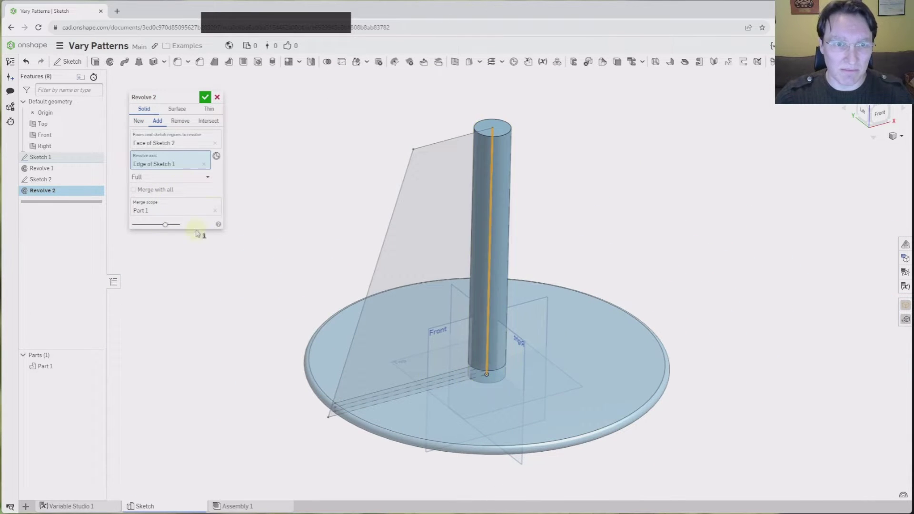
{"action": "left_click", "coordinate": [205, 98]}
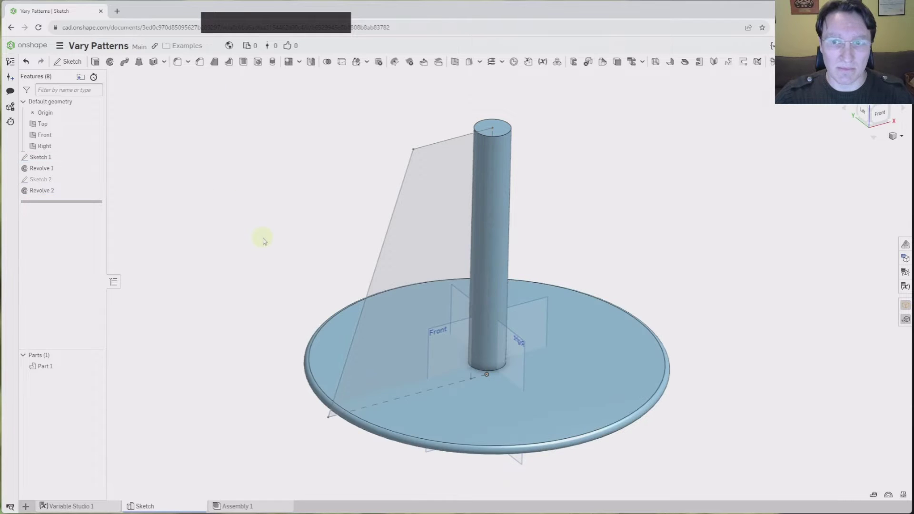
Enable Merge with all for the disc's revolve.
{"action": "double_click", "coordinate": [42, 190]}
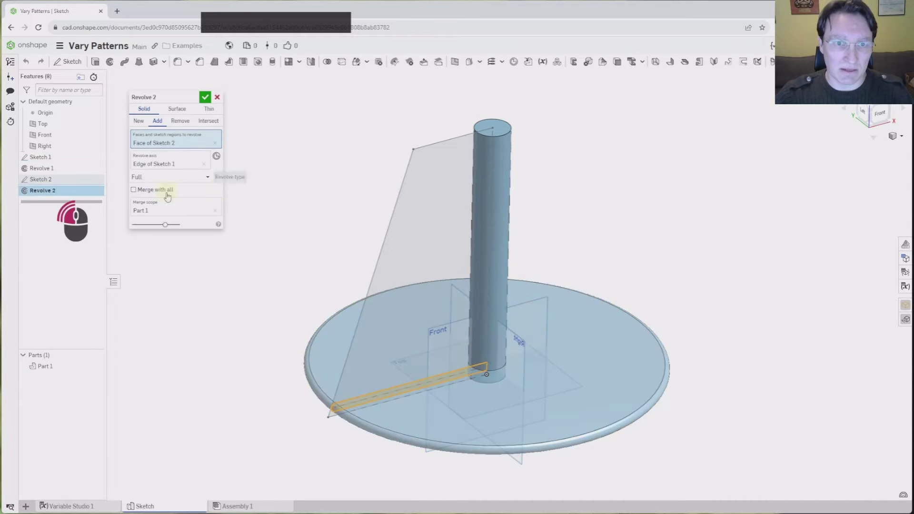
{"action": "left_click", "coordinate": [134, 190]}
{"action": "left_click", "coordinate": [206, 97]}
{"action": "scroll", "coordinate": [340, 181], "scroll_direction": "down", "scroll_amount": 5}
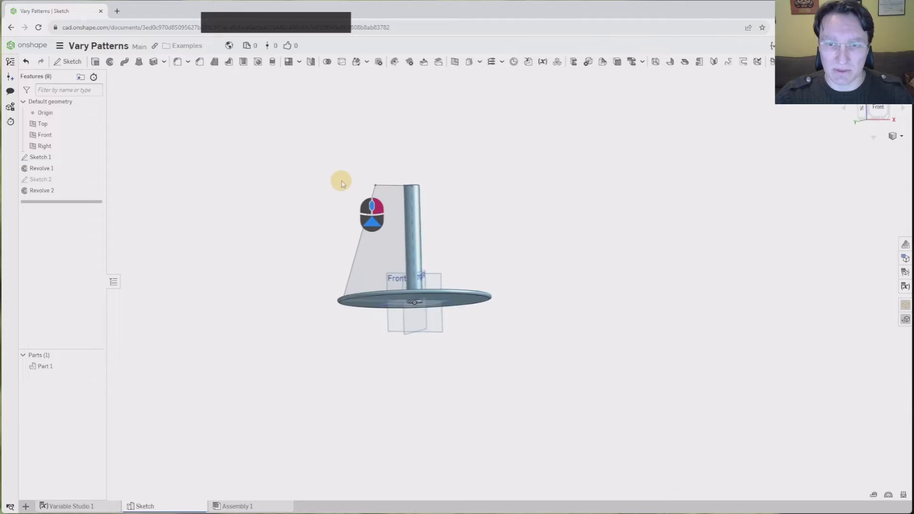
{"action": "scroll", "coordinate": [343, 200], "scroll_direction": "up", "scroll_amount": 1}
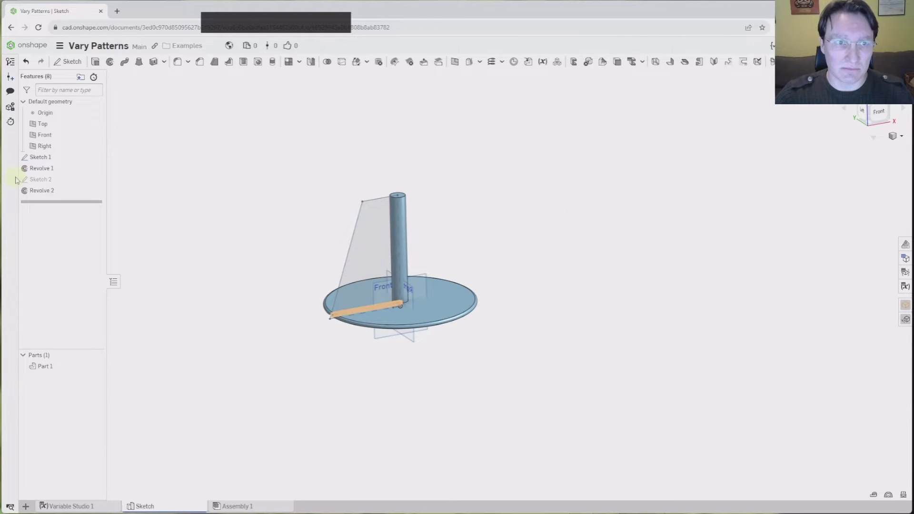
Reopen the tapered outline sketch and set its lower width dimension to 100 mm.
{"action": "double_click", "coordinate": [57, 158]}
{"action": "scroll", "coordinate": [367, 335], "scroll_direction": "up", "scroll_amount": 3}
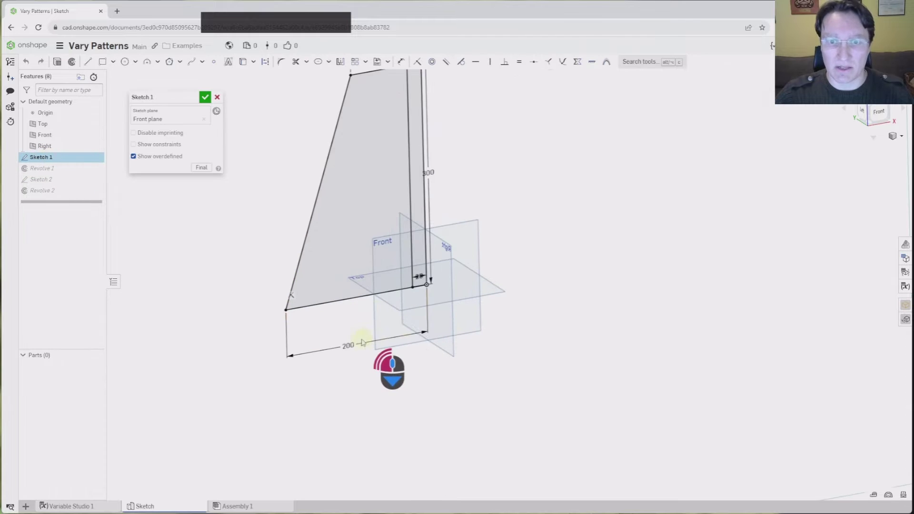
{"action": "double_click", "coordinate": [352, 342]}
{"action": "type", "text": "100"}
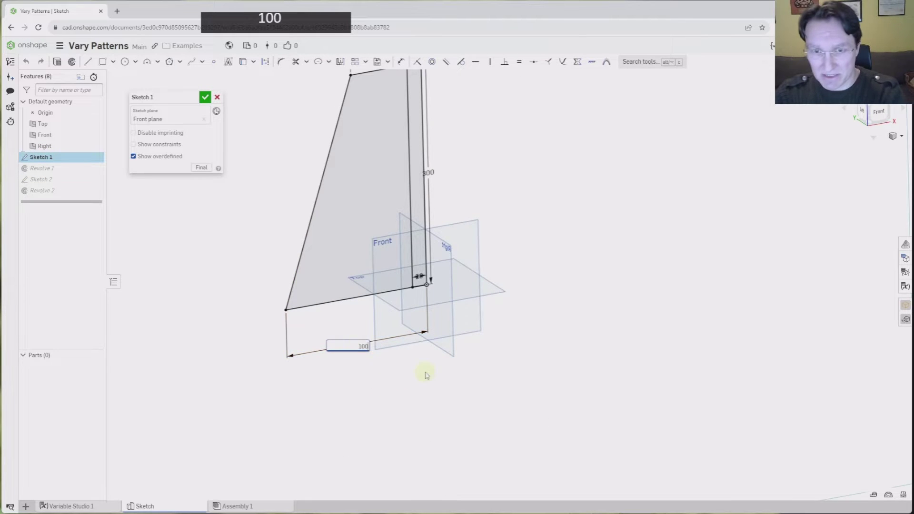
{"action": "key", "text": "Return"}
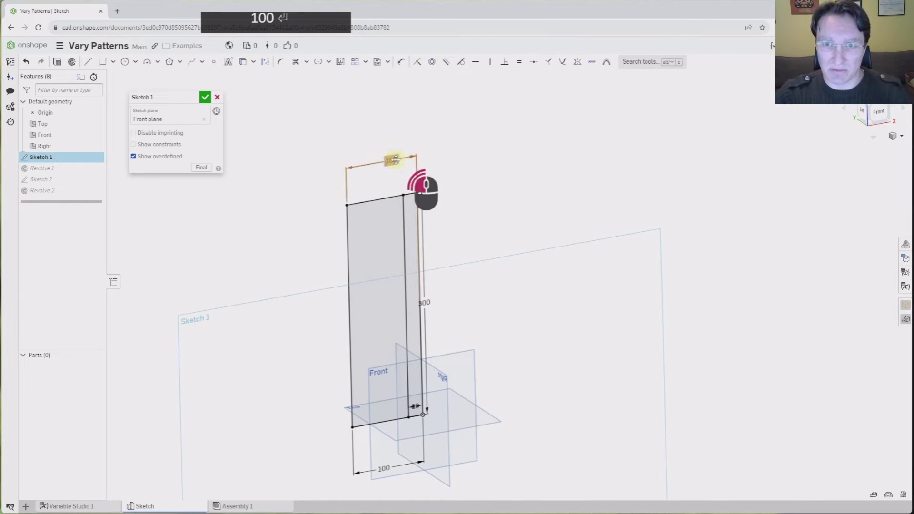
Set the tapered outline's upper width dimension to 50 mm.
{"action": "double_click", "coordinate": [401, 162]}
{"action": "type", "text": "2"}
{"action": "key", "text": "BackSpace"}
{"action": "type", "text": "50"}
{"action": "key", "text": "Return"}
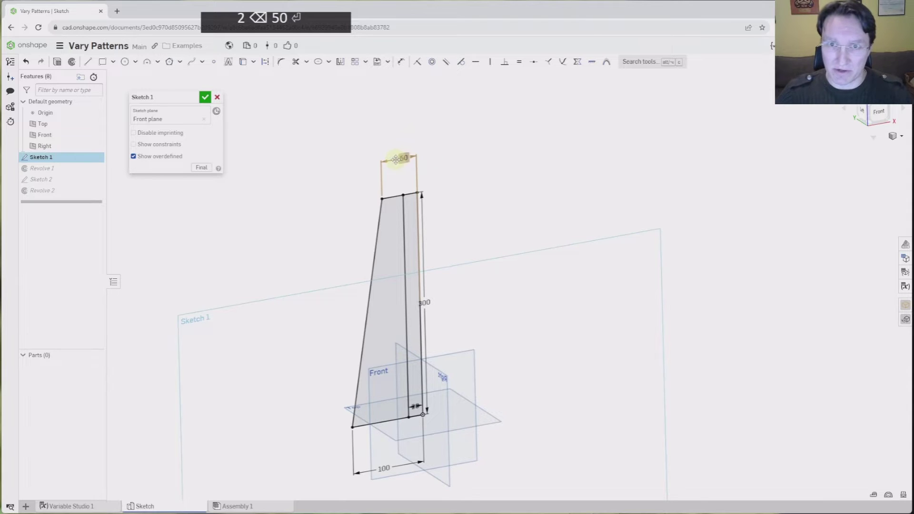
Accept the dimension changes and finish editing the tapered outline sketch.
{"action": "left_click", "coordinate": [204, 98]}
{"action": "scroll", "coordinate": [623, 459], "scroll_direction": "down", "scroll_amount": 3}
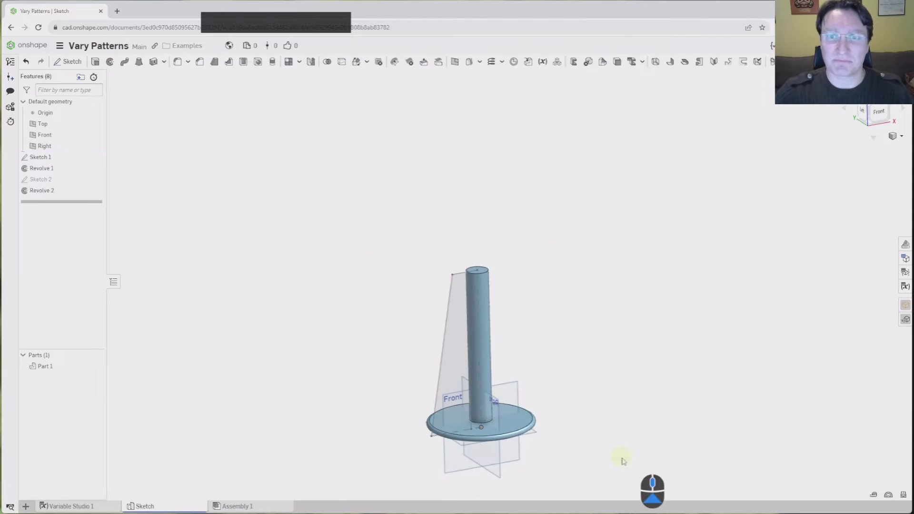
{"action": "middle_click_drag", "start_coordinate": [574, 360], "coordinate": [462, 251]}
{"action": "right_click_drag", "start_coordinate": [424, 159], "coordinate": [420, 212]}
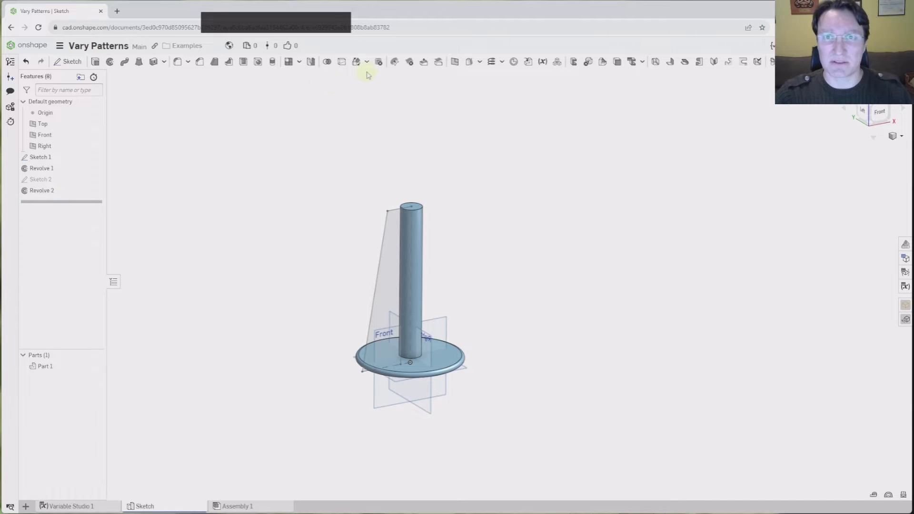
Start a linear pattern as a feature pattern of the disc's revolve, using the Top plane as its direction.
{"action": "left_click", "coordinate": [289, 62]}
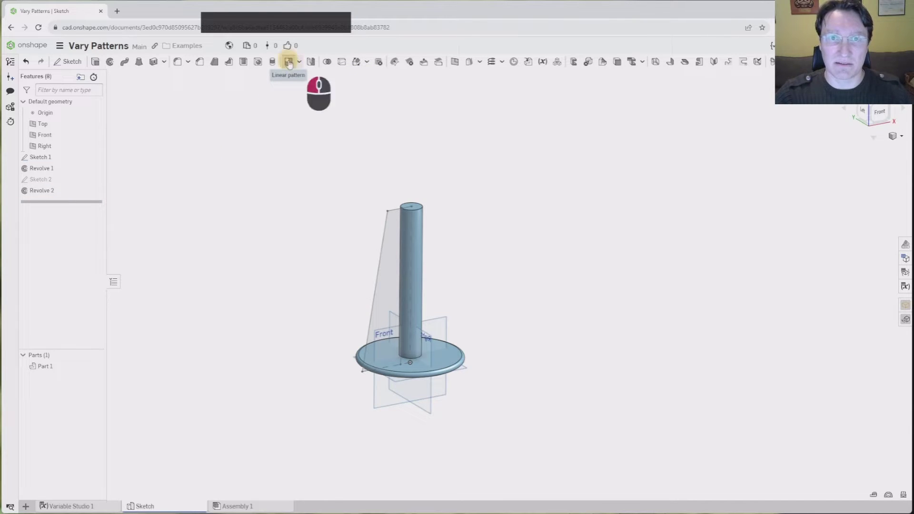
{"action": "left_click", "coordinate": [163, 111]}
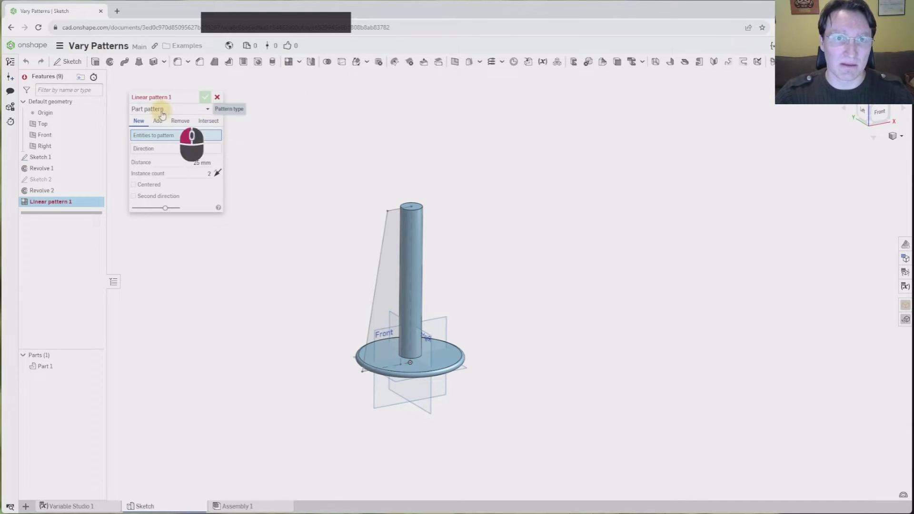
{"action": "left_click", "coordinate": [157, 132]}
{"action": "middle_click_drag", "start_coordinate": [304, 185], "coordinate": [360, 169]}
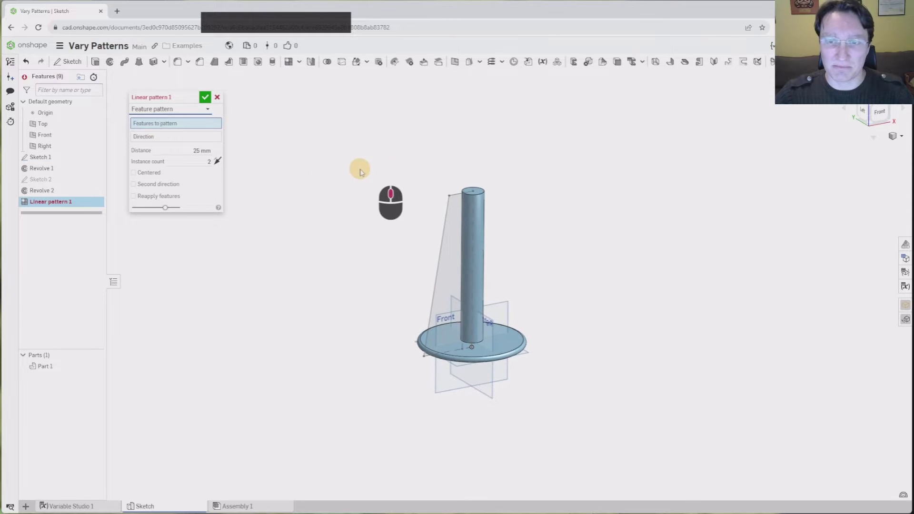
{"action": "middle_click_drag", "start_coordinate": [366, 215], "coordinate": [577, 376]}
{"action": "scroll", "coordinate": [576, 376], "scroll_direction": "up", "scroll_amount": 3}
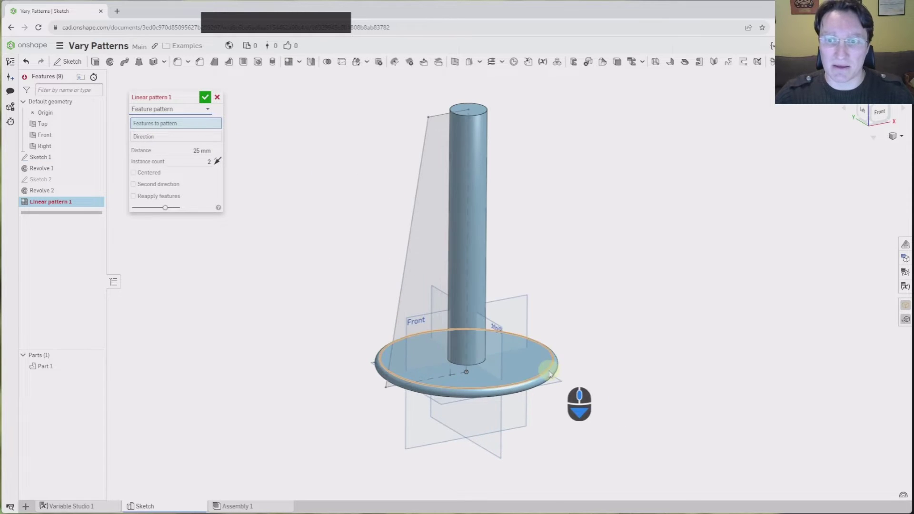
{"action": "left_click", "coordinate": [49, 190]}
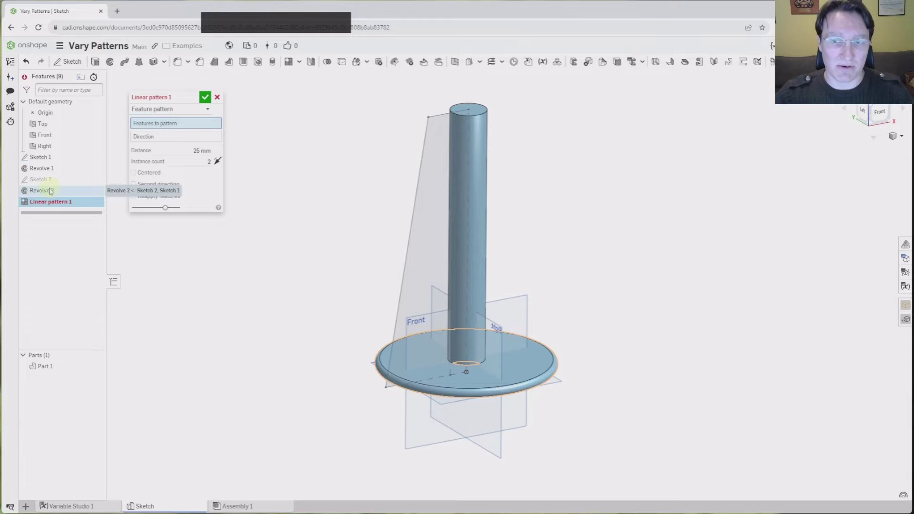
{"action": "left_click", "coordinate": [183, 144]}
{"action": "left_click", "coordinate": [557, 384]}
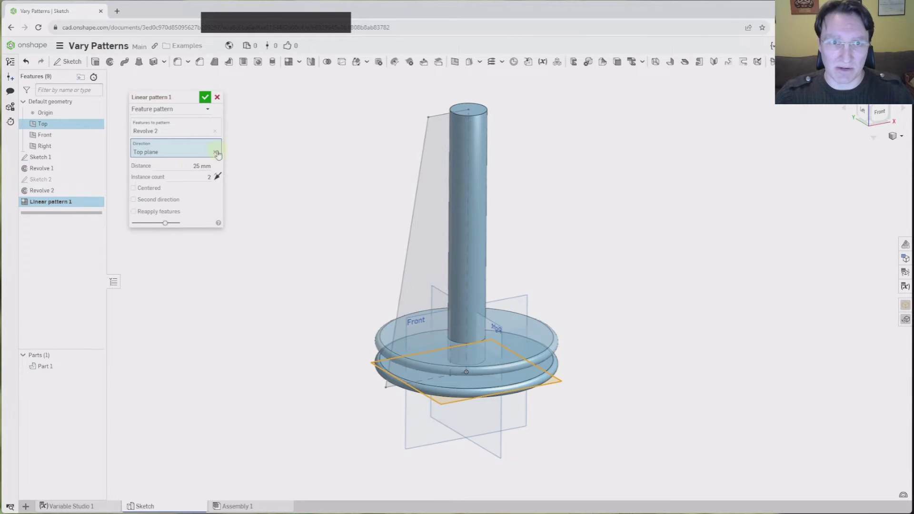
Set the linear pattern's distance to the #Spacing variable and its instance count to the #Instances variable.
{"action": "left_click", "coordinate": [192, 168]}
{"action": "type", "text": "sp"}
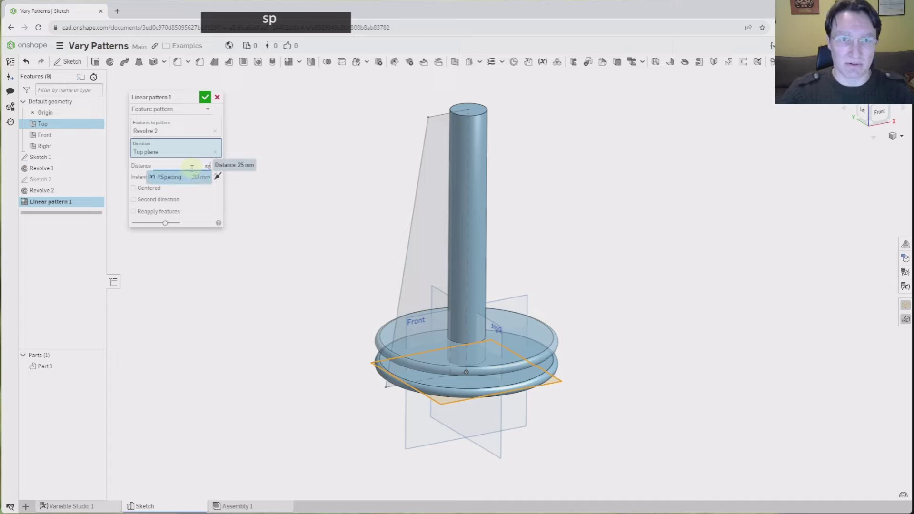
{"action": "key", "text": "Return"}
{"action": "key", "text": "Tab"}
{"action": "type", "text": "in"}
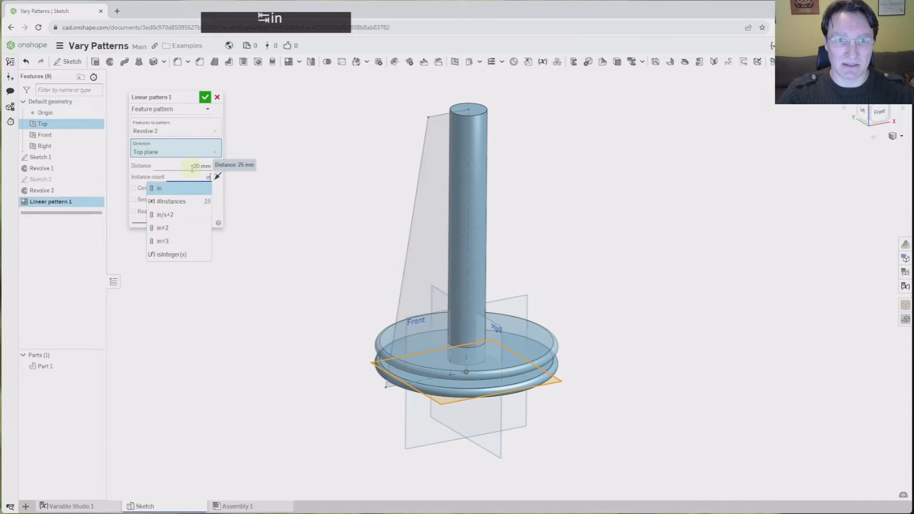
{"action": "key", "text": "Down"}
{"action": "key", "text": "Return"}
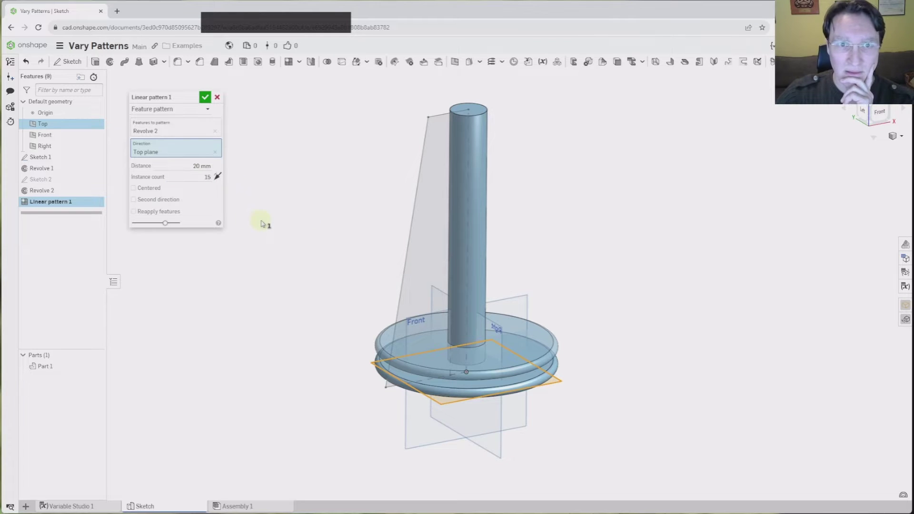
Try Reapply features on the pattern of only the disc's revolve, with the option switched back off.
{"action": "right_click_drag", "start_coordinate": [302, 298], "coordinate": [288, 262]}
{"action": "left_click", "coordinate": [143, 213]}
{"action": "left_click", "coordinate": [142, 213]}
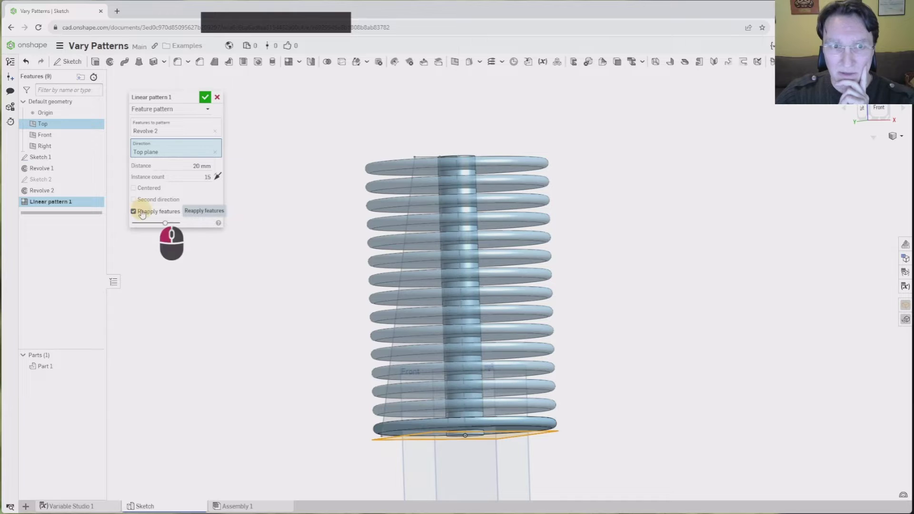
{"action": "right_click_drag", "start_coordinate": [282, 207], "coordinate": [271, 168]}
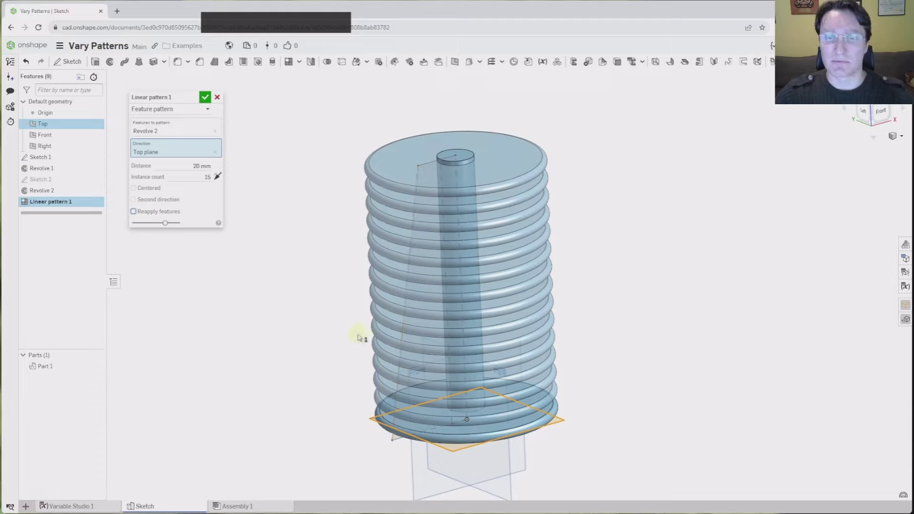
{"action": "mouse_move", "coordinate": [359, 335]}
{"action": "right_mouse_down"}
{"action": "mouse_move", "coordinate": [319, 322]}
{"action": "mouse_move", "coordinate": [326, 335]}
{"action": "right_mouse_up"}
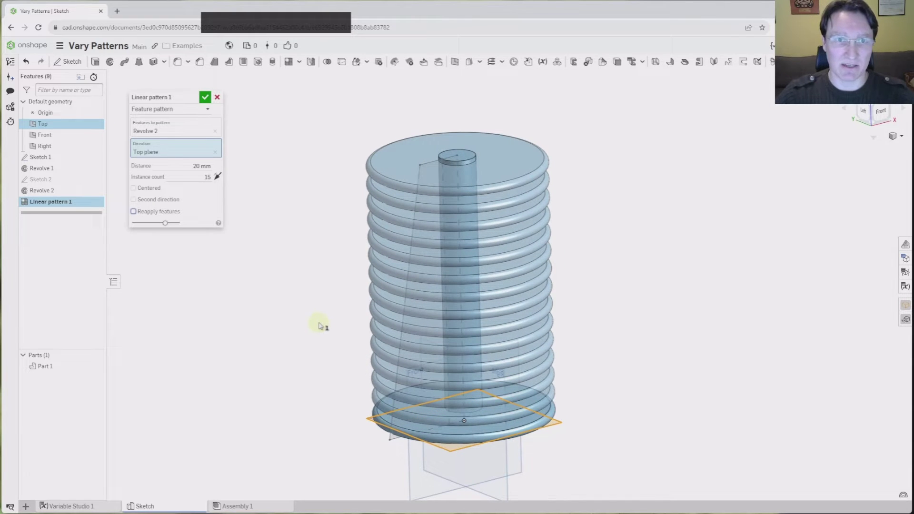
Add the slot sketch to the patterned features and remove the disc's revolve, so that only the sketch is patterned.
{"action": "left_click", "coordinate": [174, 131]}
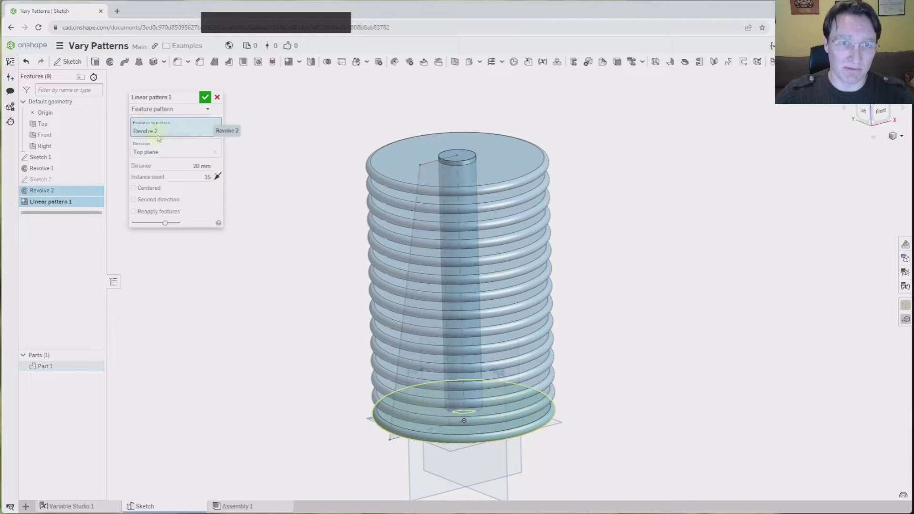
{"action": "left_click", "coordinate": [43, 179]}
{"action": "right_click_drag", "start_coordinate": [302, 272], "coordinate": [297, 261]}
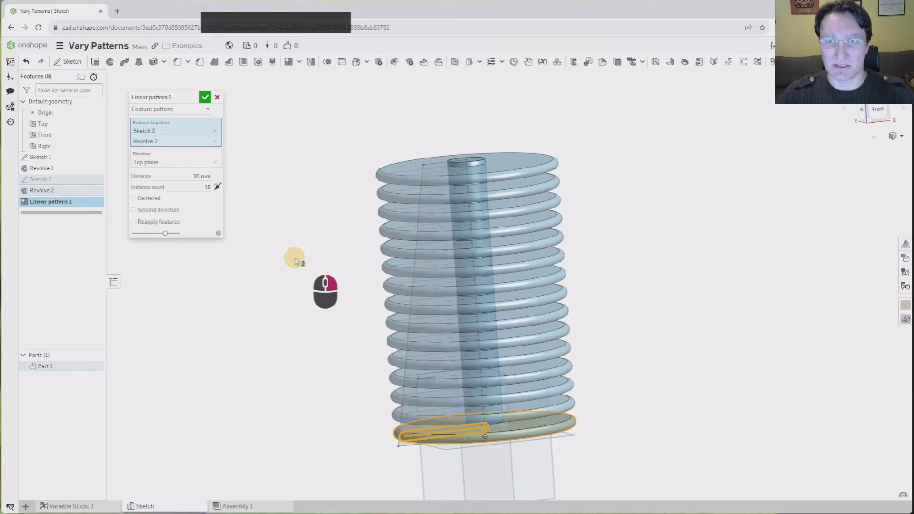
{"action": "left_click", "coordinate": [215, 142]}
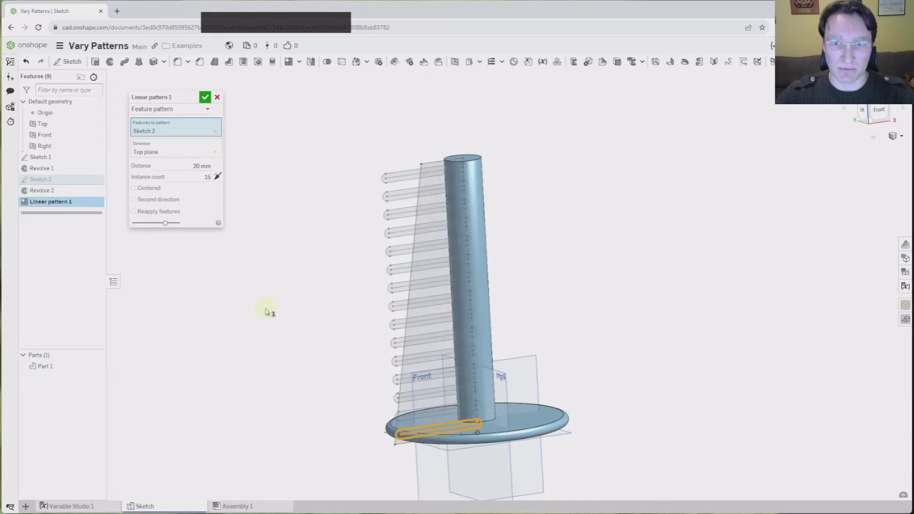
{"action": "right_click_drag", "start_coordinate": [265, 312], "coordinate": [269, 305]}
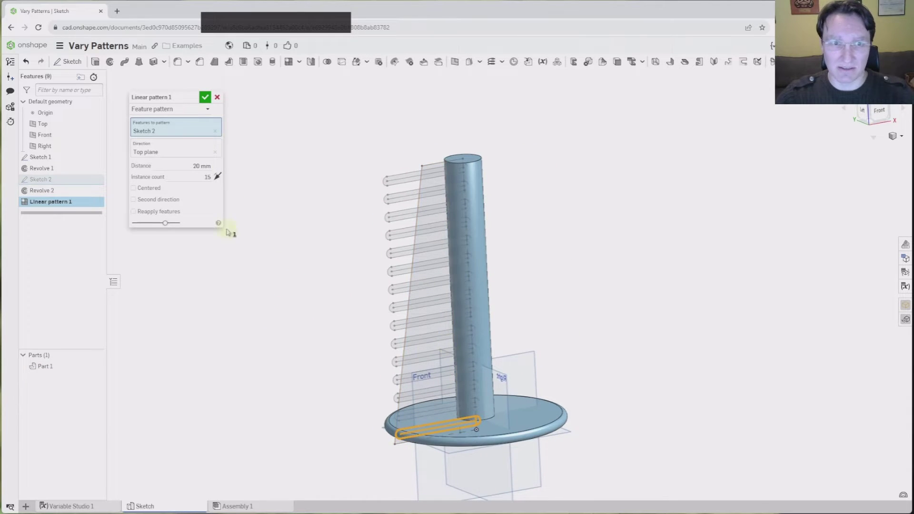
Enable Reapply features for the linear pattern of the slot sketch.
{"action": "left_click", "coordinate": [133, 212]}
{"action": "right_click_drag", "start_coordinate": [266, 302], "coordinate": [398, 350]}
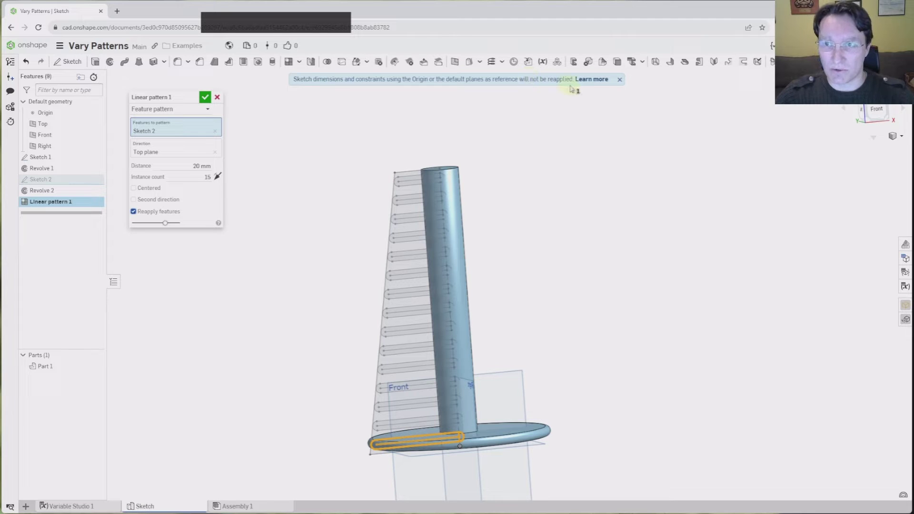
{"action": "right_click_drag", "start_coordinate": [573, 257], "coordinate": [576, 273]}
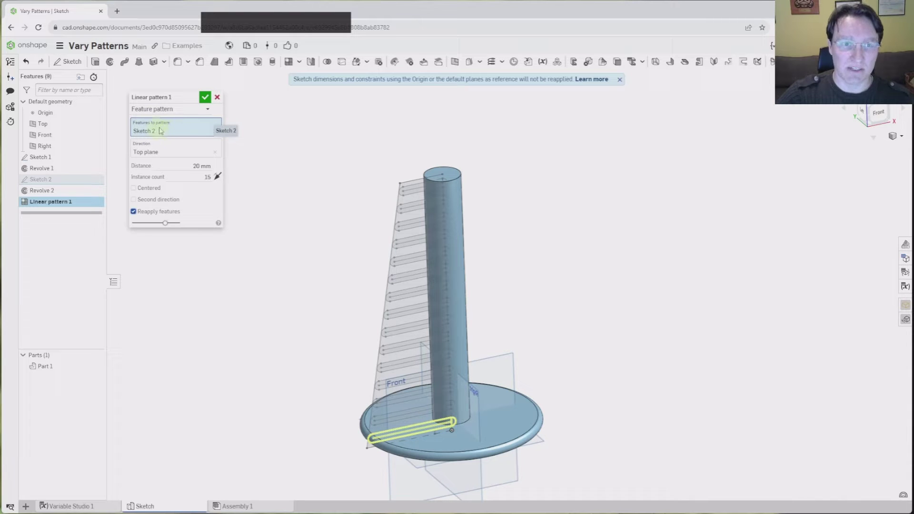
Add the disc's revolve to the patterned features again, accept the linear pattern and view it from the front.
{"action": "left_click", "coordinate": [40, 190]}
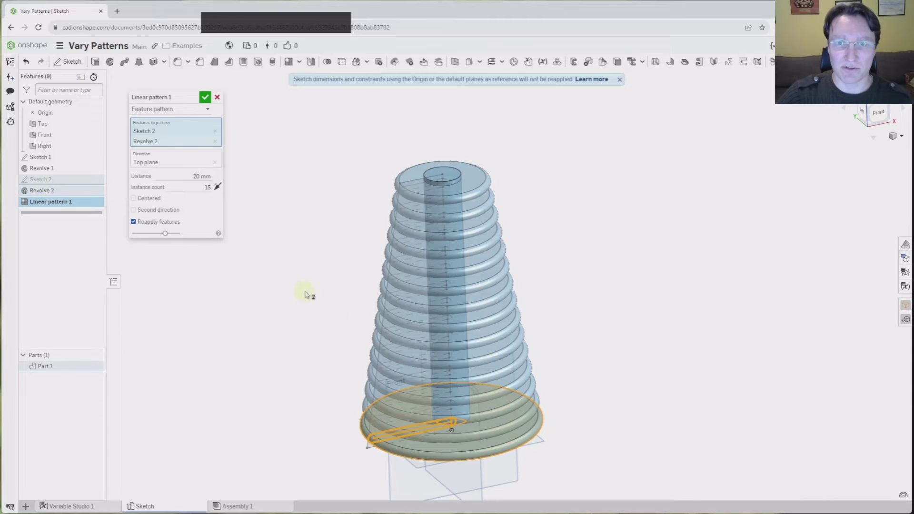
{"action": "mouse_move", "coordinate": [305, 292]}
{"action": "right_mouse_down"}
{"action": "mouse_move", "coordinate": [286, 273]}
{"action": "mouse_move", "coordinate": [312, 290]}
{"action": "right_mouse_up"}
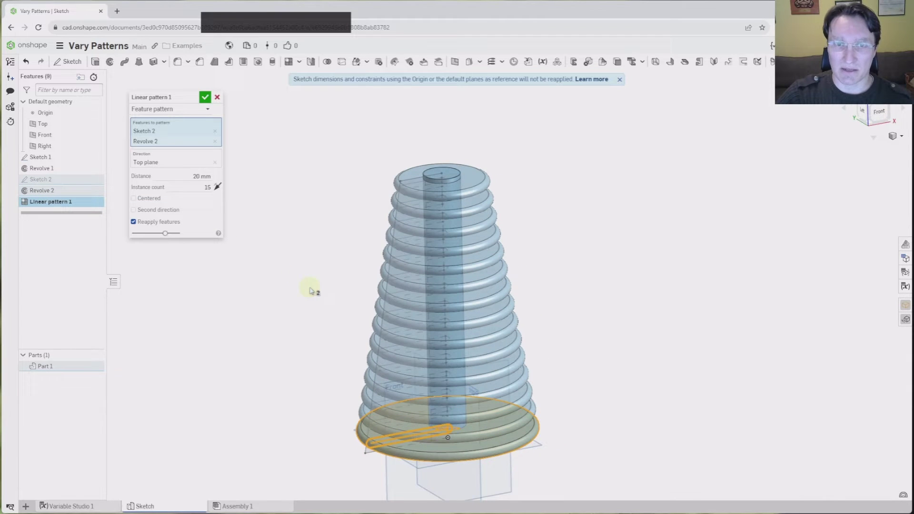
{"action": "left_click", "coordinate": [205, 97]}
{"action": "left_click", "coordinate": [880, 112]}
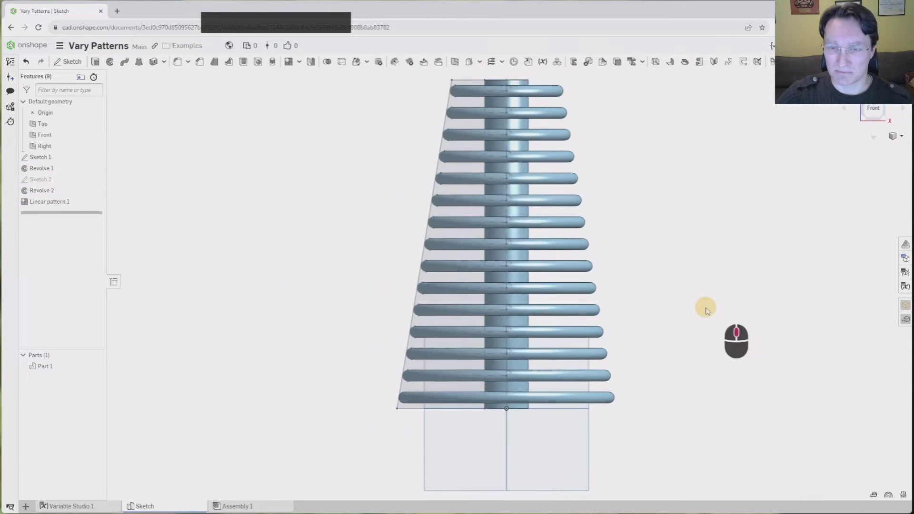
{"action": "middle_click_drag", "start_coordinate": [706, 309], "coordinate": [659, 317]}
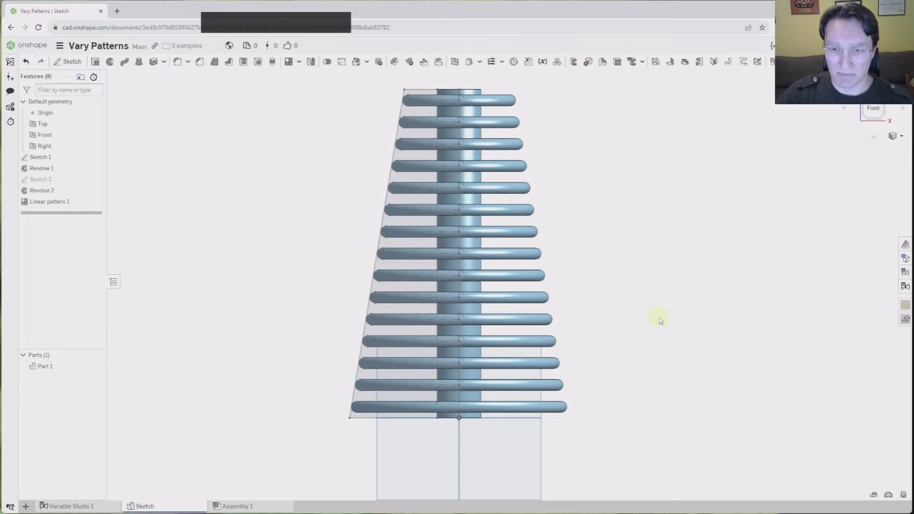
In the slot sketch, delete the 10 mm height dimension and try dimensioning the slot's centreline from the Top plane instead.
{"action": "double_click", "coordinate": [41, 179]}
{"action": "scroll", "coordinate": [526, 445], "scroll_direction": "up", "scroll_amount": 3}
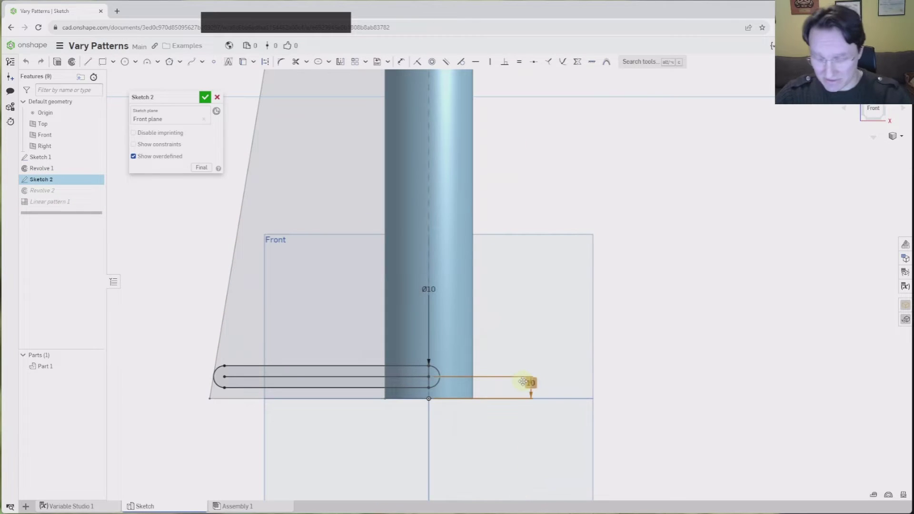
{"action": "key", "text": "Delete"}
{"action": "key", "text": "d"}
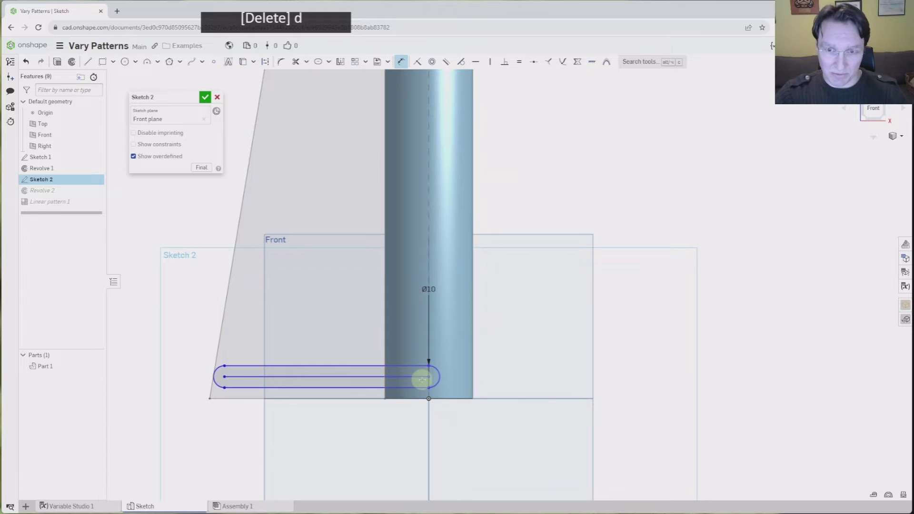
{"action": "right_click_drag", "start_coordinate": [473, 378], "coordinate": [472, 407]}
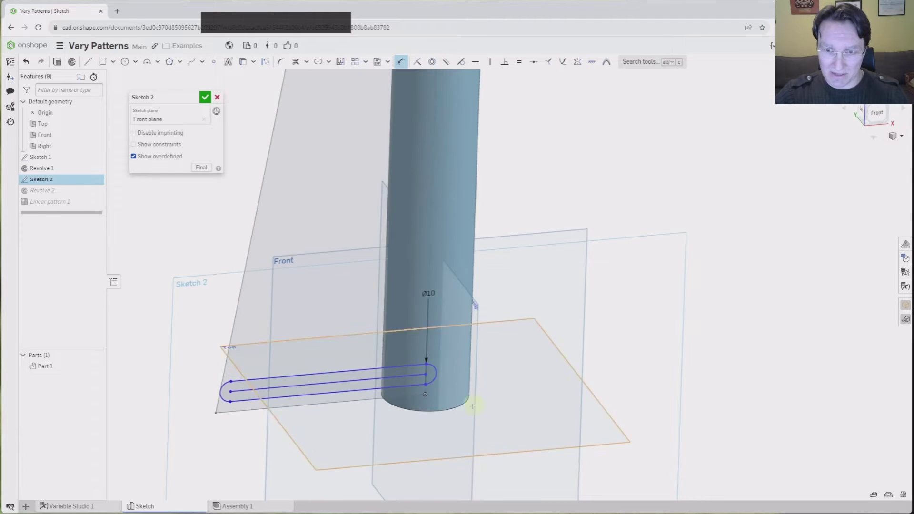
{"action": "left_click", "coordinate": [458, 409]}
{"action": "left_click", "coordinate": [496, 381]}
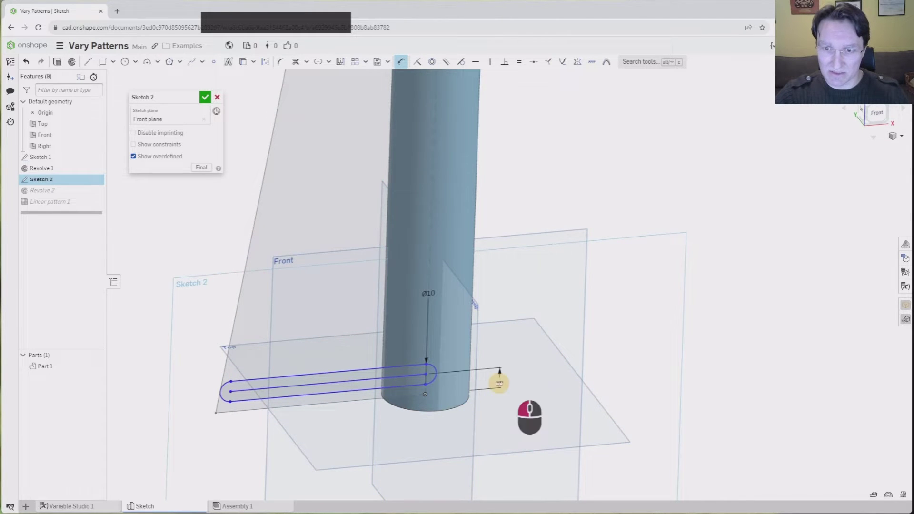
{"action": "left_click", "coordinate": [205, 97]}
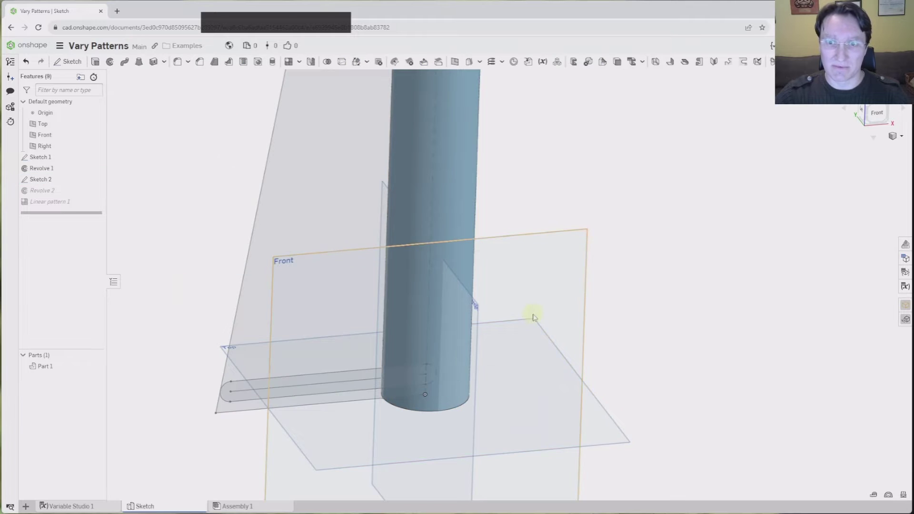
Inspect the disc and core, and undo the slot sketch's dimension change.
{"action": "right_click_drag", "start_coordinate": [531, 317], "coordinate": [527, 334]}
{"action": "middle_click_drag", "start_coordinate": [439, 366], "coordinate": [404, 408]}
{"action": "scroll", "coordinate": [364, 416], "scroll_direction": "down", "scroll_amount": 7}
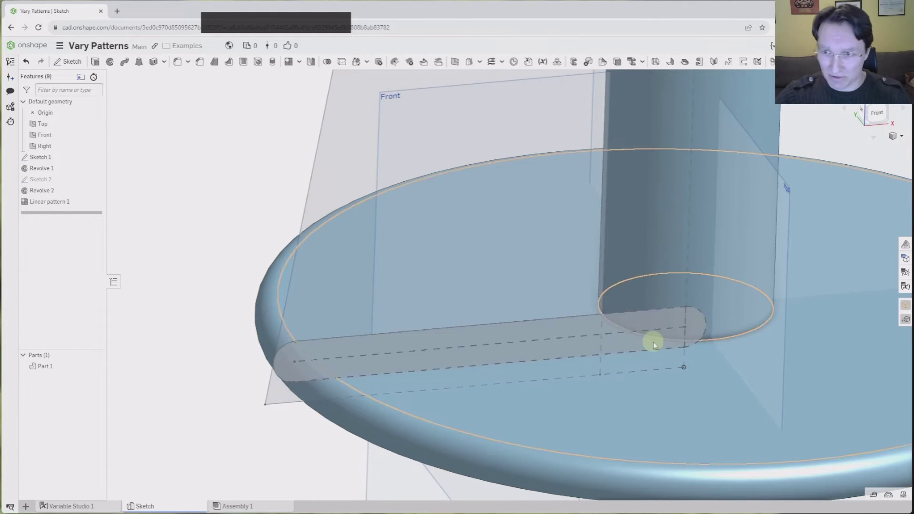
{"action": "scroll", "coordinate": [469, 316], "scroll_direction": "up", "scroll_amount": 7}
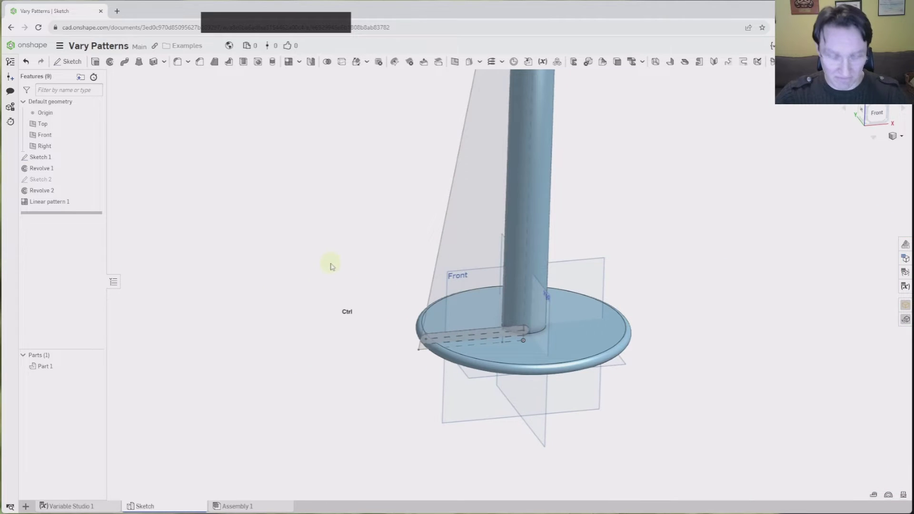
{"action": "key", "text": "ctrl+z"}
{"action": "scroll", "coordinate": [333, 300], "scroll_direction": "up", "scroll_amount": 3}
{"action": "right_click_drag", "start_coordinate": [343, 295], "coordinate": [322, 311]}
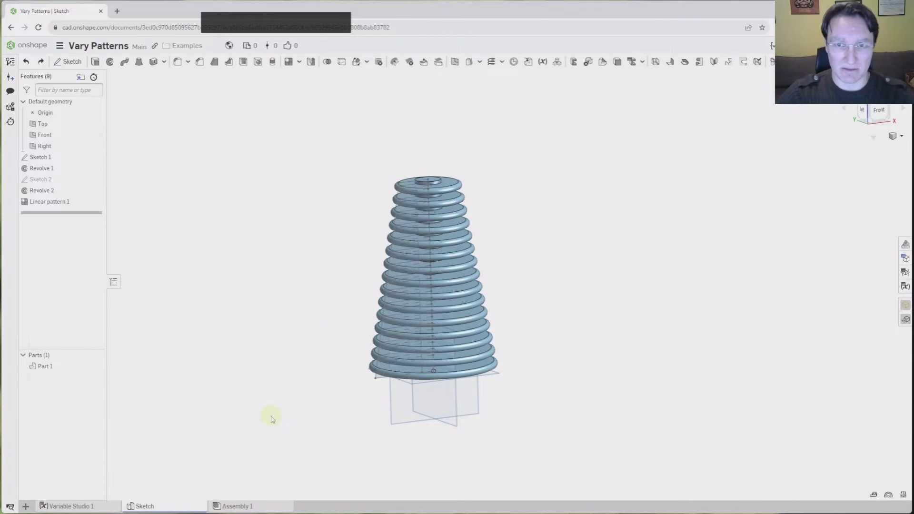
Examine from the front how the patterned discs meet the slanted edge of the tapered outline.
{"action": "right_click_drag", "start_coordinate": [249, 396], "coordinate": [241, 390]}
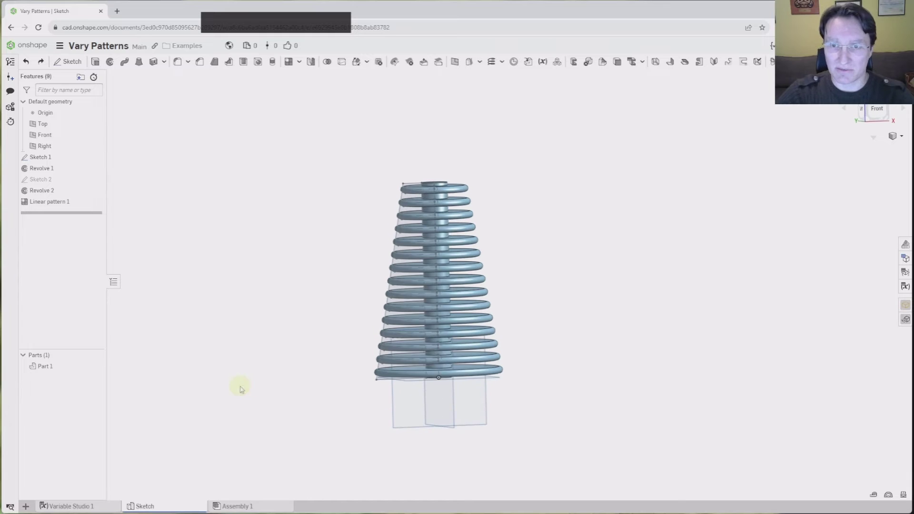
{"action": "left_click", "coordinate": [865, 111]}
{"action": "scroll", "coordinate": [618, 253], "scroll_direction": "up", "scroll_amount": 2}
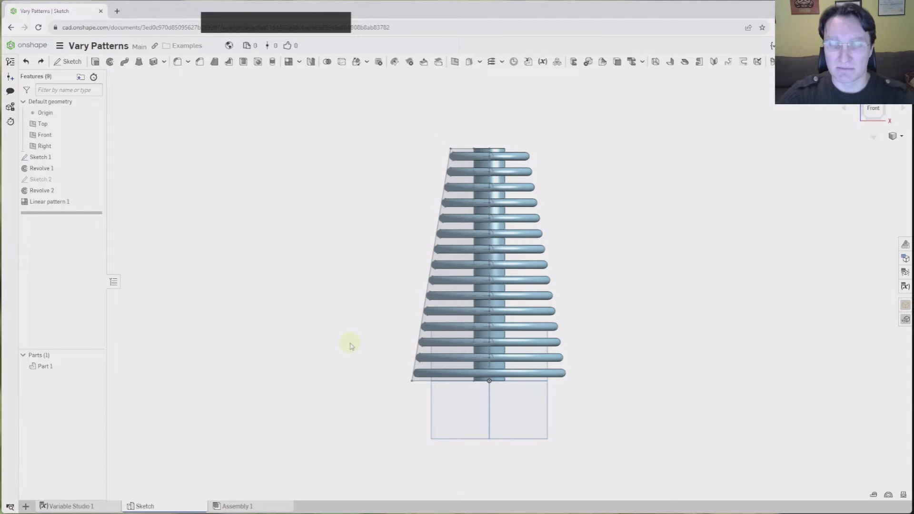
{"action": "scroll", "coordinate": [422, 359], "scroll_direction": "up", "scroll_amount": 3}
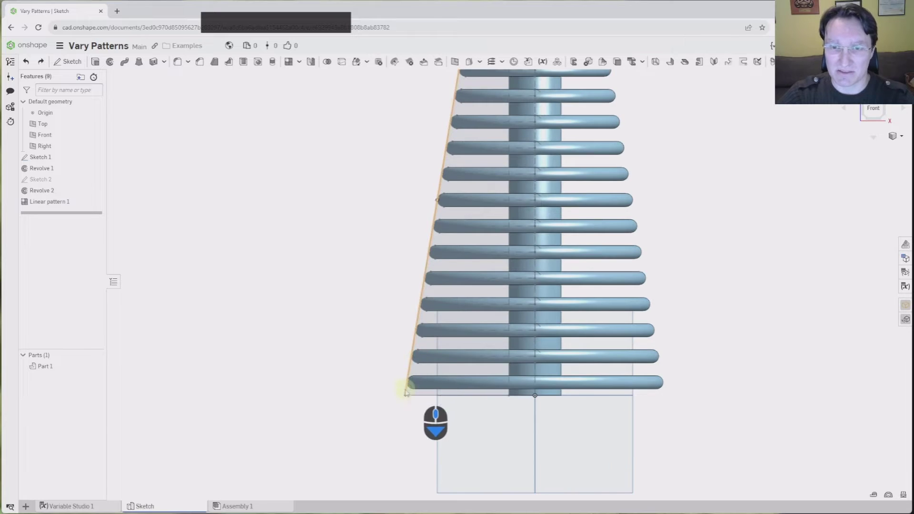
Duplicate the Sketch part studio tab and open the copy, Sketch Copy 1.
{"action": "scroll", "coordinate": [408, 328], "scroll_direction": "down", "scroll_amount": 5}
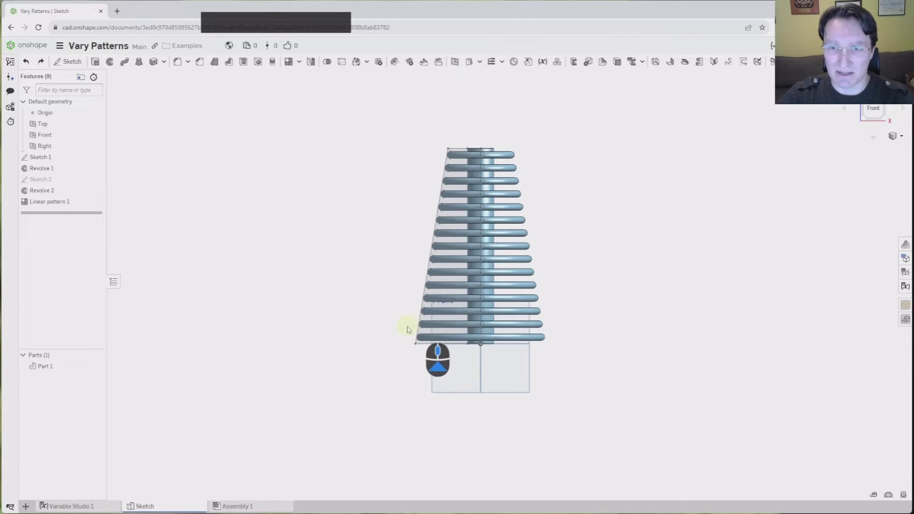
{"action": "middle_click_drag", "start_coordinate": [406, 229], "coordinate": [376, 265]}
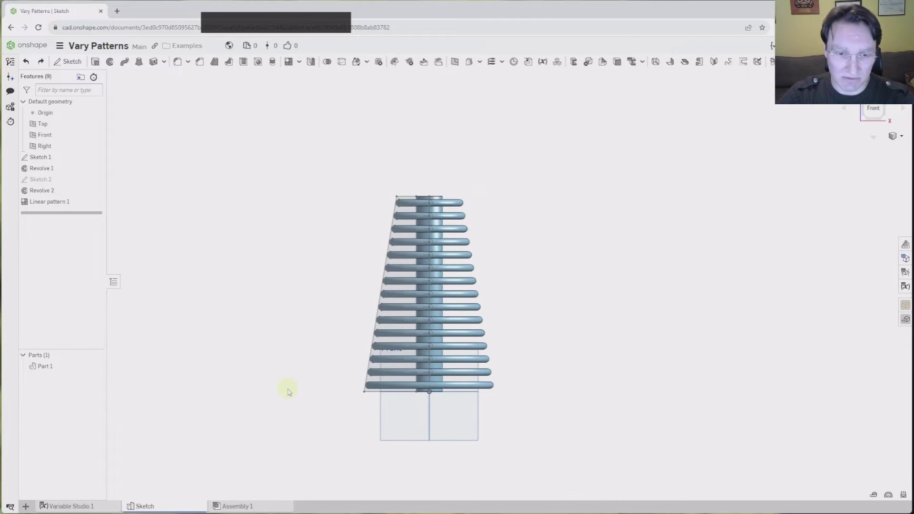
{"action": "right_click", "coordinate": [166, 508]}
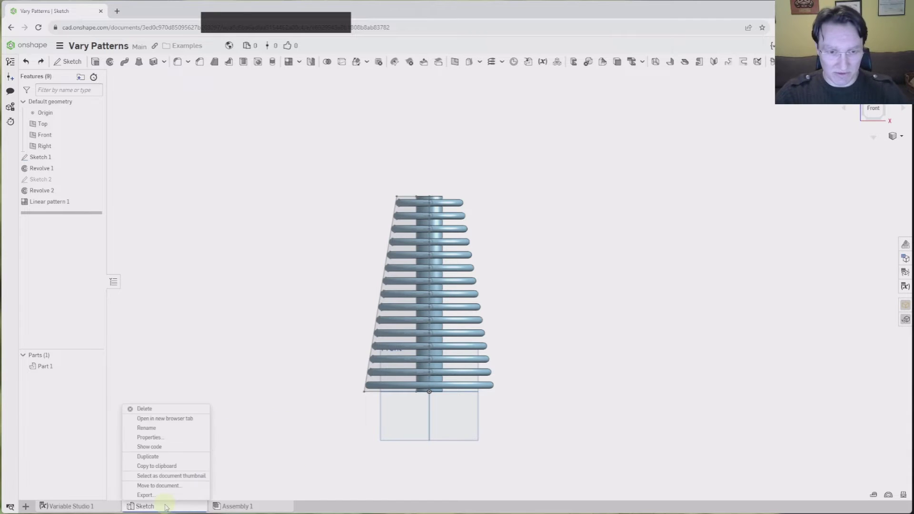
{"action": "left_click", "coordinate": [166, 457]}
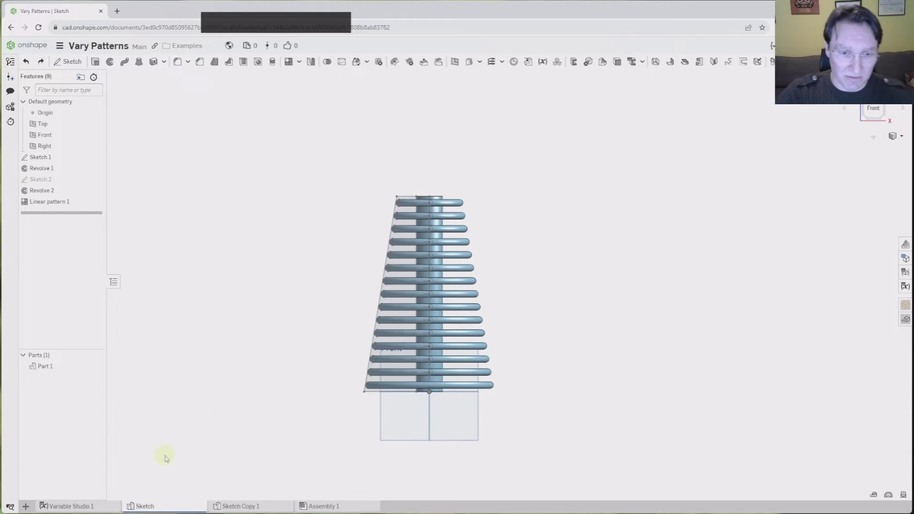
{"action": "left_click", "coordinate": [247, 509]}
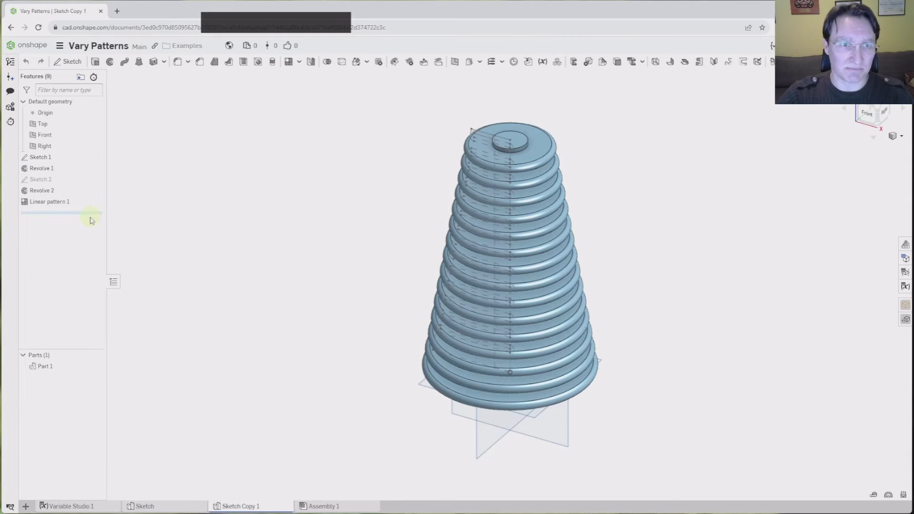
Roll the feature history back to just before Revolve 2 and view the model from the front.
{"action": "mouse_move", "coordinate": [91, 213]}
{"action": "left_mouse_down"}
{"action": "mouse_move", "coordinate": [92, 177]}
{"action": "mouse_move", "coordinate": [92, 186]}
{"action": "left_mouse_up"}
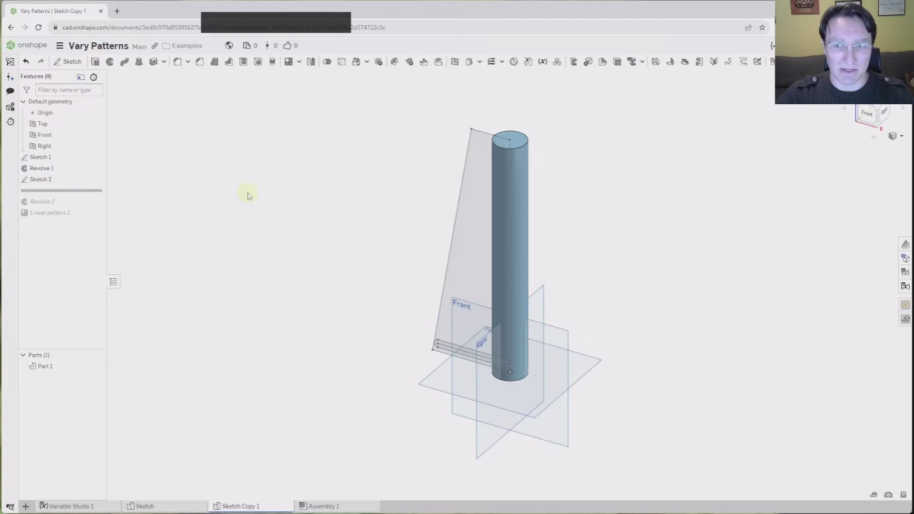
{"action": "left_click", "coordinate": [866, 113]}
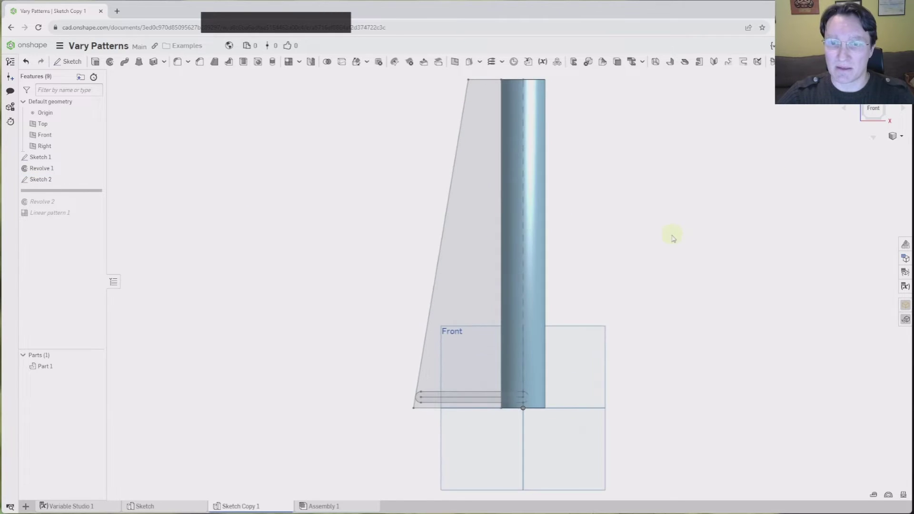
{"action": "middle_click_drag", "start_coordinate": [671, 237], "coordinate": [561, 262]}
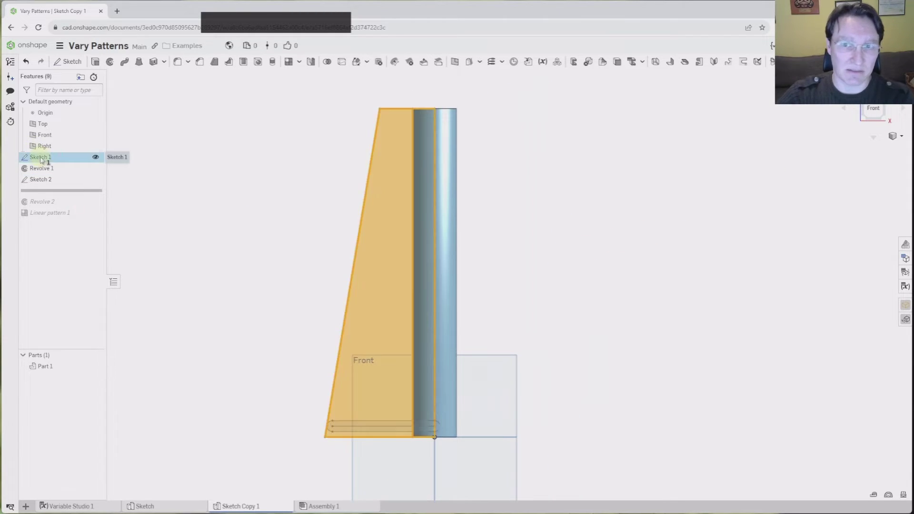
In Sketch 1, delete the slanted, lower and upper lines of the tapered outline, keeping only the core rectangle.
{"action": "double_click", "coordinate": [57, 158]}
{"action": "key", "text": "Delete"}
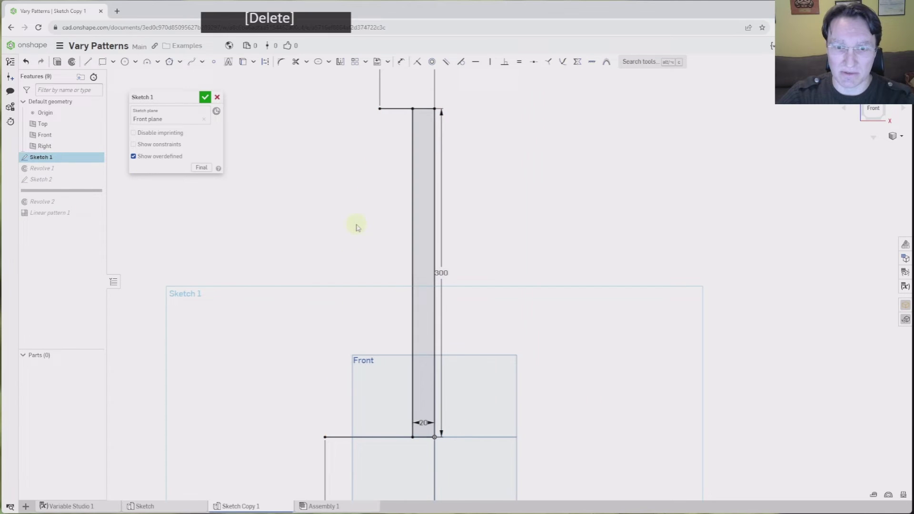
{"action": "left_click", "coordinate": [369, 437]}
{"action": "key", "text": "Delete"}
{"action": "left_click", "coordinate": [384, 110]}
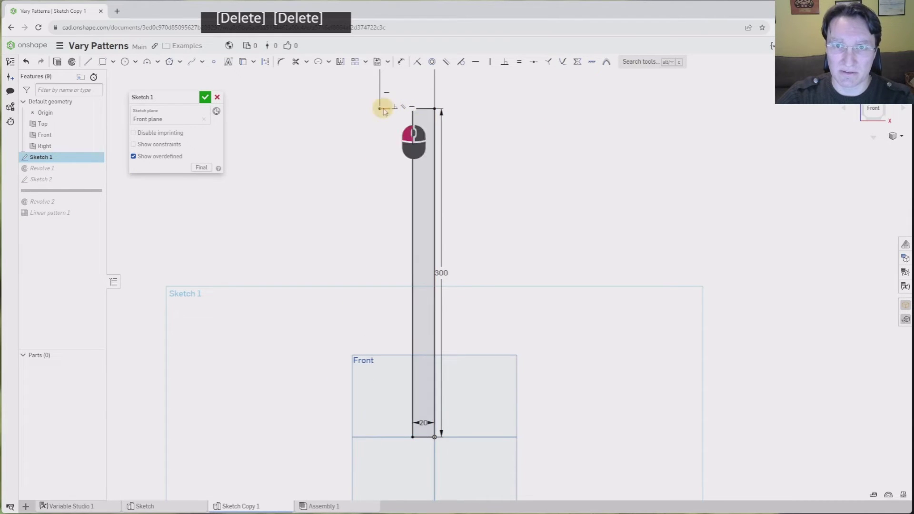
{"action": "key", "text": "Delete"}
Set the core rectangle's width to 10 mm and accept the sketch.
{"action": "double_click", "coordinate": [423, 423]}
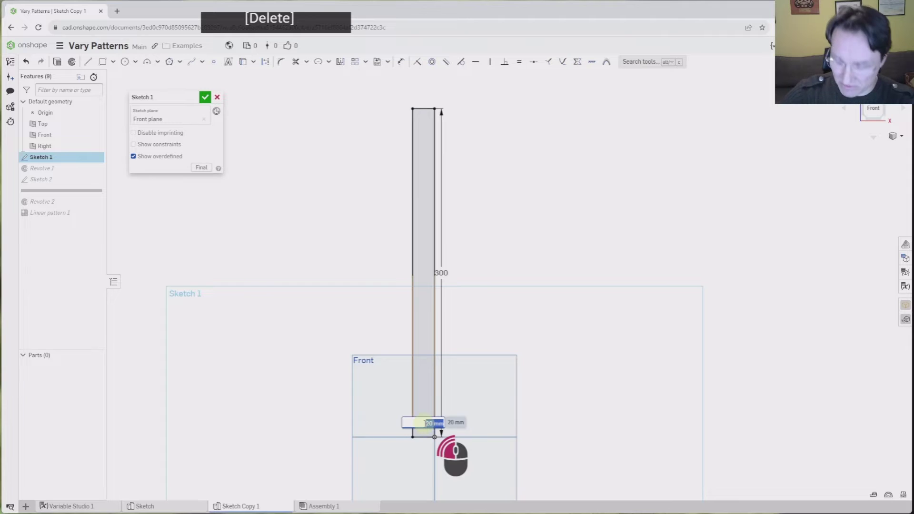
{"action": "type", "text": "10"}
{"action": "key", "text": "Return"}
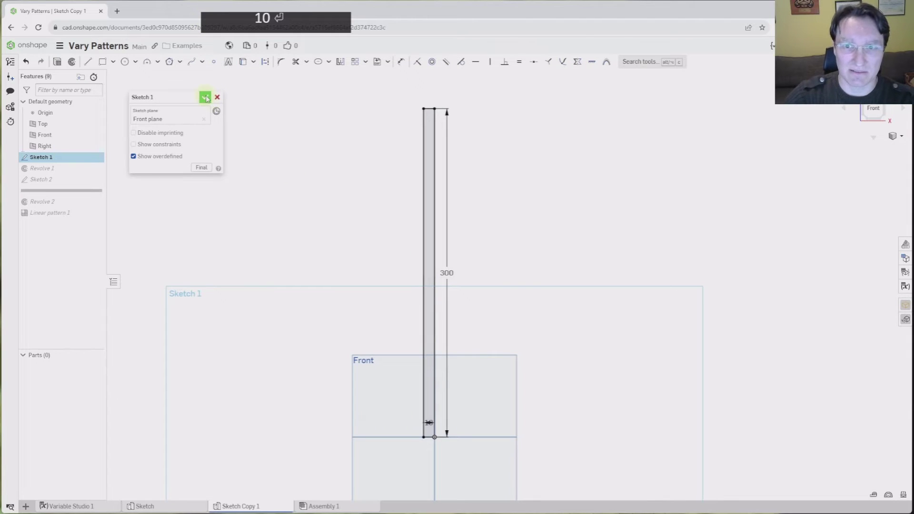
{"action": "left_click", "coordinate": [206, 98]}
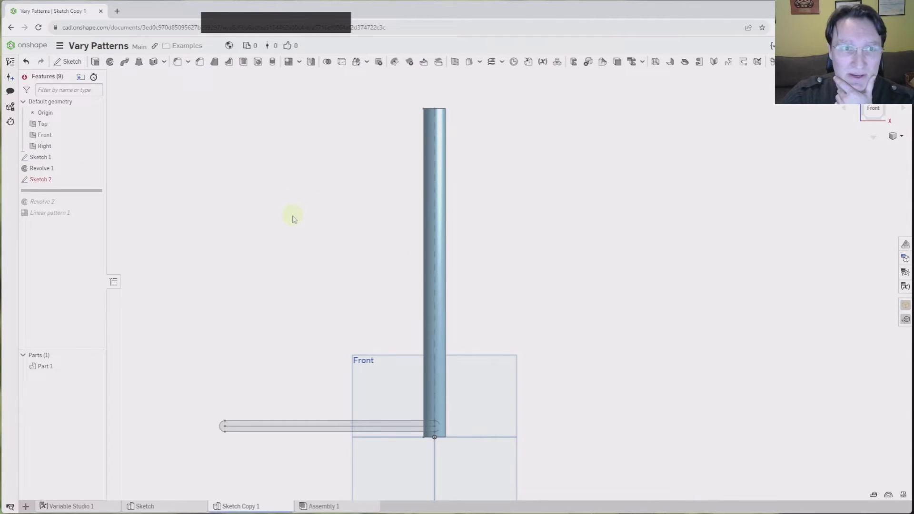
Roll the history back to before Sketch 2 and add a number variable i with value 0.
{"action": "scroll", "coordinate": [293, 218], "scroll_direction": "down", "scroll_amount": 2}
{"action": "mouse_move", "coordinate": [41, 180]}
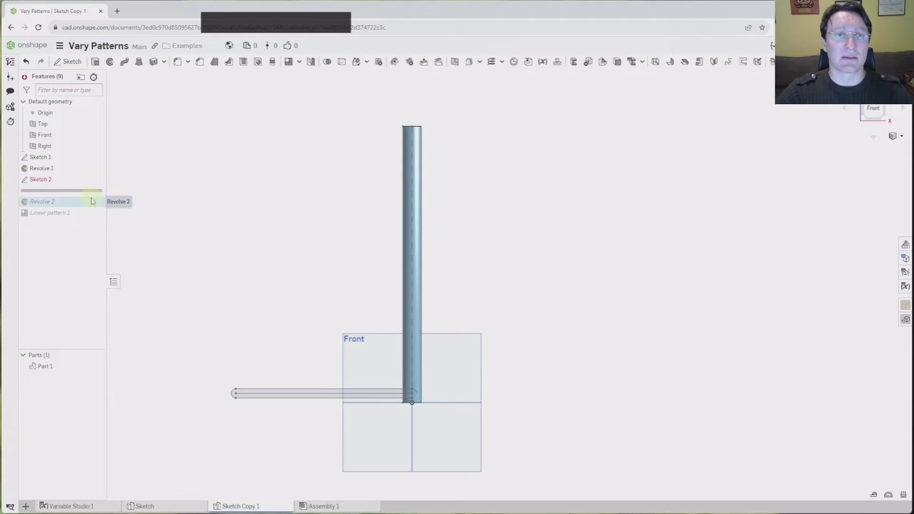
{"action": "left_click_drag", "start_coordinate": [92, 190], "coordinate": [92, 180]}
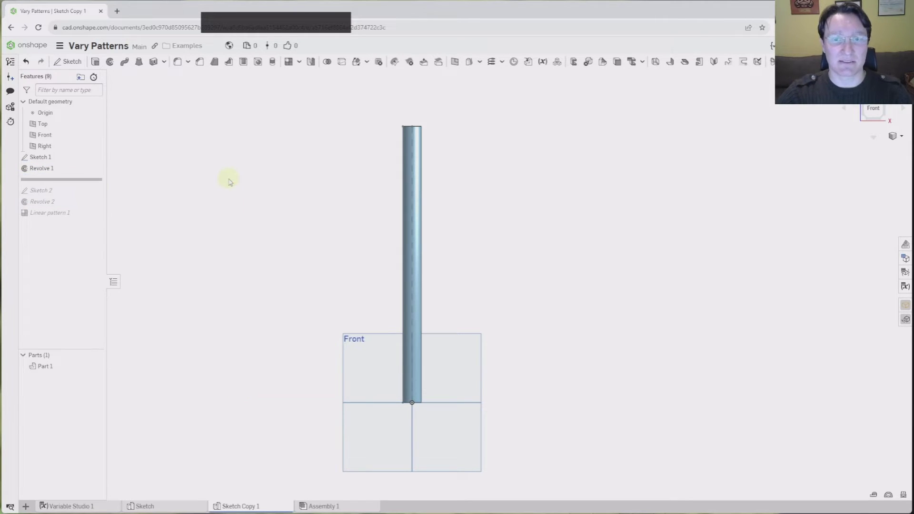
{"action": "left_click", "coordinate": [543, 63]}
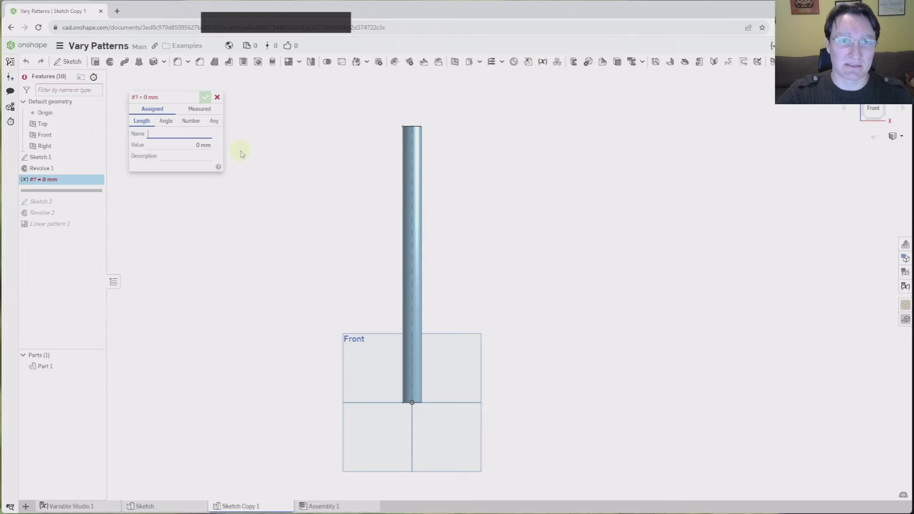
{"action": "left_click", "coordinate": [195, 123]}
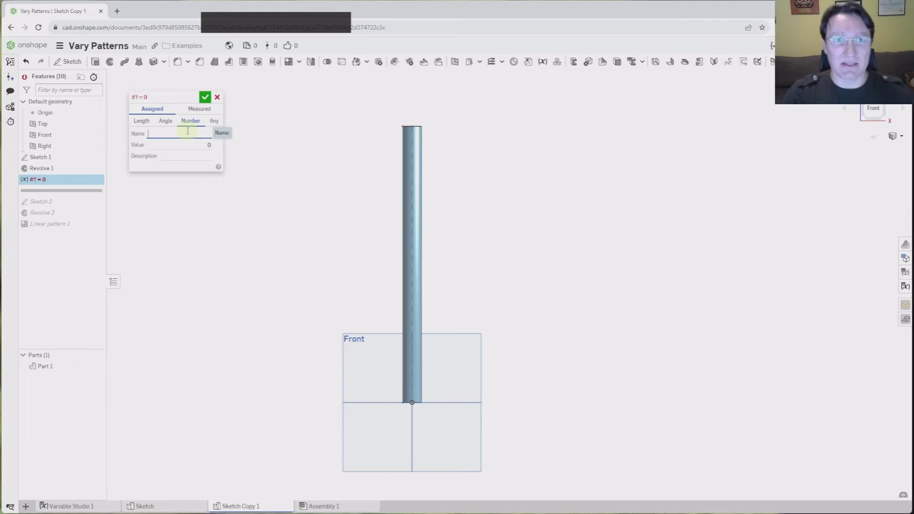
{"action": "type", "text": "i"}
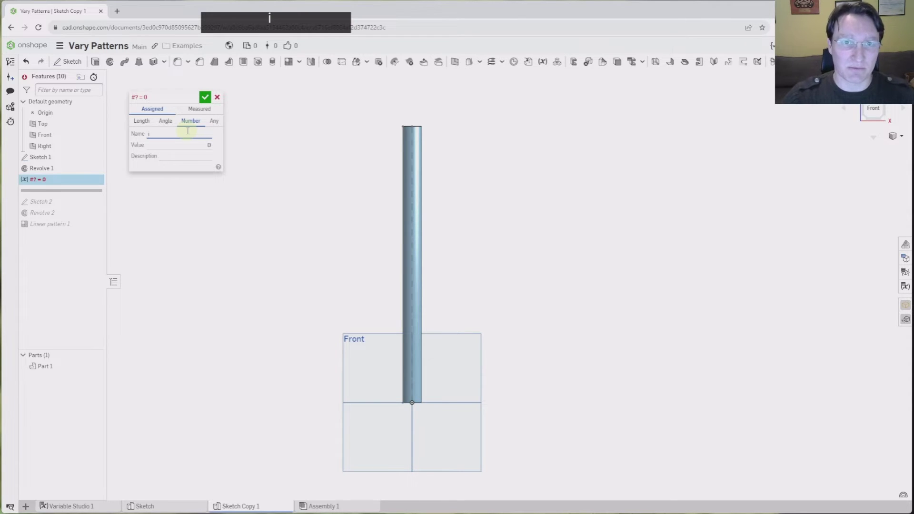
{"action": "left_click", "coordinate": [200, 146]}
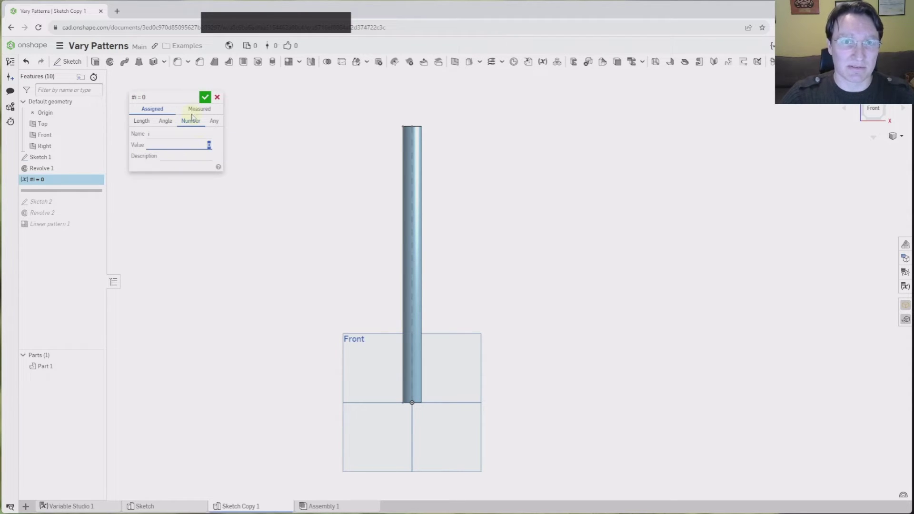
{"action": "left_click", "coordinate": [204, 99]}
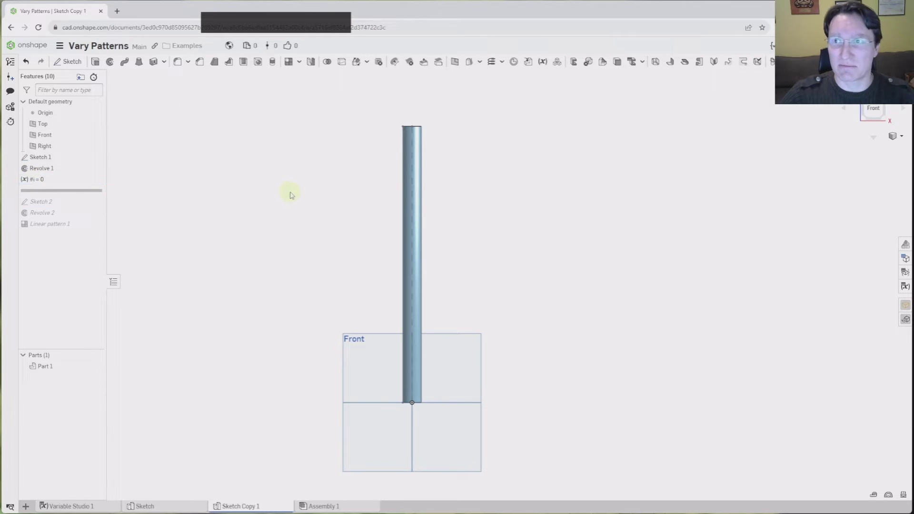
Add a second variable, also named i, as a length with the value #i+1.
{"action": "left_click", "coordinate": [543, 67]}
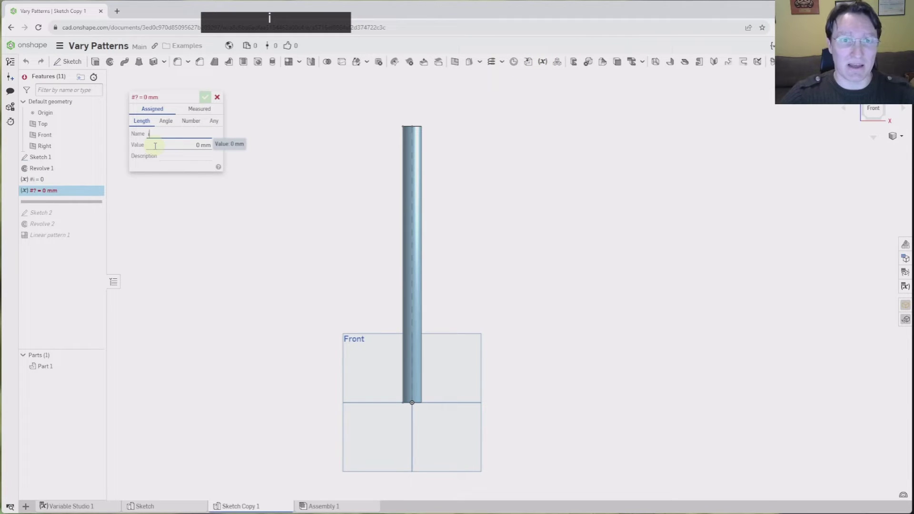
{"action": "type", "text": "i"}
{"action": "left_click", "coordinate": [155, 146]}
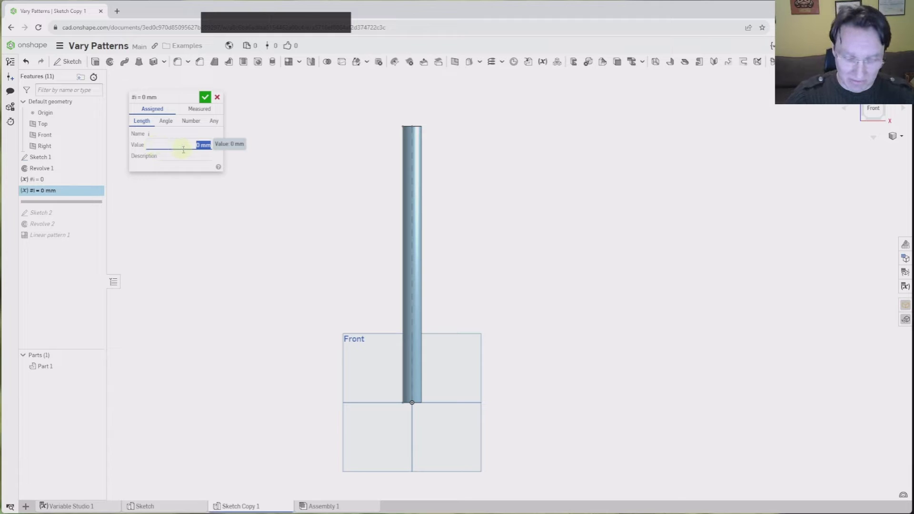
{"action": "type", "text": "#"}
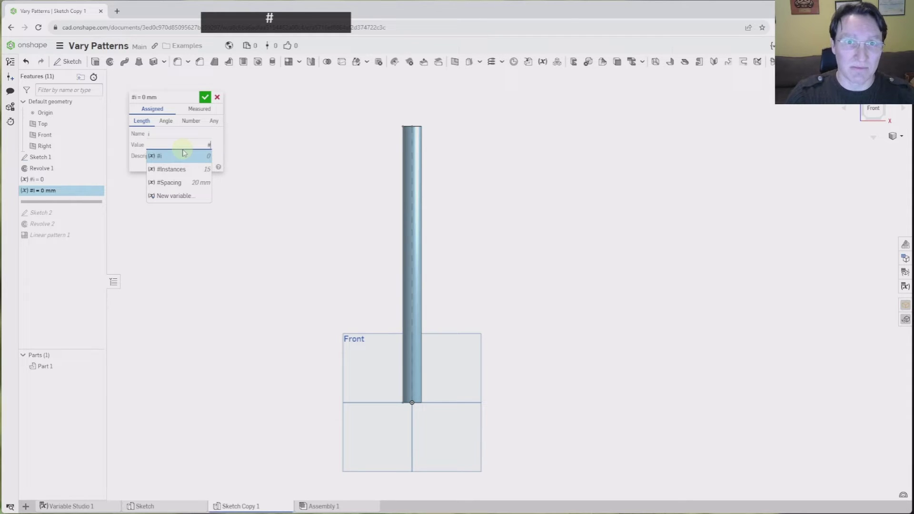
{"action": "type", "text": "i+1"}
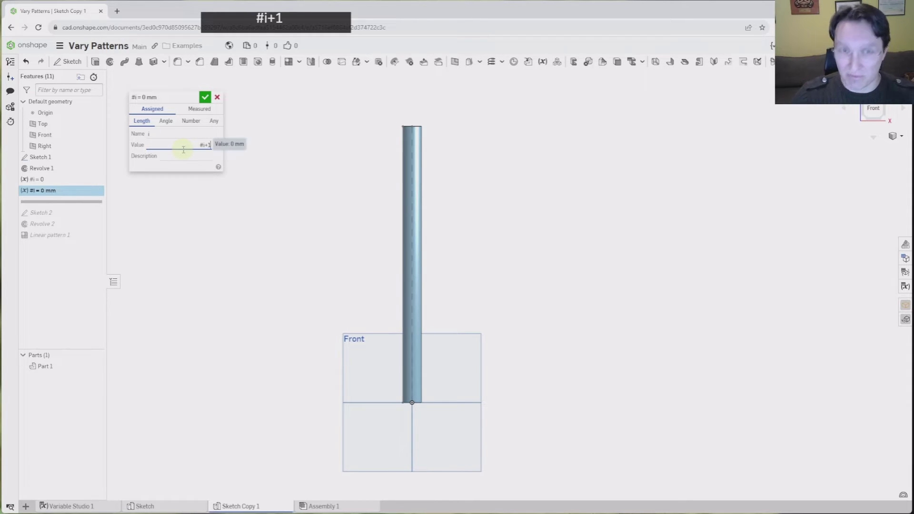
{"action": "left_click", "coordinate": [205, 98]}
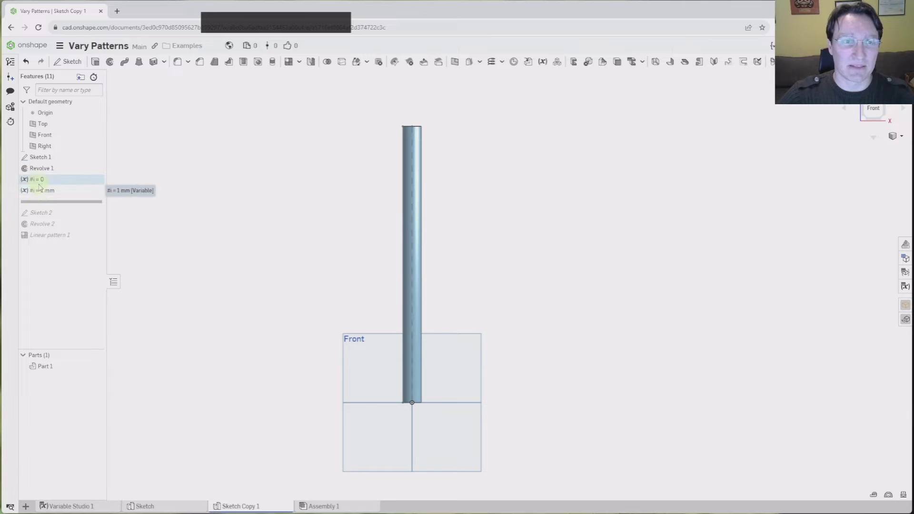
{"action": "left_click", "coordinate": [185, 218]}
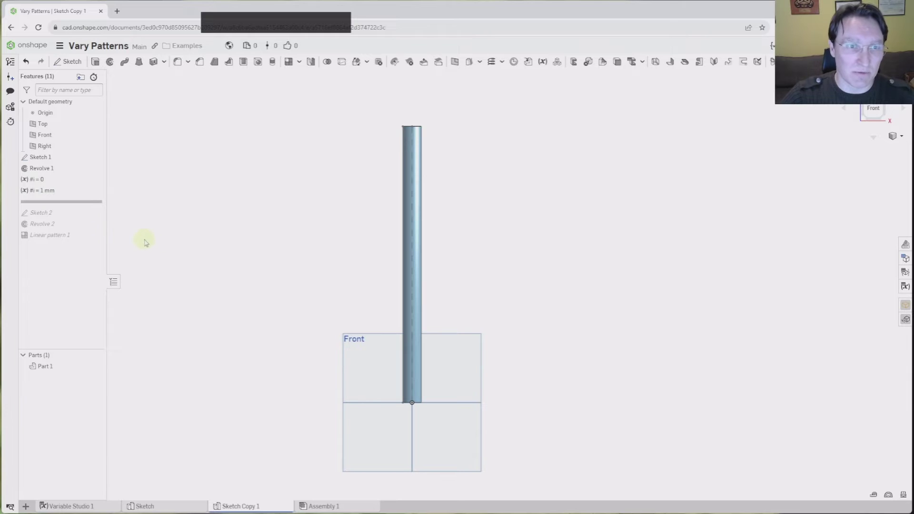
Change the second i variable to the Number type, with the value #i+1.
{"action": "double_click", "coordinate": [71, 190]}
{"action": "left_click", "coordinate": [191, 121]}
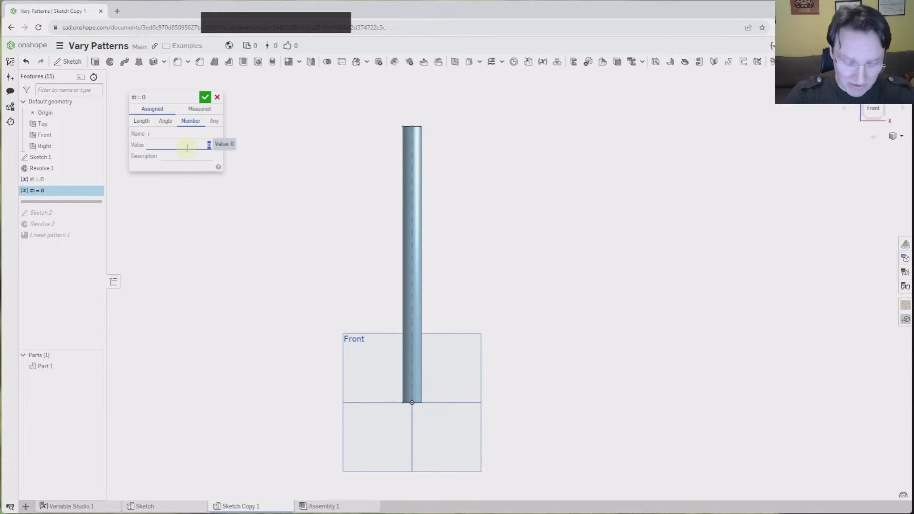
{"action": "type", "text": "#i"}
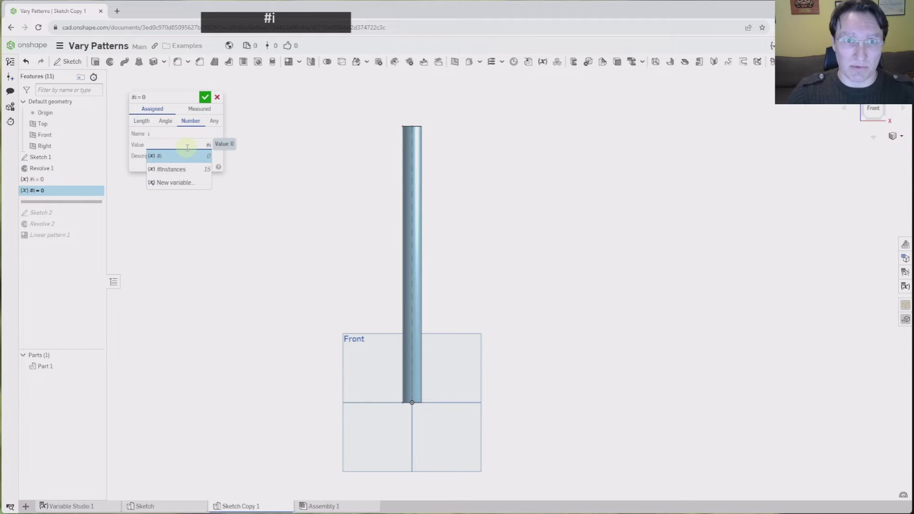
{"action": "type", "text": "+"}
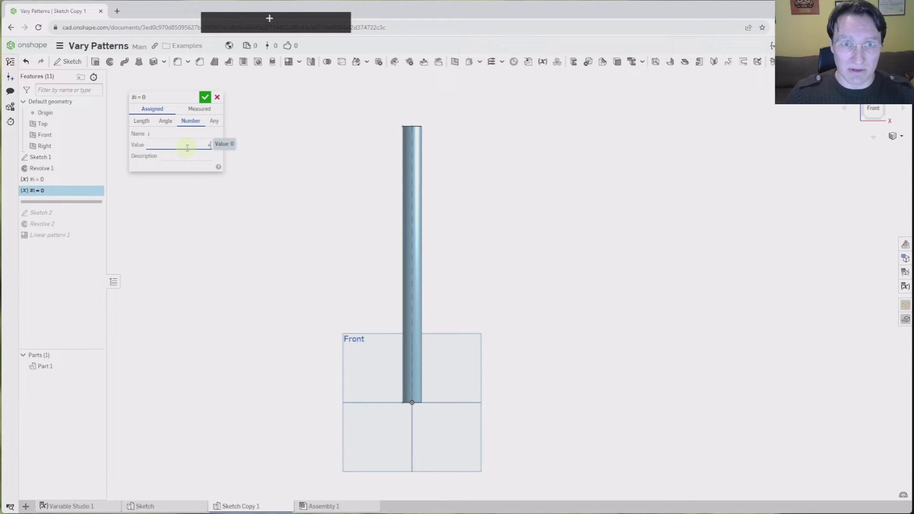
{"action": "key", "text": "BackSpace"}
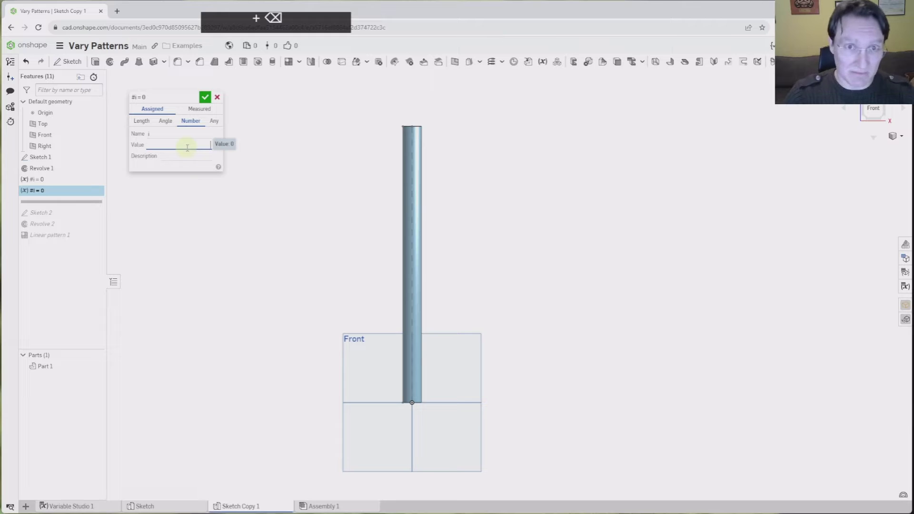
{"action": "key", "text": "ctrl+z"}
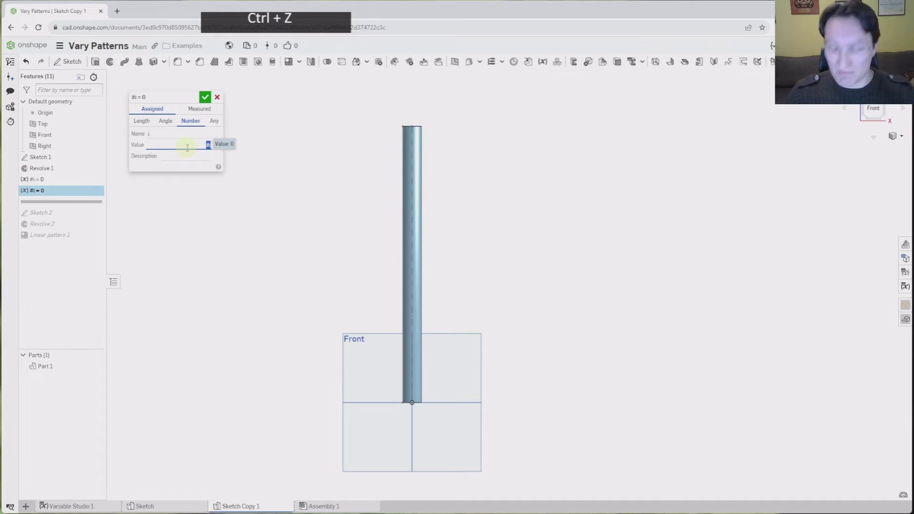
{"action": "key", "text": "Right"}
{"action": "type", "text": "+1"}
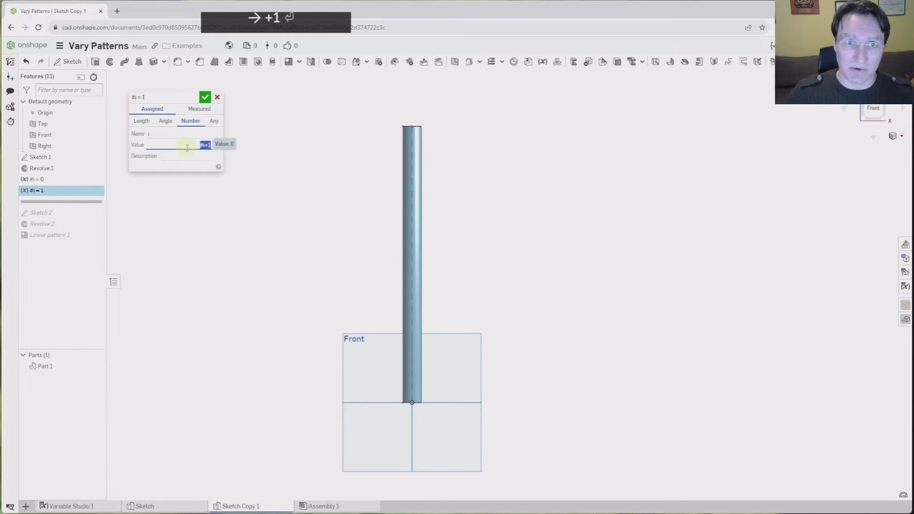
{"action": "key", "text": "Return"}
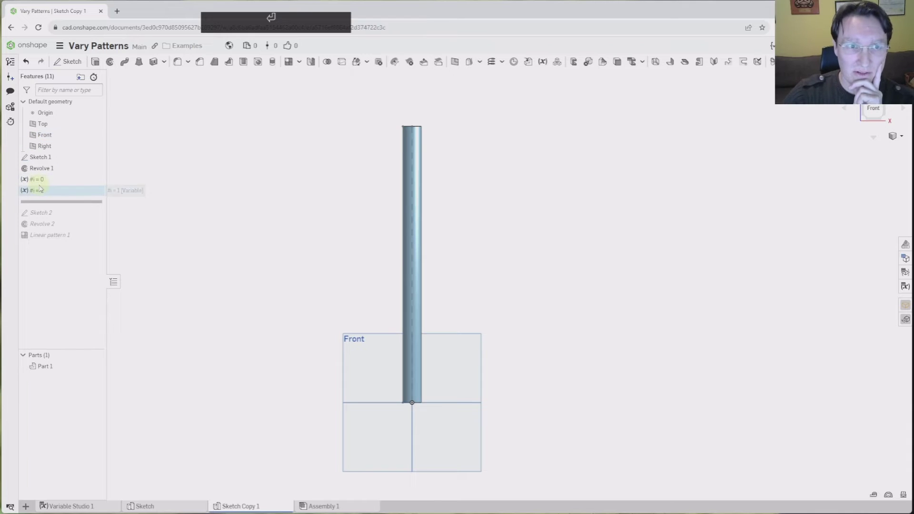
Roll the history forward past Sketch 2, edit the sketch and delete the broken constraint at the slot's outer end.
{"action": "left_click_drag", "start_coordinate": [98, 202], "coordinate": [92, 214]}
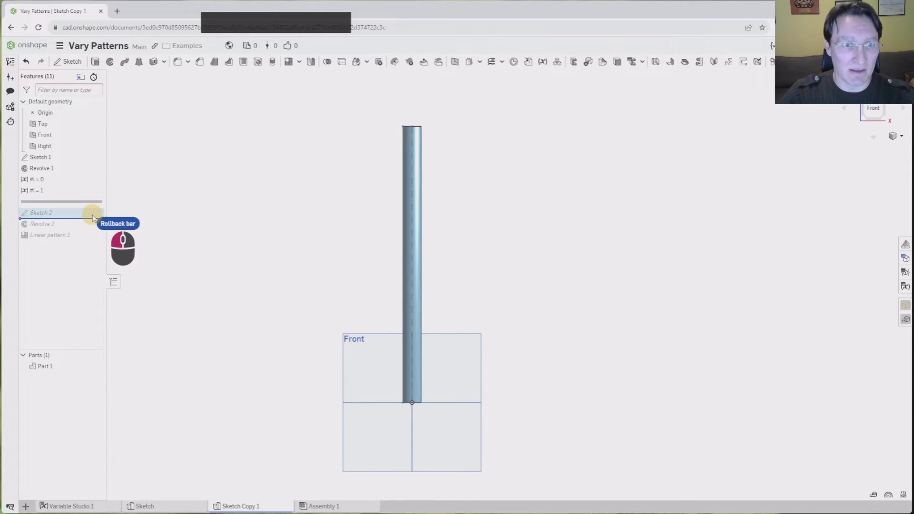
{"action": "double_click", "coordinate": [41, 201]}
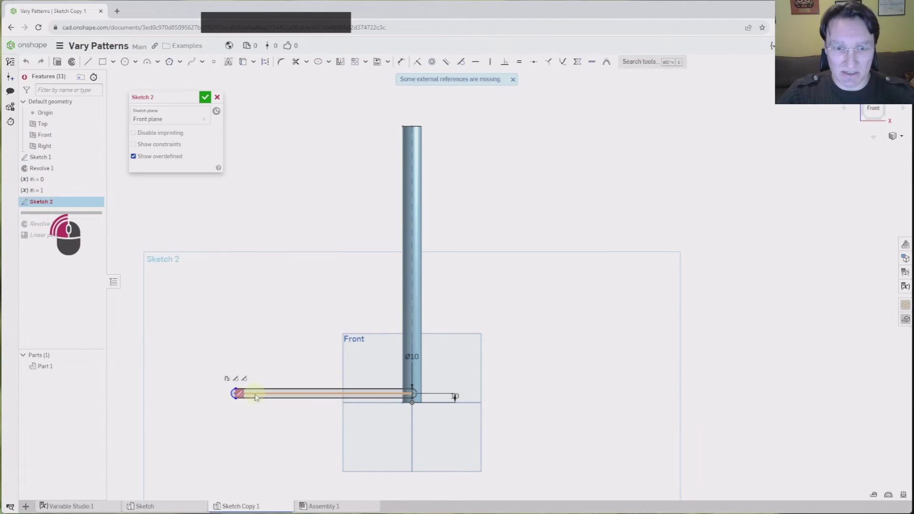
{"action": "left_click", "coordinate": [237, 394]}
{"action": "key", "text": "Delete"}
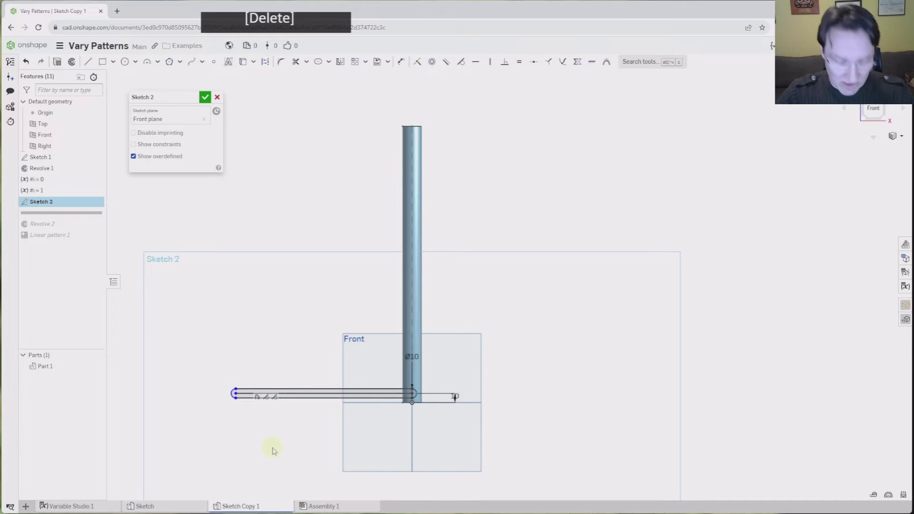
Dimension the slot's centreline length in Sketch 2 as (200mm-#i*10mm)/2 and accept the sketch.
{"action": "key", "text": "d"}
{"action": "left_click", "coordinate": [306, 394]}
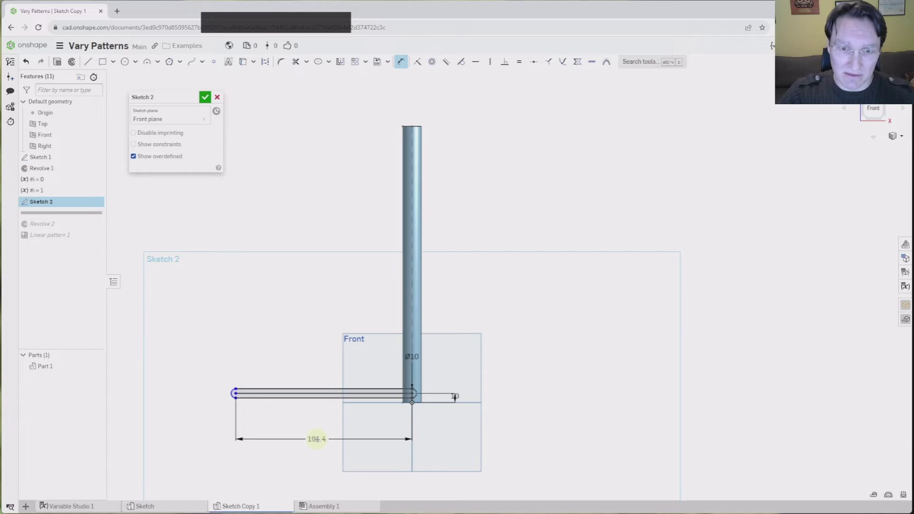
{"action": "left_click", "coordinate": [317, 439]}
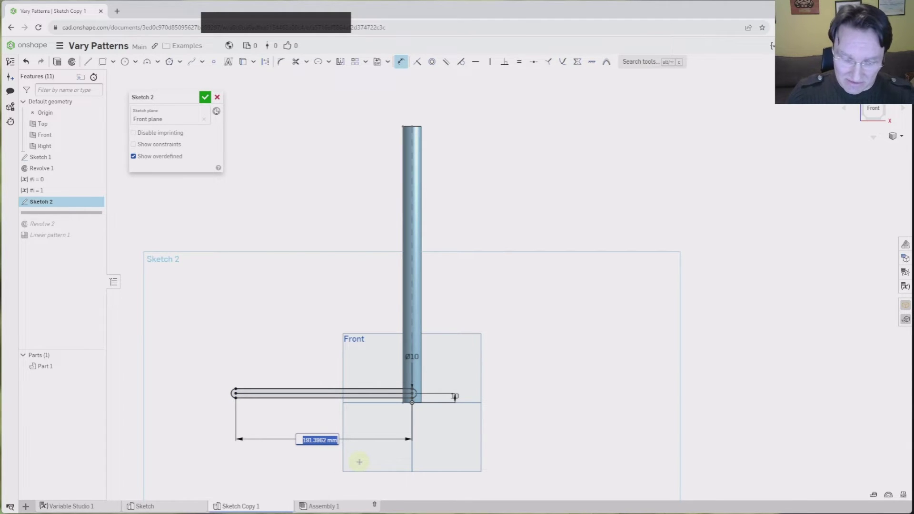
{"action": "key", "text": "BackSpace"}
{"action": "key", "text": "BackSpace"}
{"action": "type", "text": "("}
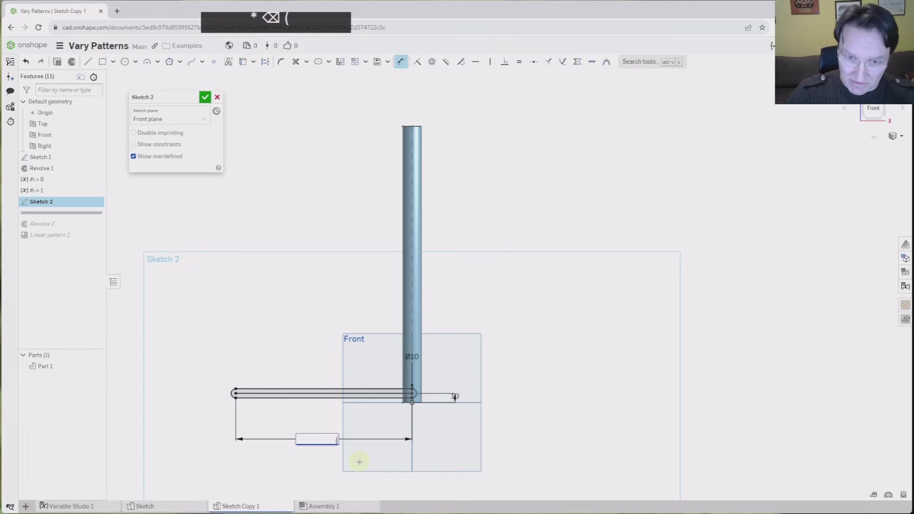
{"action": "type", "text": "200"}
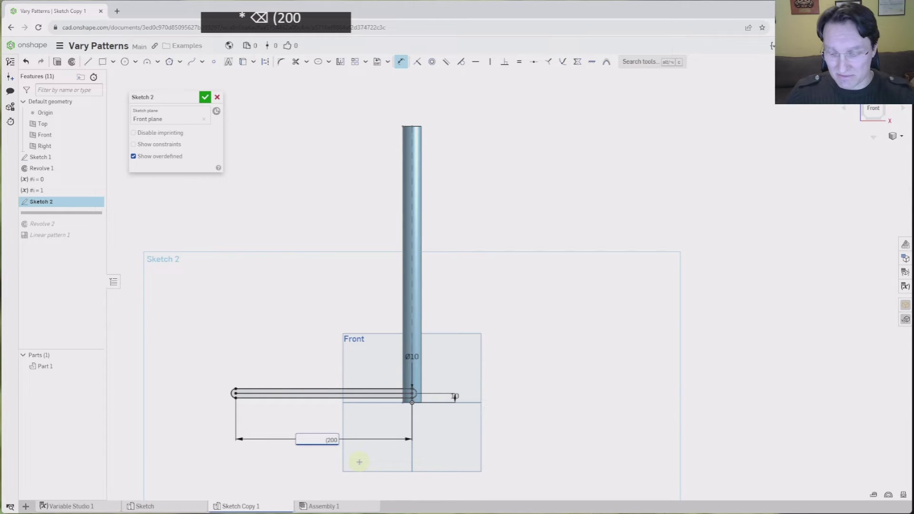
{"action": "type", "text": "-"}
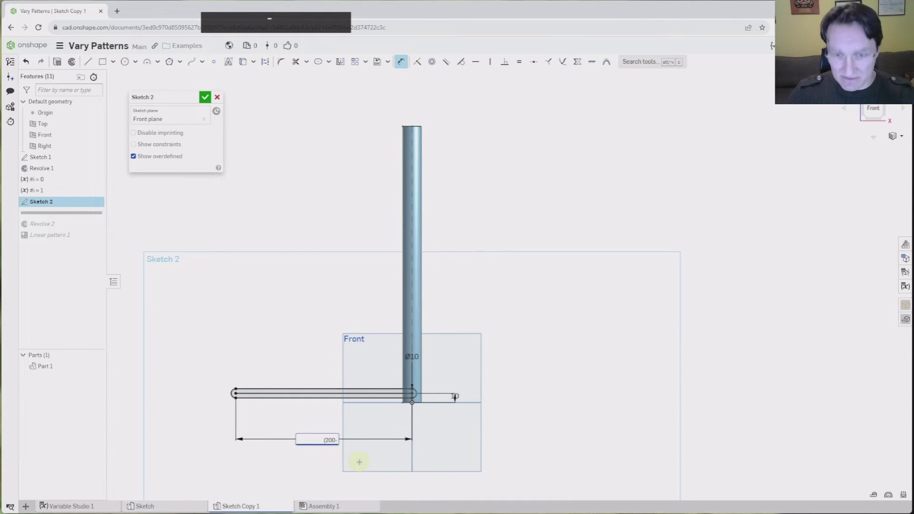
{"action": "type", "text": "#"}
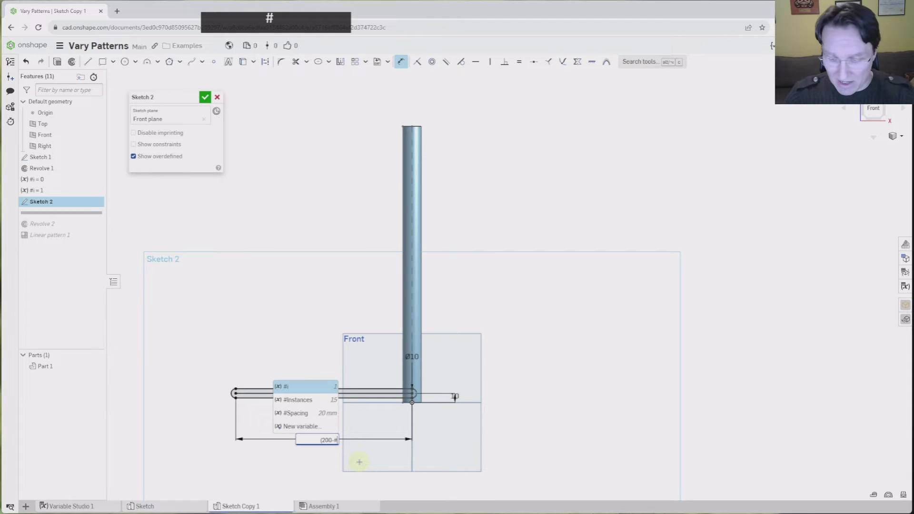
{"action": "type", "text": "i"}
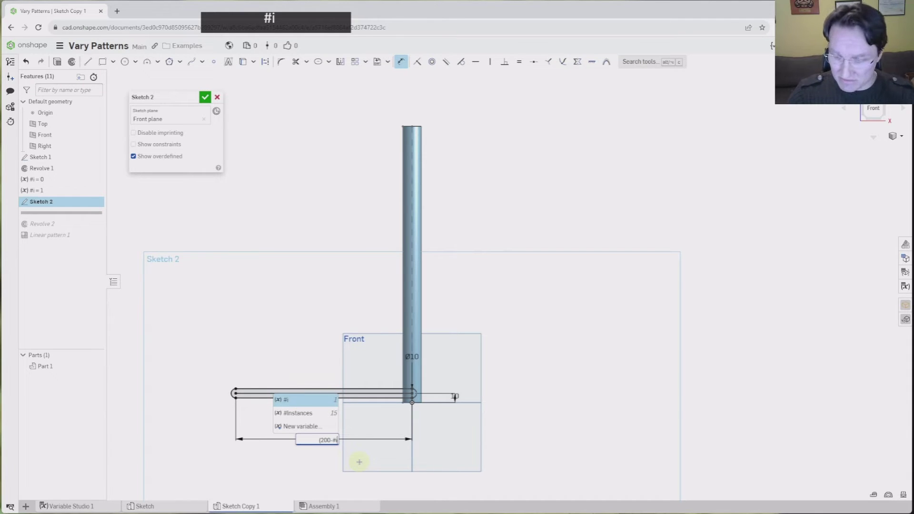
{"action": "type", "text": "*"}
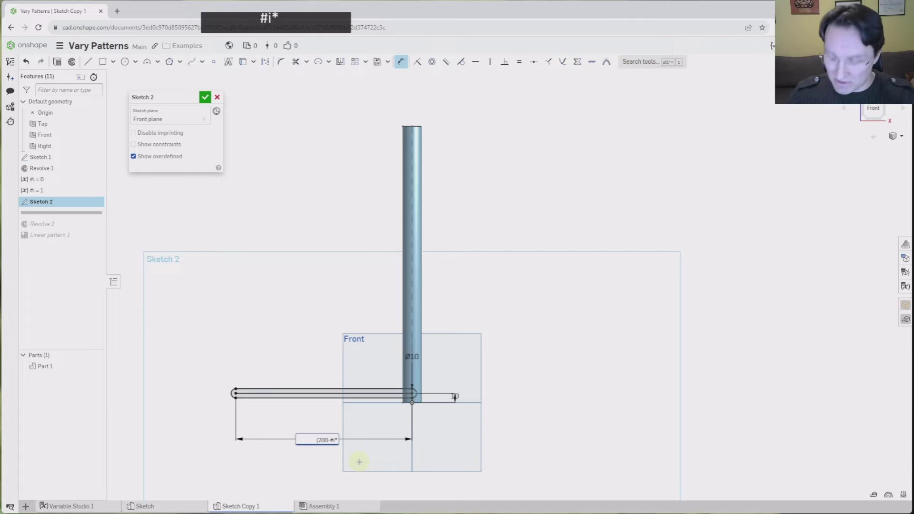
{"action": "type", "text": "10"}
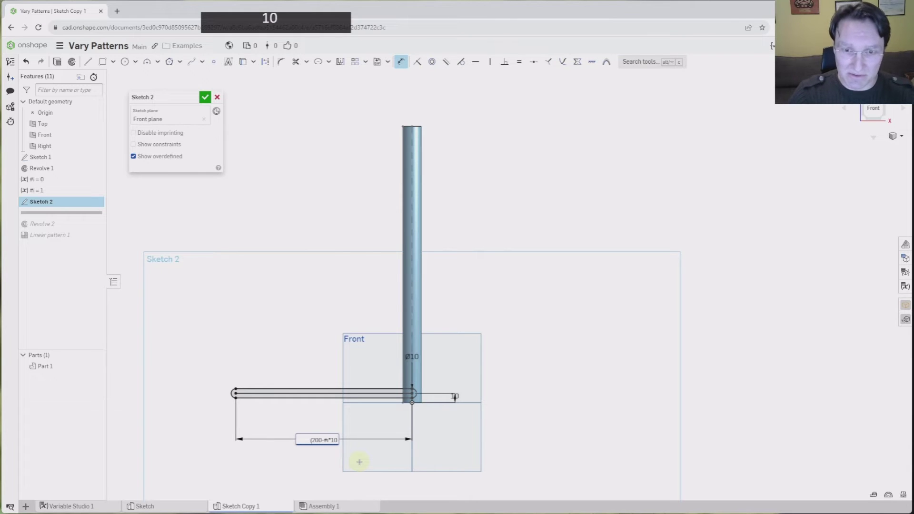
{"action": "type", "text": "mm"}
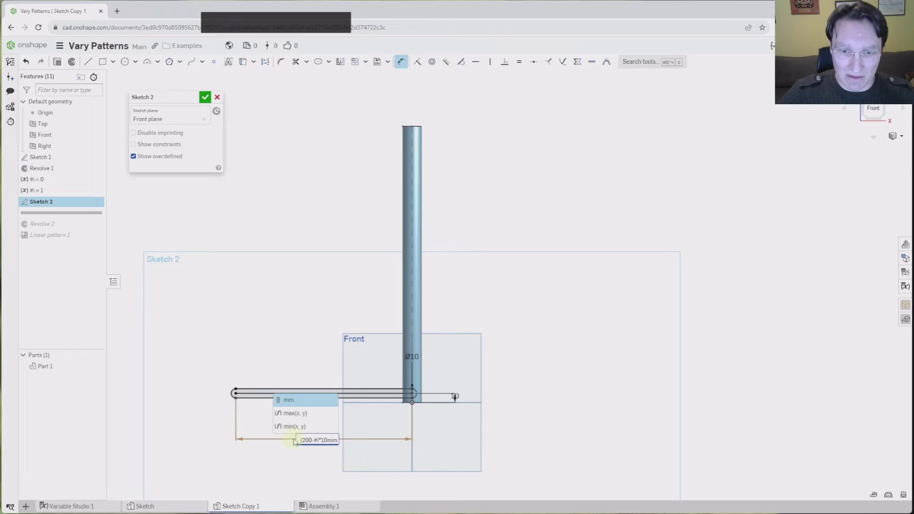
{"action": "type", "text": ")"}
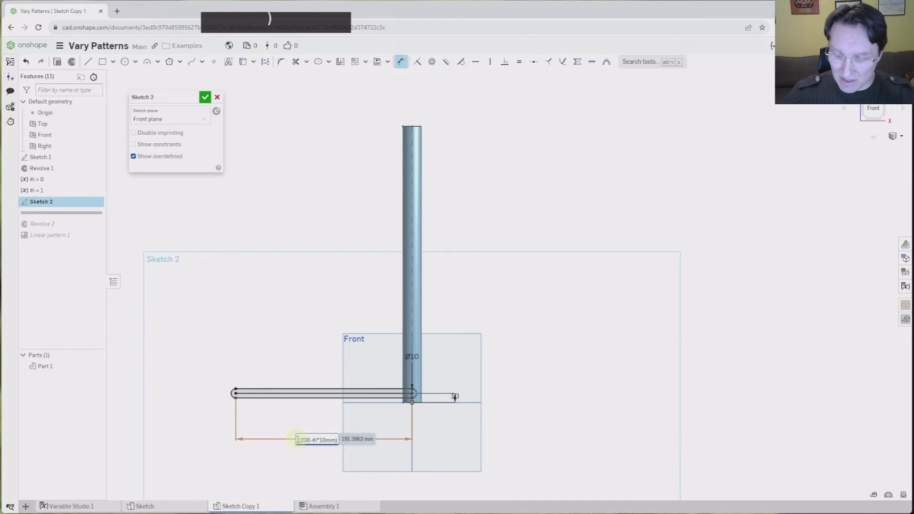
{"action": "type", "text": "/2"}
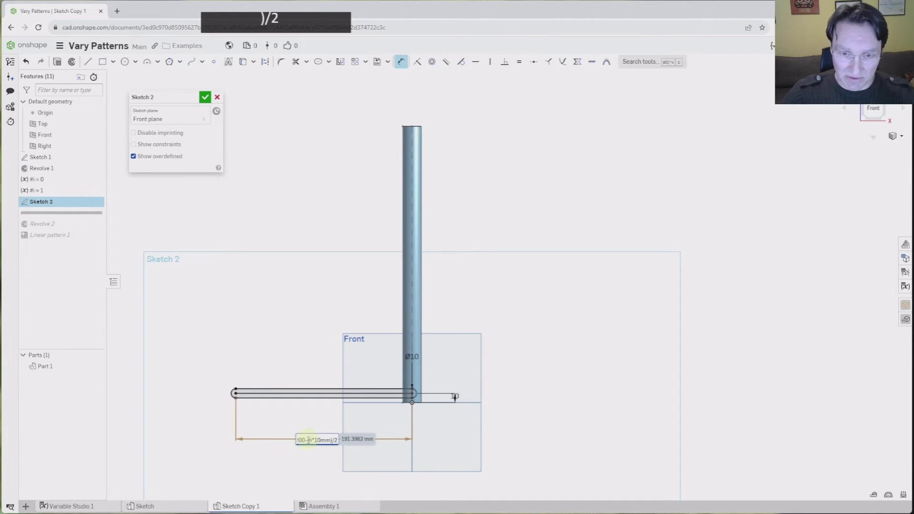
{"action": "left_click", "coordinate": [308, 440]}
{"action": "type", "text": "m"}
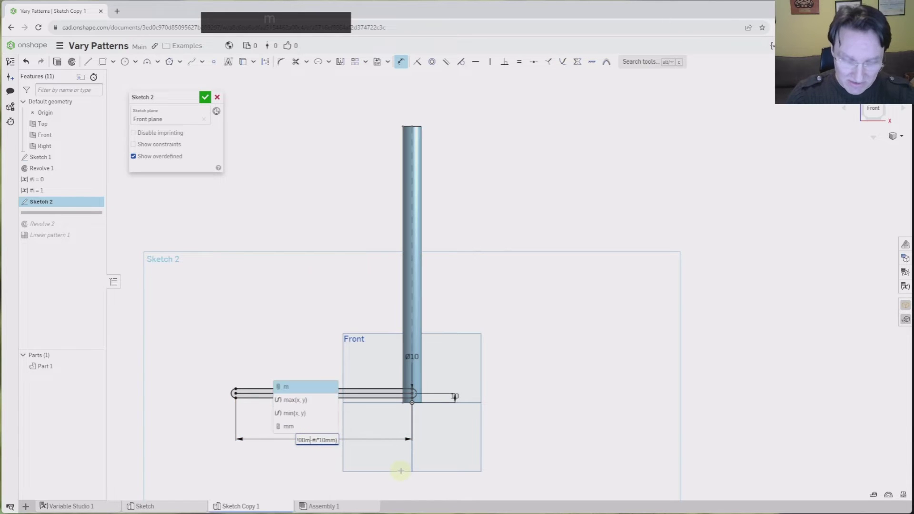
{"action": "type", "text": "m"}
{"action": "key", "text": "Right"}
{"action": "key", "text": "Right"}
{"action": "key", "text": "Right"}
{"action": "key", "text": "Right"}
{"action": "key", "text": "Right"}
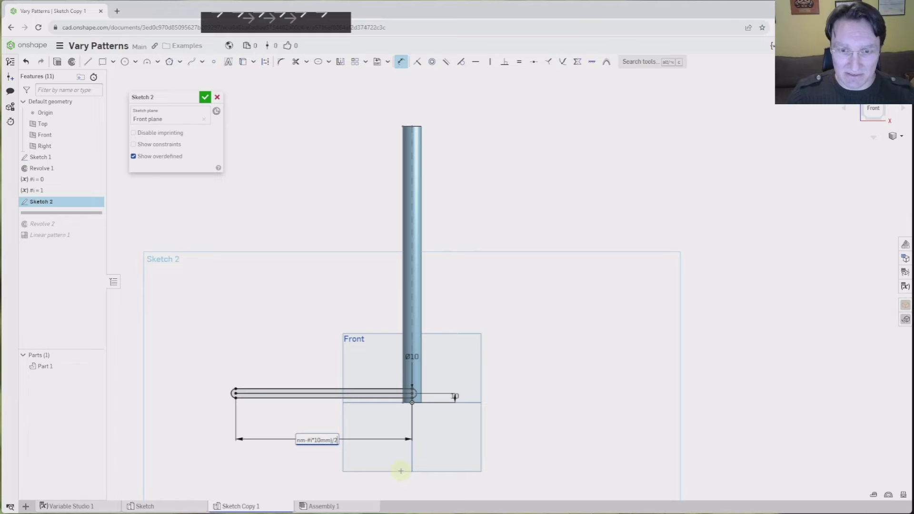
{"action": "key", "text": "Right"}
{"action": "key", "text": "Return"}
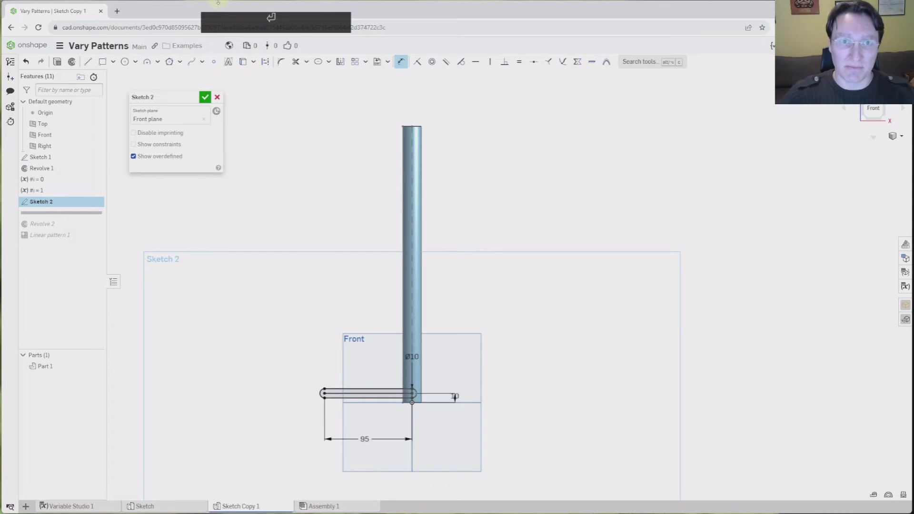
{"action": "left_click", "coordinate": [205, 97]}
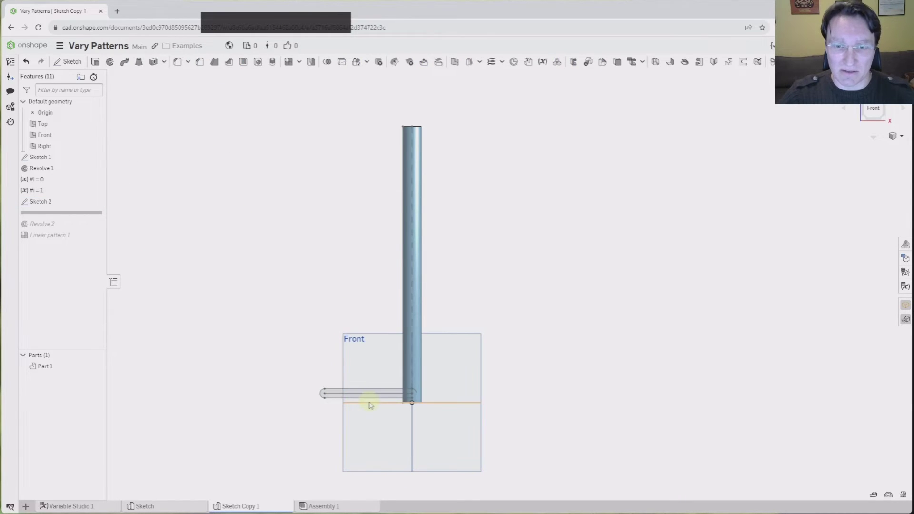
{"action": "double_click", "coordinate": [41, 201]}
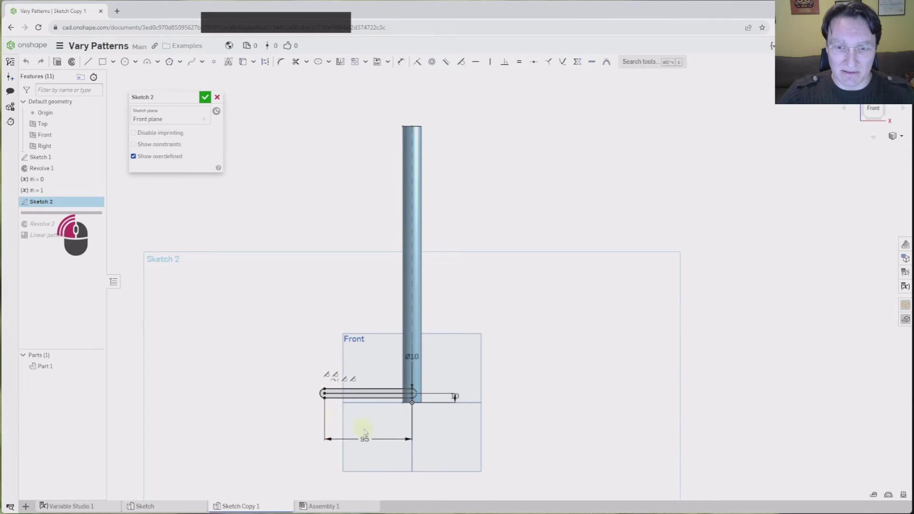
{"action": "left_click", "coordinate": [204, 97]}
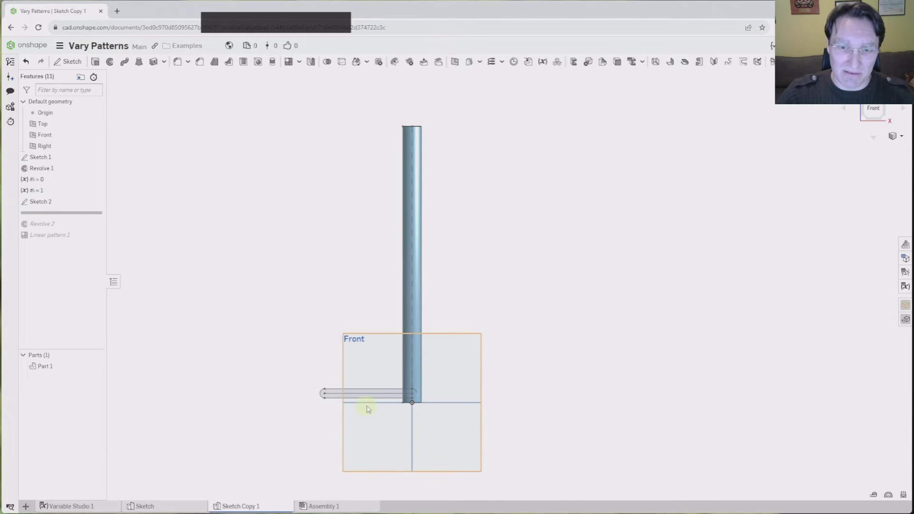
Set the first i variable's value to -1.
{"action": "double_click", "coordinate": [34, 179]}
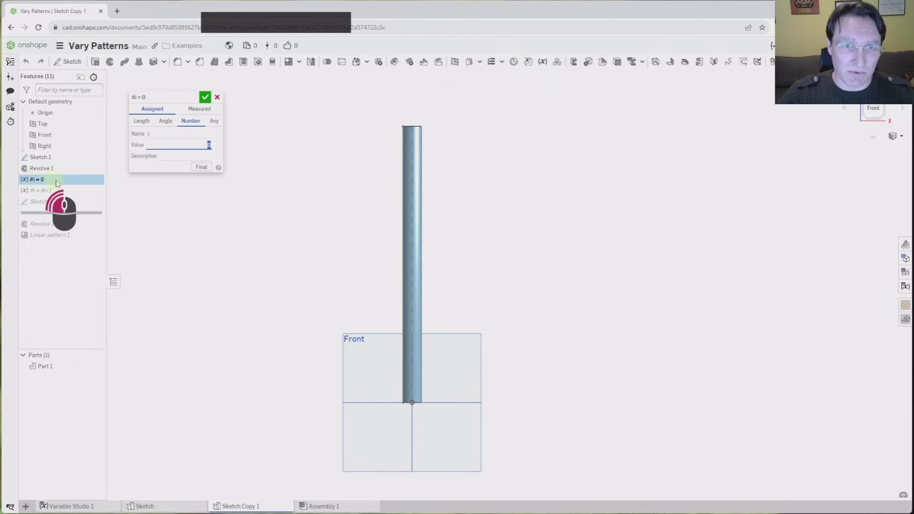
{"action": "type", "text": "-1"}
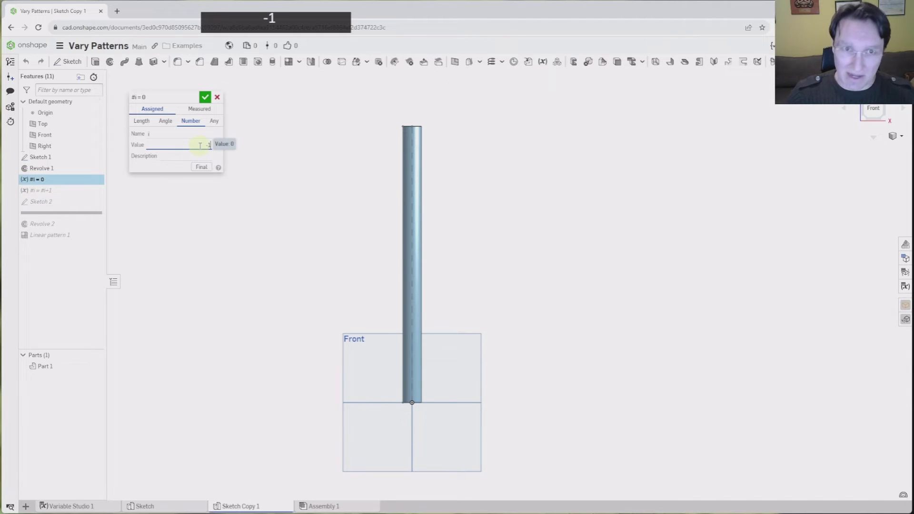
{"action": "key", "text": "Return"}
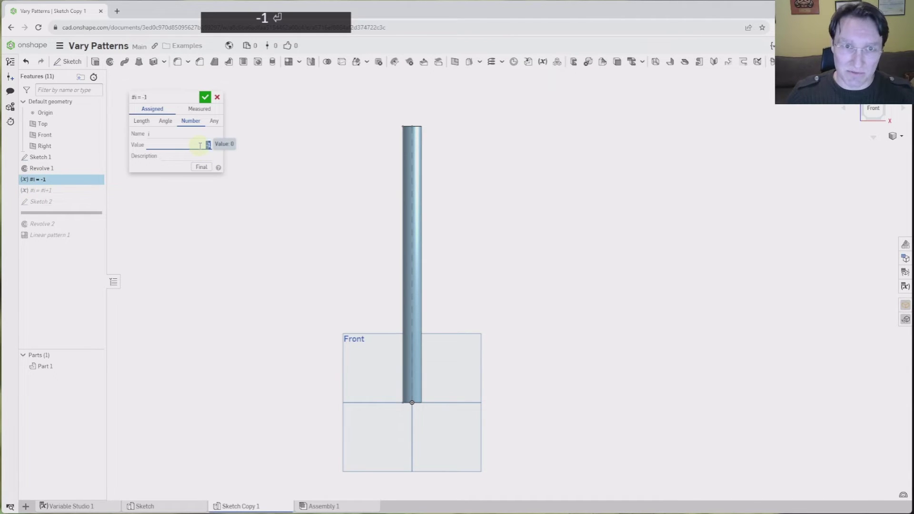
{"action": "left_click", "coordinate": [206, 98]}
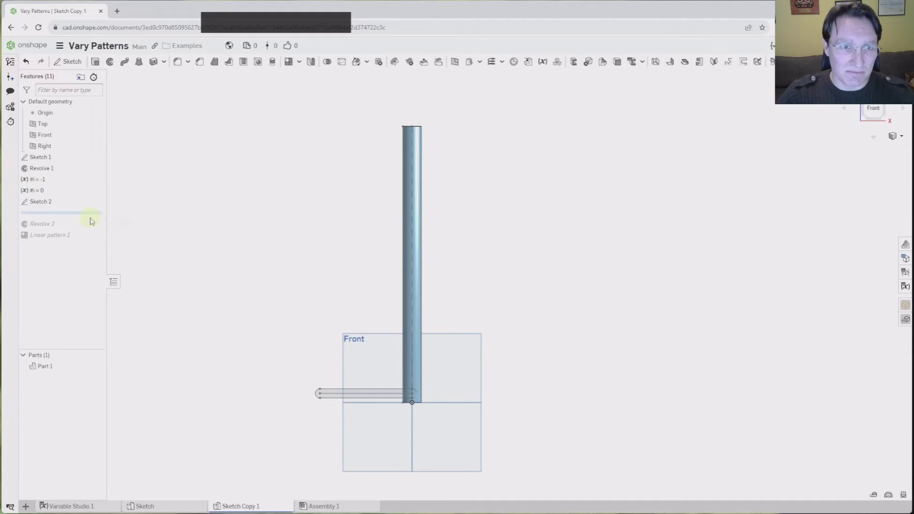
Roll the history to the end, show the variable table and add the second i variable to the linear pattern's features.
{"action": "left_click_drag", "start_coordinate": [89, 219], "coordinate": [87, 239]}
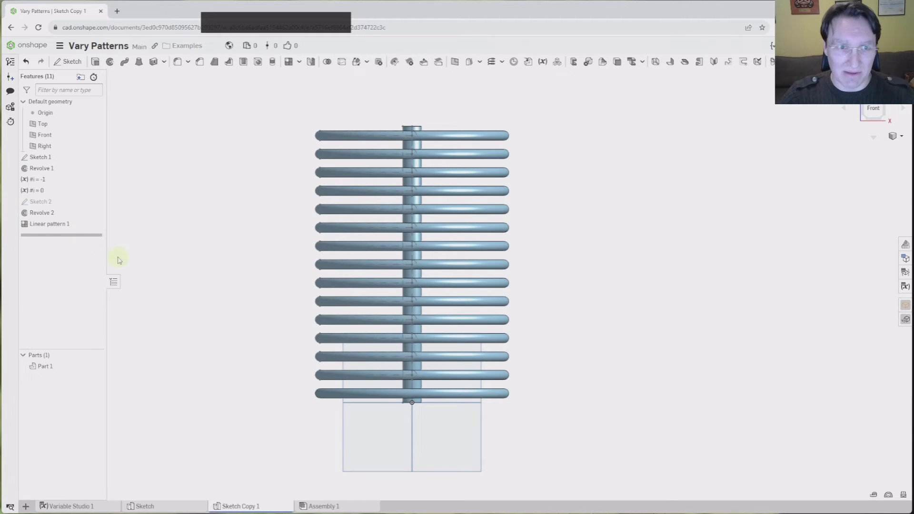
{"action": "double_click", "coordinate": [67, 224]}
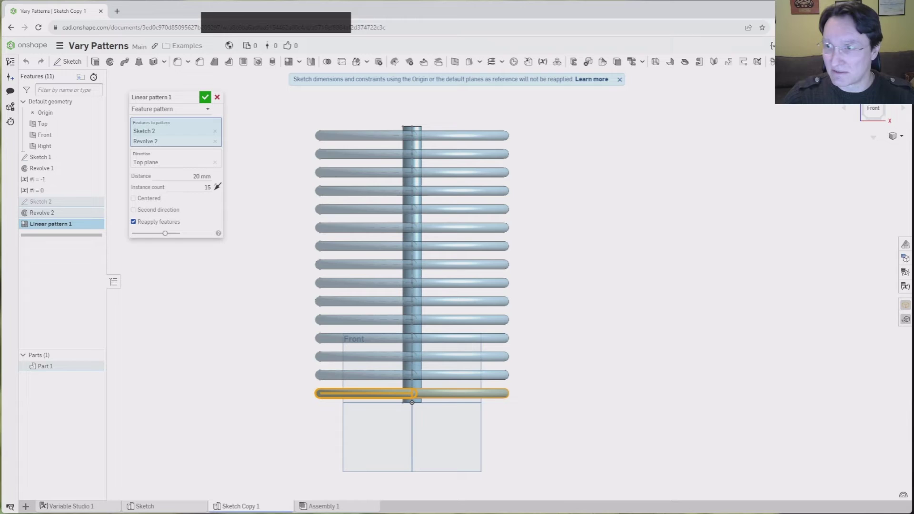
{"action": "left_click", "coordinate": [905, 287]}
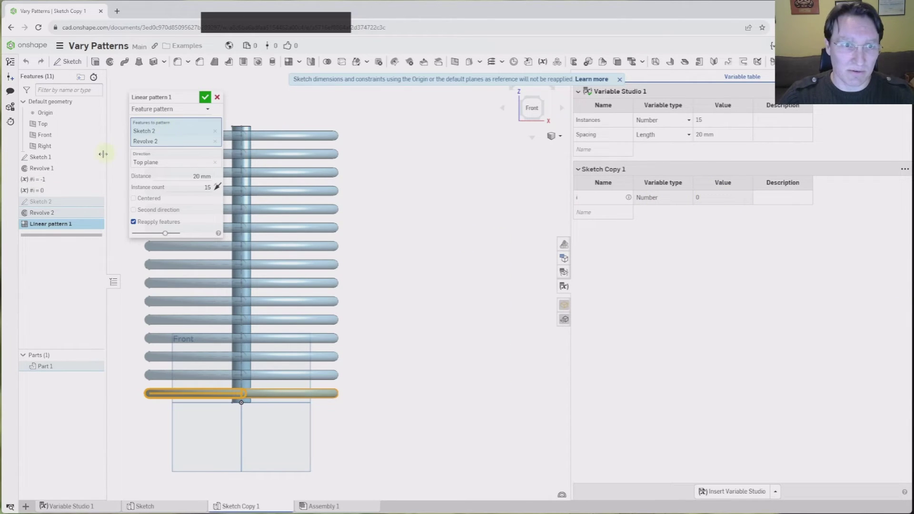
{"action": "left_click", "coordinate": [43, 193]}
{"action": "left_click_drag", "start_coordinate": [42, 193], "coordinate": [138, 131]}
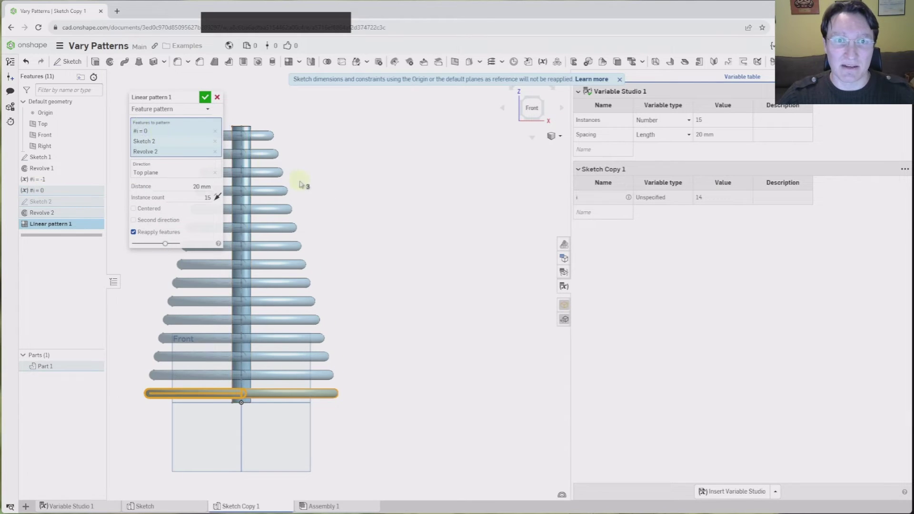
{"action": "middle_click_drag", "start_coordinate": [302, 185], "coordinate": [413, 188]}
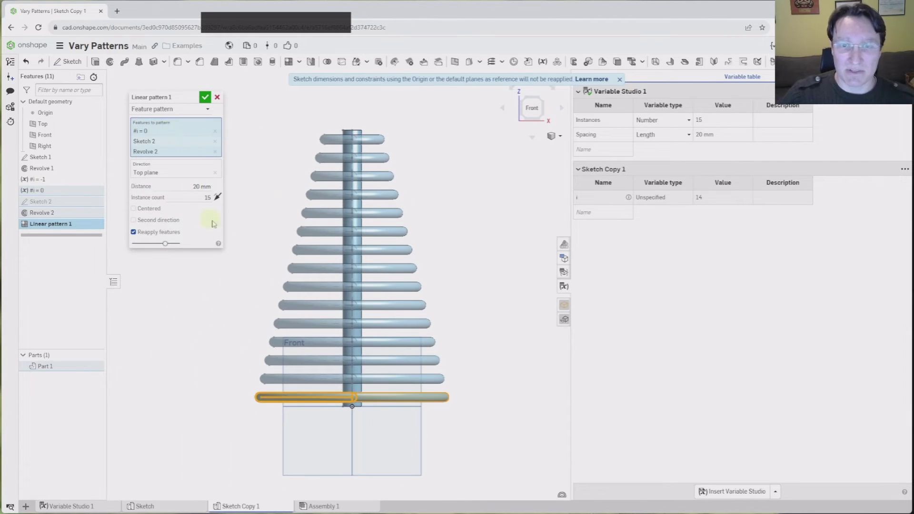
{"action": "left_click", "coordinate": [209, 94]}
{"action": "right_click_drag", "start_coordinate": [274, 158], "coordinate": [167, 296]}
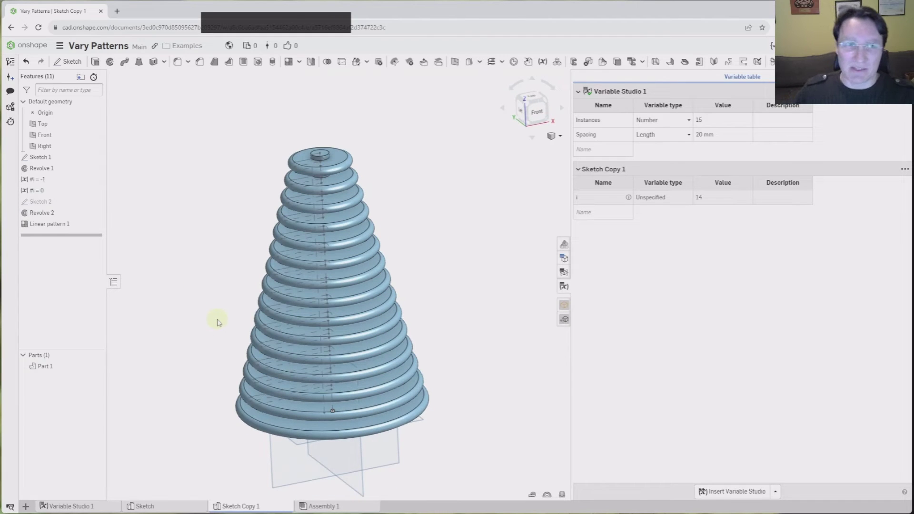
Open the second i variable, check the expression that defines its value and accept it.
{"action": "double_click", "coordinate": [40, 191]}
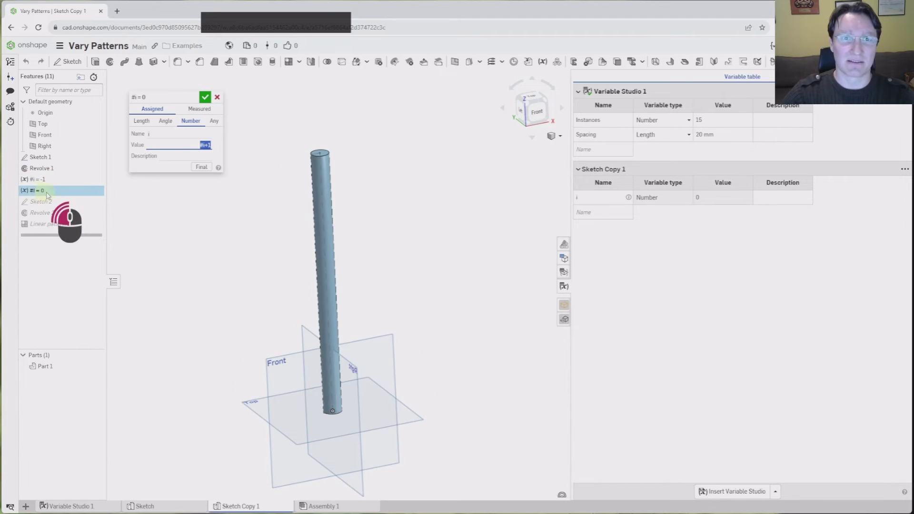
{"action": "double_click", "coordinate": [204, 143]}
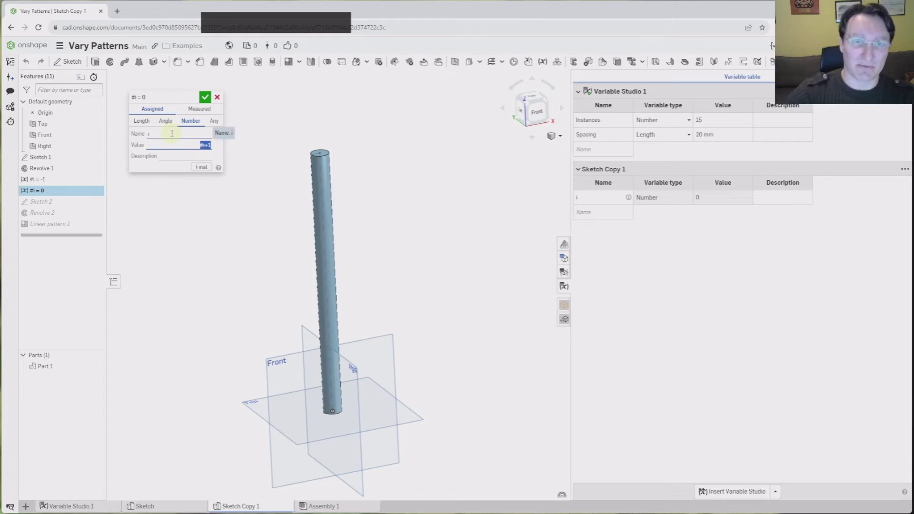
{"action": "left_click", "coordinate": [205, 97]}
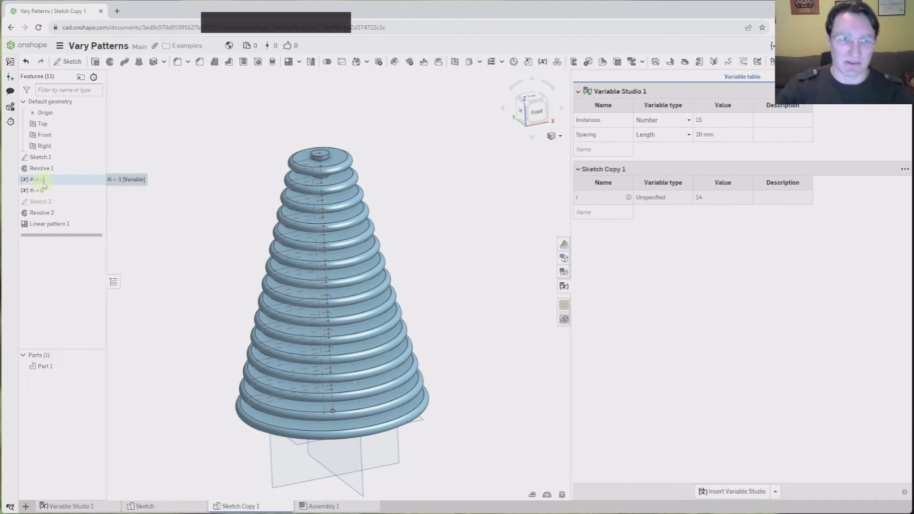
Edit the slot's length expression in Sketch 2, replacing 10mm with a new length variable named Increment.
{"action": "double_click", "coordinate": [50, 200]}
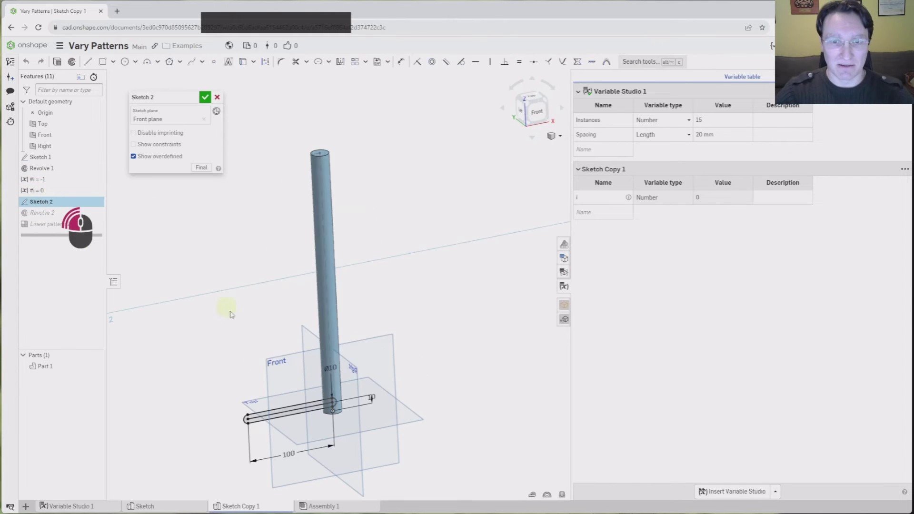
{"action": "scroll", "coordinate": [296, 448], "scroll_direction": "down", "scroll_amount": 2}
{"action": "double_click", "coordinate": [285, 458]}
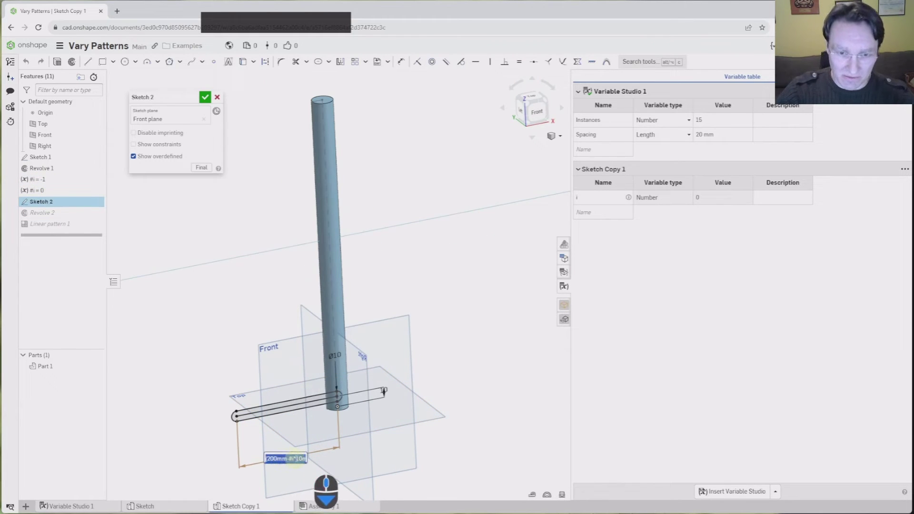
{"action": "key", "text": "Delete"}
{"action": "key", "text": "Delete"}
{"action": "key", "text": "Delete"}
{"action": "key", "text": "Delete"}
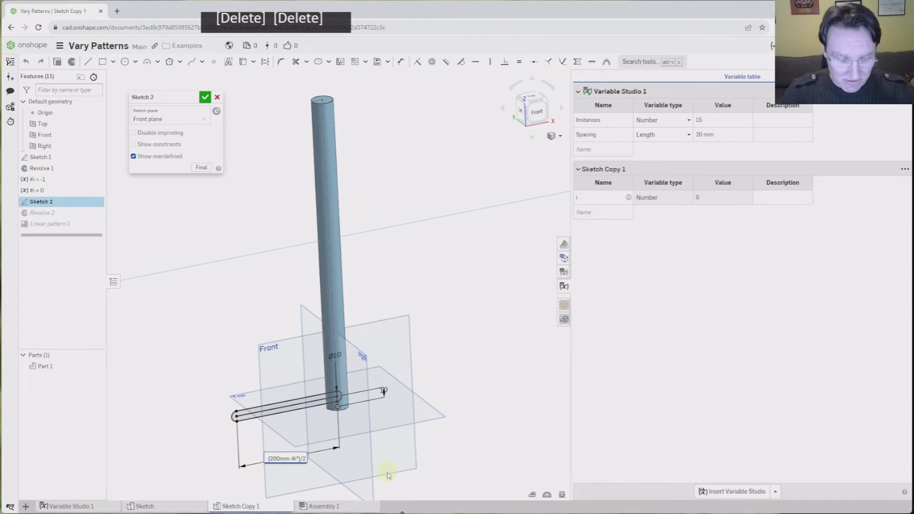
{"action": "type", "text": "#"}
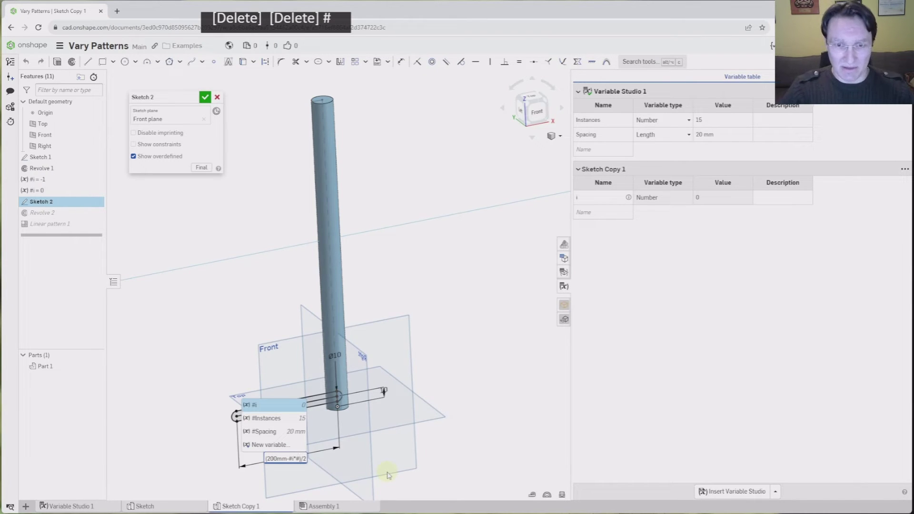
{"action": "left_click", "coordinate": [269, 445]}
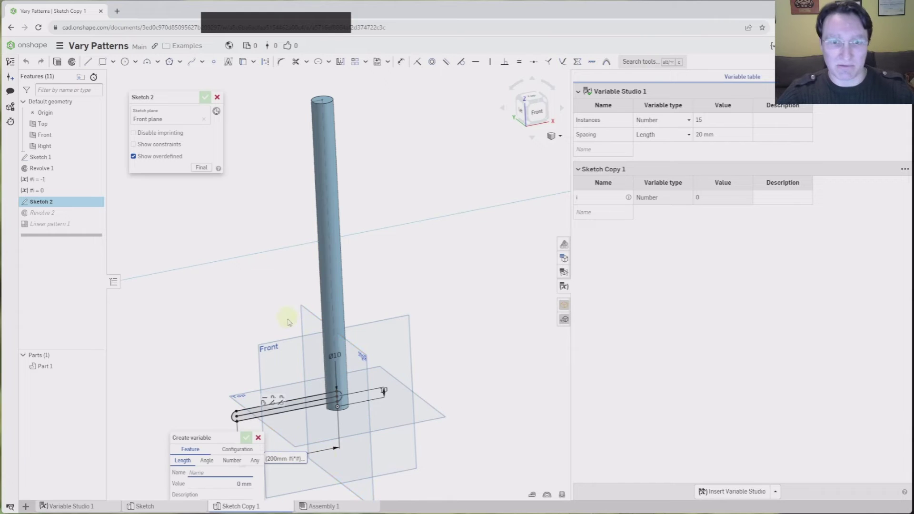
{"action": "left_click", "coordinate": [221, 474]}
{"action": "type", "text": "Increment"}
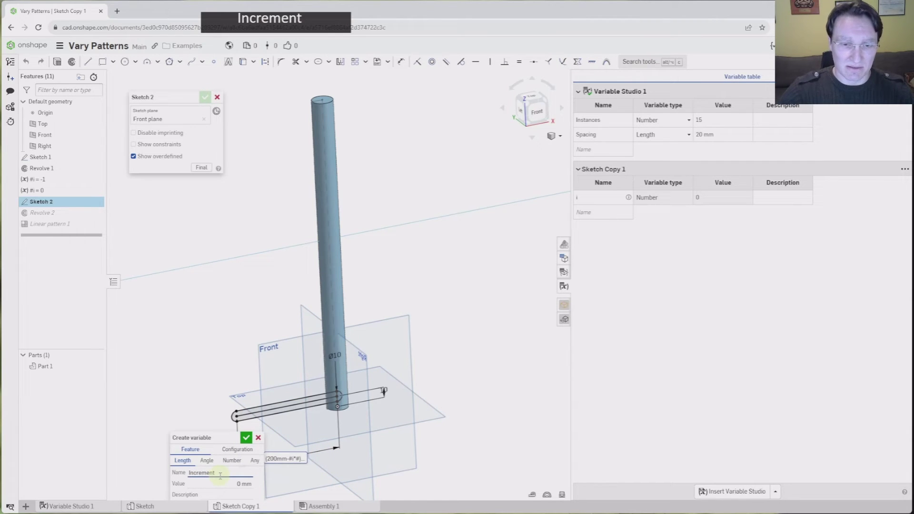
{"action": "key", "text": "Tab"}
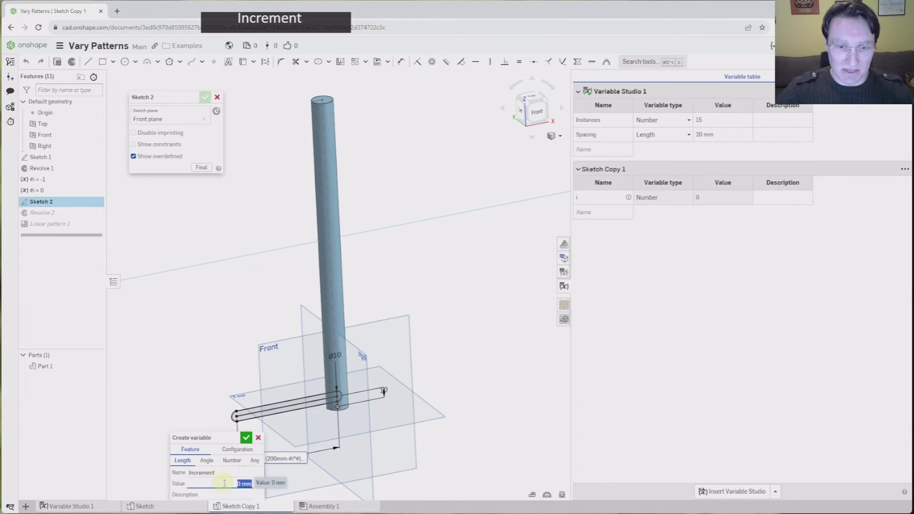
Define the Increment variable's value as (200-100)/(#Instances-1), then accept the variable and the sketch.
{"action": "type", "text": "("}
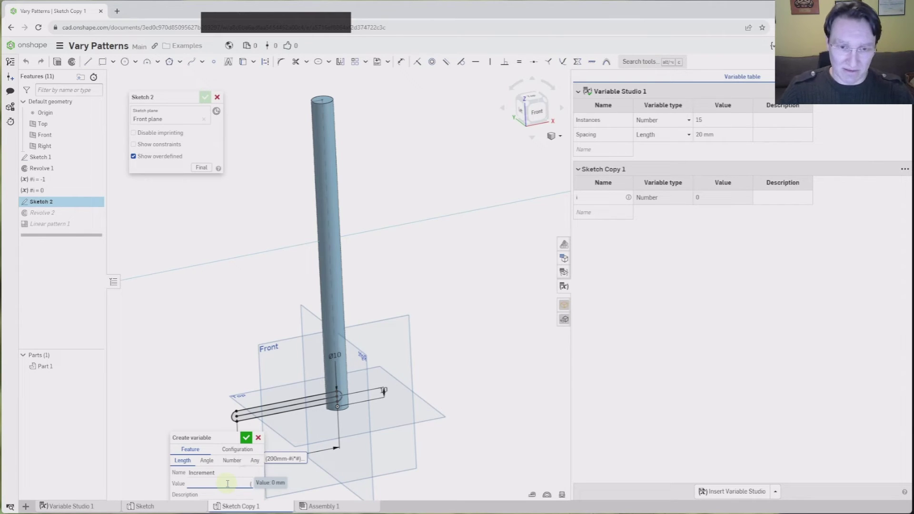
{"action": "type", "text": "200"}
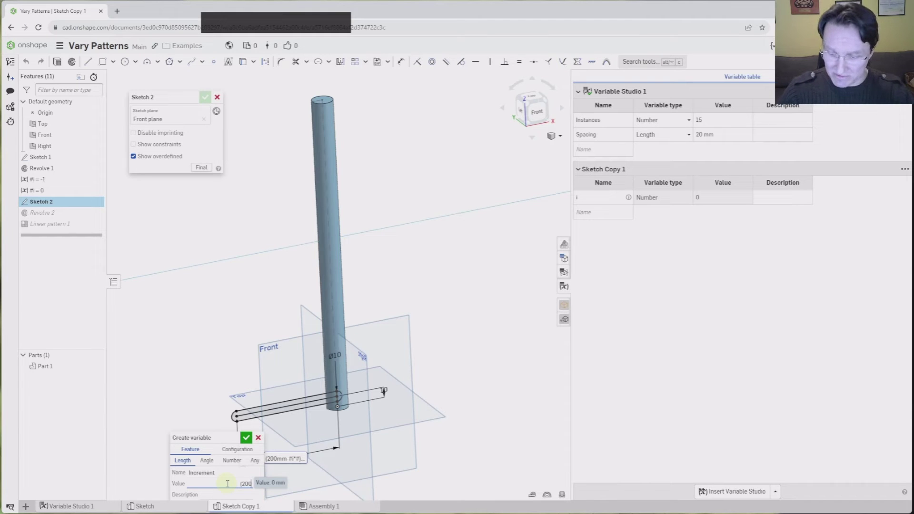
{"action": "type", "text": "-"}
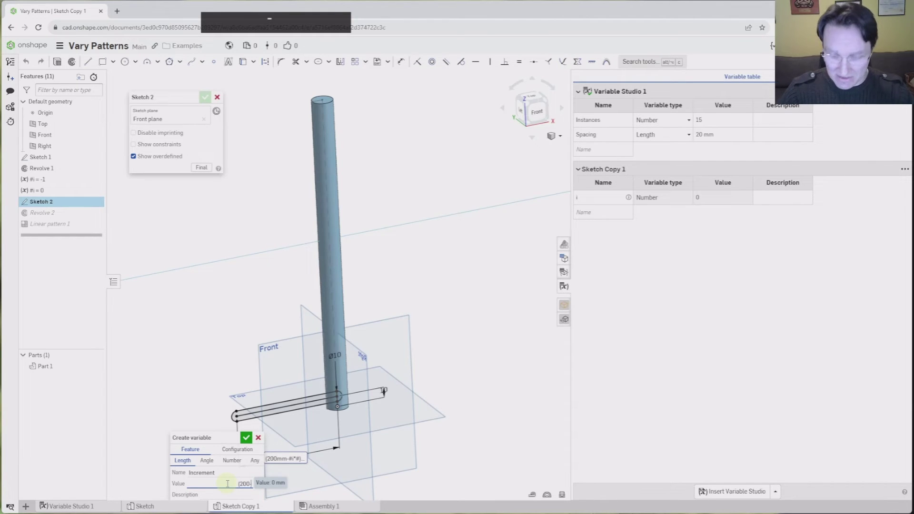
{"action": "type", "text": "100)"}
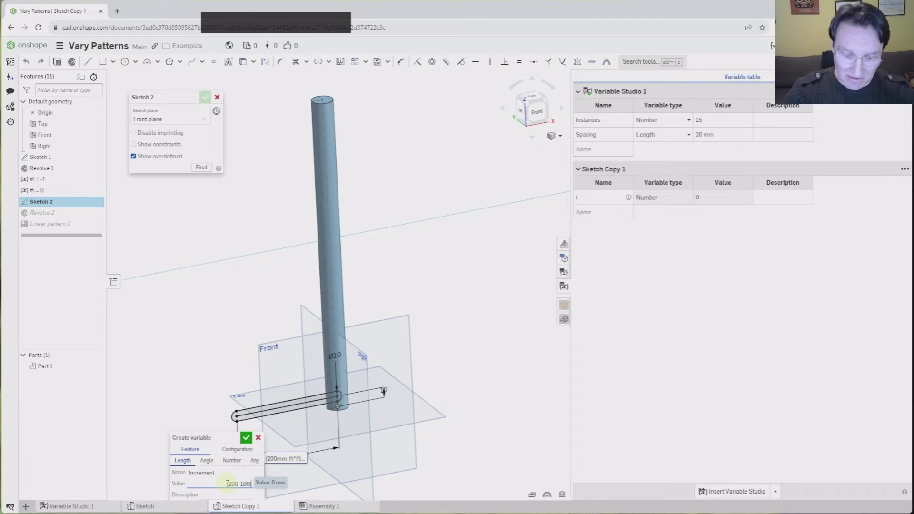
{"action": "type", "text": "/"}
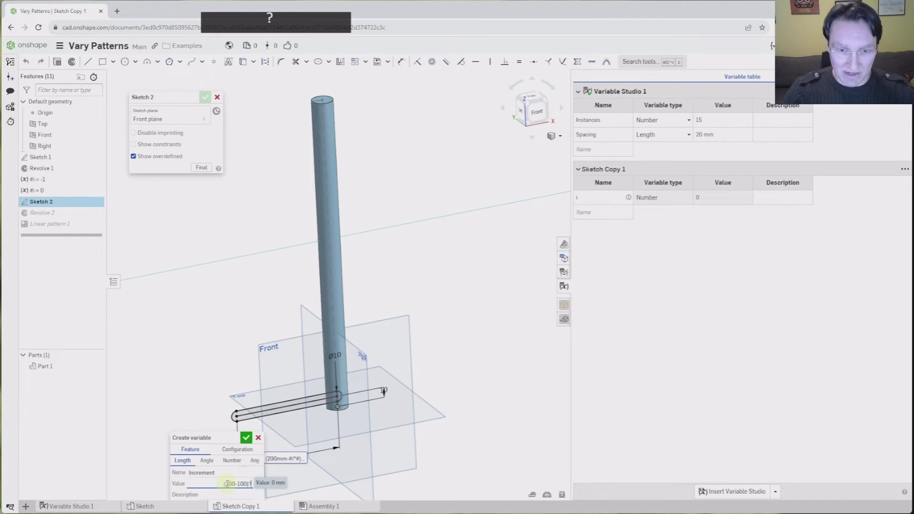
{"action": "key", "text": "BackSpace"}
{"action": "type", "text": "/(ins"}
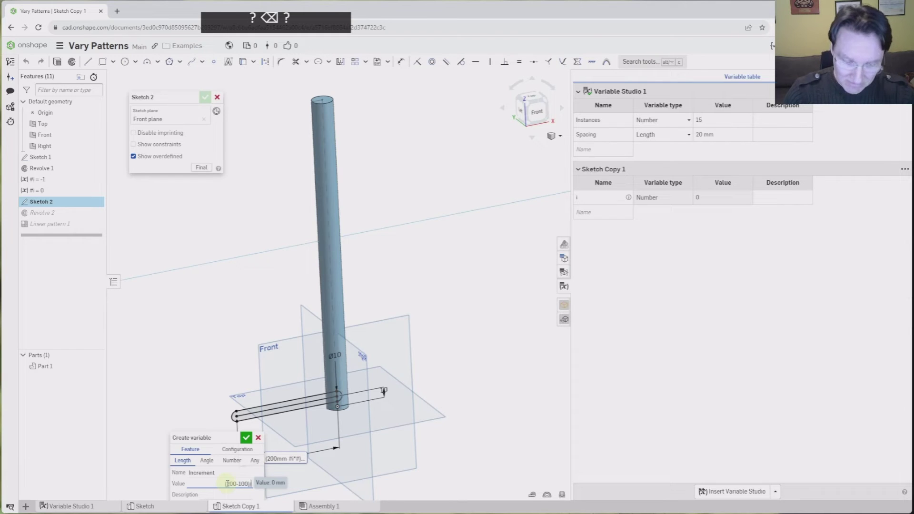
{"action": "key", "text": "Return"}
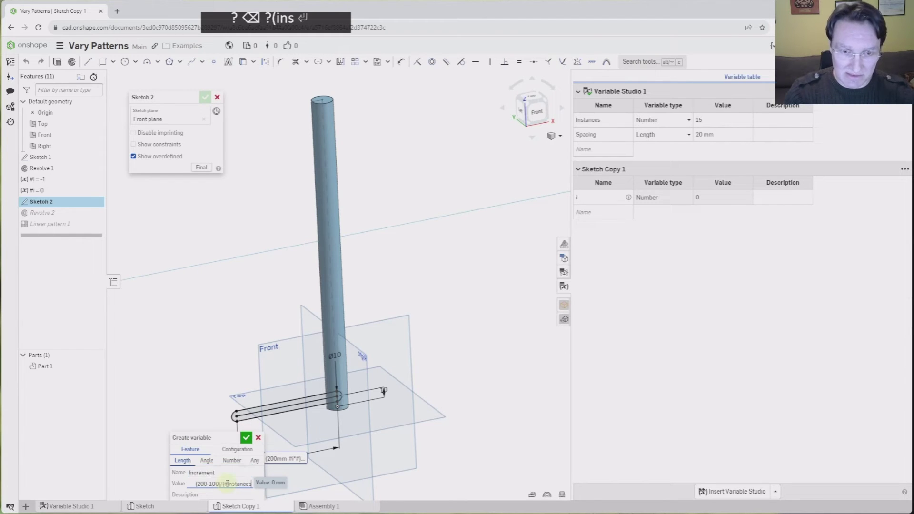
{"action": "type", "text": "-1"}
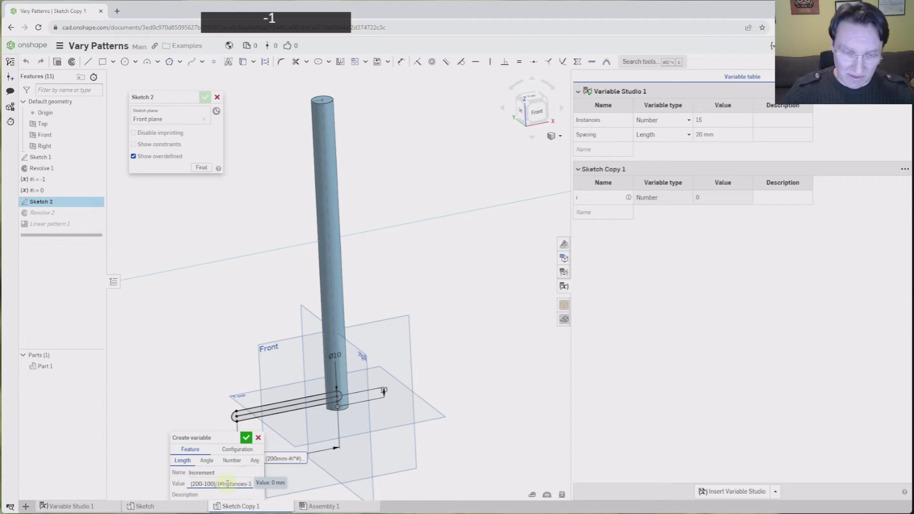
{"action": "type", "text": ")"}
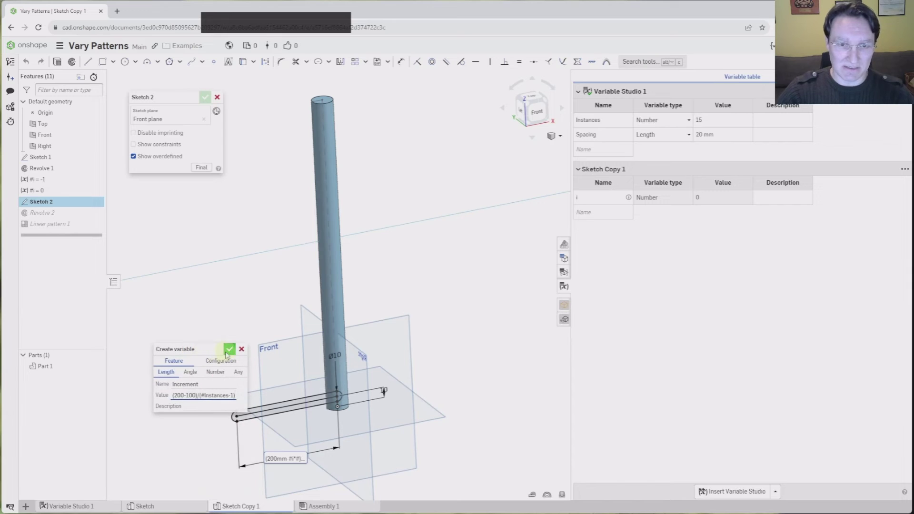
{"action": "left_click", "coordinate": [228, 353]}
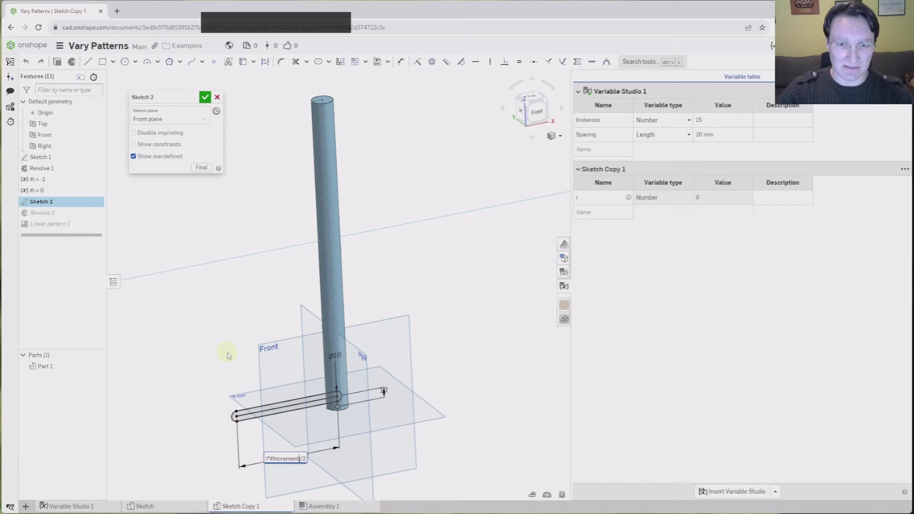
{"action": "left_click", "coordinate": [205, 98]}
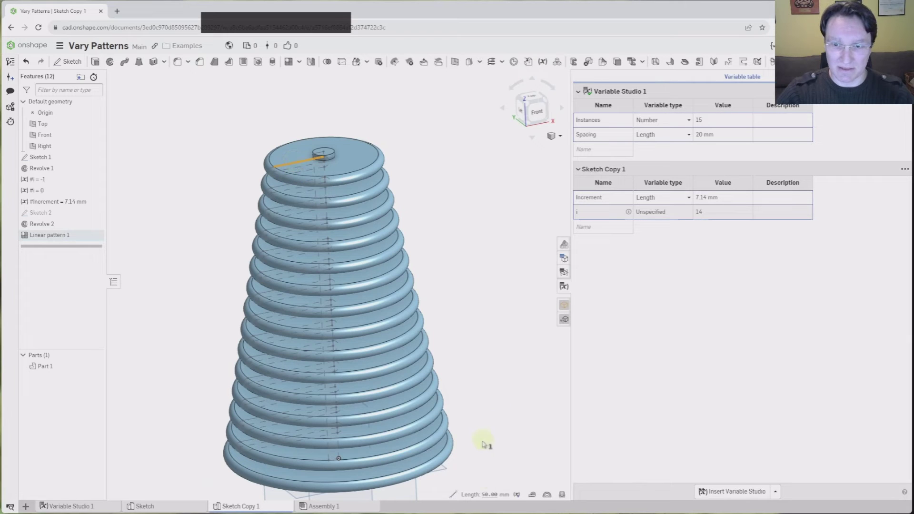
Measure the slot centreline lengths in the lower discs of the pattern and clear the selection.
{"action": "left_click", "coordinate": [247, 439]}
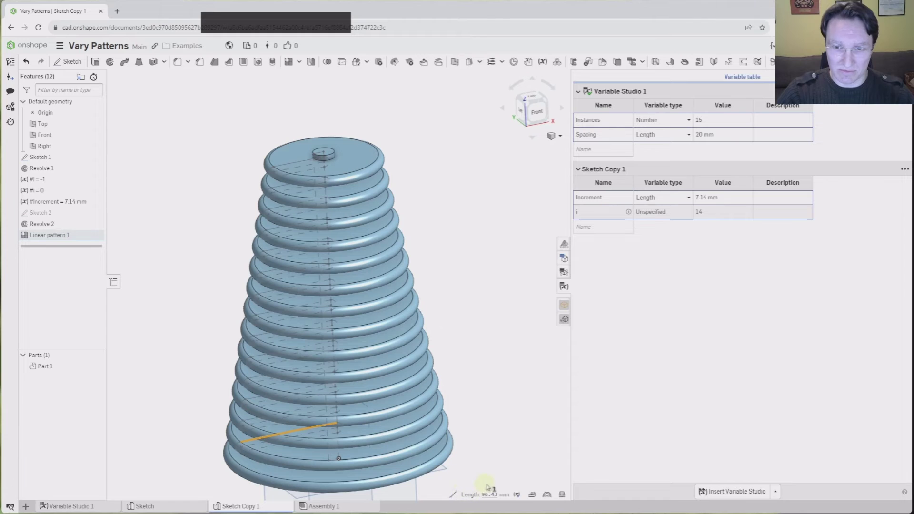
{"action": "middle_click_drag", "start_coordinate": [333, 417], "coordinate": [339, 371]}
{"action": "right_click_drag", "start_coordinate": [211, 390], "coordinate": [208, 385]}
{"action": "key", "text": "space"}
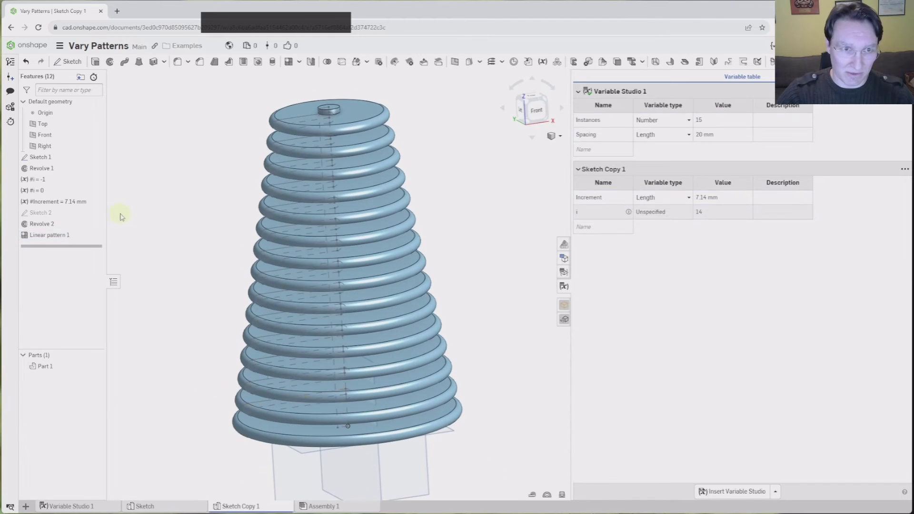
{"action": "scroll", "coordinate": [239, 400], "scroll_direction": "up", "scroll_amount": 5}
{"action": "left_click", "coordinate": [245, 403]}
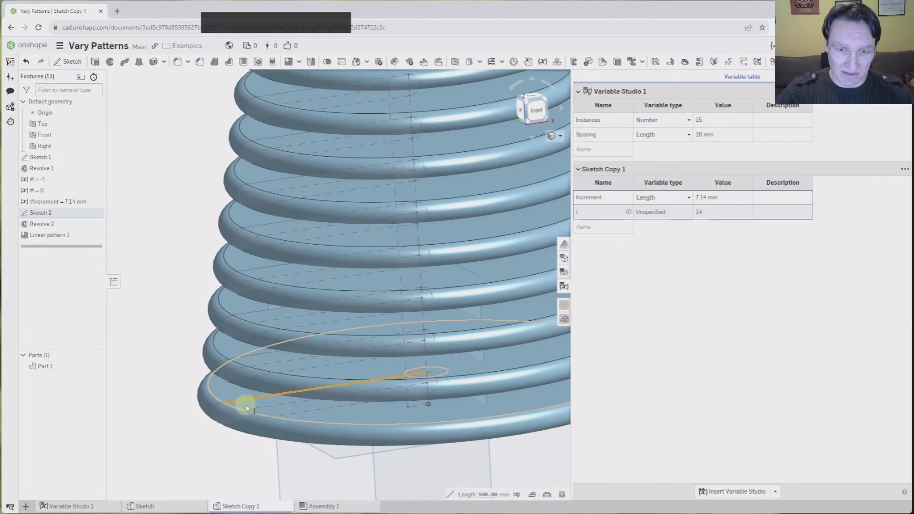
{"action": "scroll", "coordinate": [239, 293], "scroll_direction": "down", "scroll_amount": 5}
{"action": "middle_click_drag", "start_coordinate": [343, 244], "coordinate": [378, 286]}
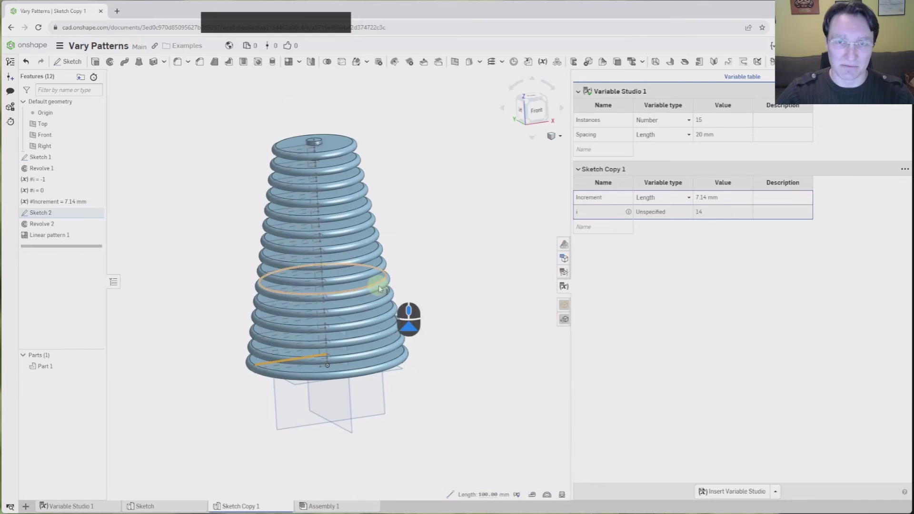
{"action": "mouse_move", "coordinate": [415, 262]}
{"action": "right_mouse_down"}
{"action": "mouse_move", "coordinate": [413, 243]}
{"action": "mouse_move", "coordinate": [411, 262]}
{"action": "right_mouse_up"}
{"action": "left_click", "coordinate": [419, 262]}
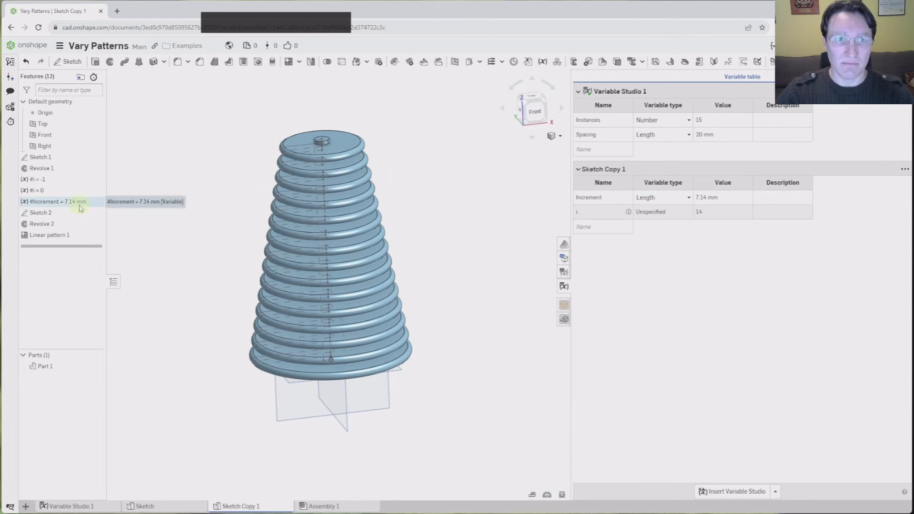
Set the Increment variable's value to (200-600)/(#Instances-1) in the variable table.
{"action": "left_click", "coordinate": [708, 197]}
{"action": "left_click", "coordinate": [707, 198]}
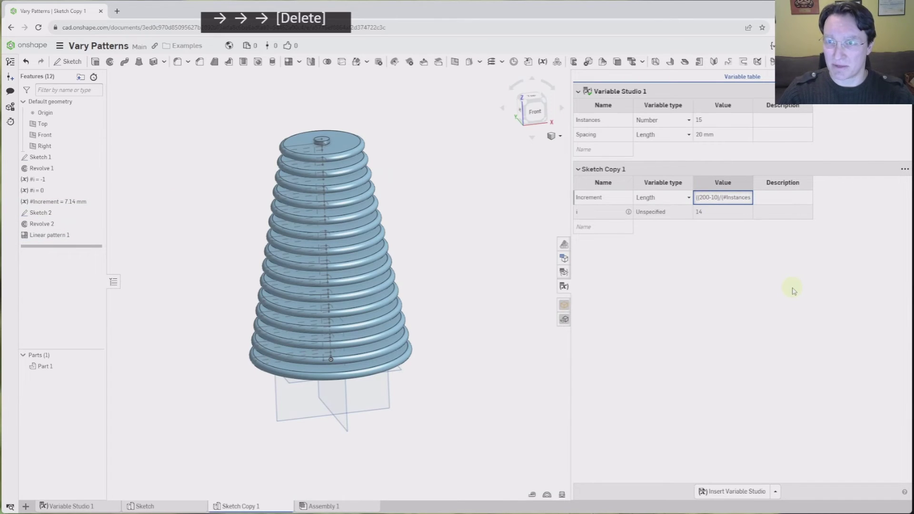
{"action": "type", "text": "60"}
{"action": "key", "text": "Return"}
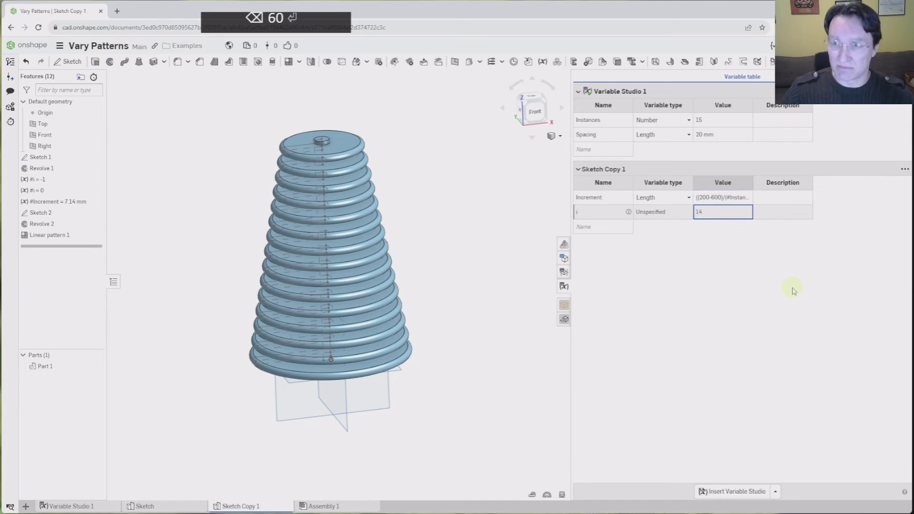
Correct the Increment variable's value to (200-50)/(#Instances-1) in the variable table.
{"action": "left_click", "coordinate": [738, 200]}
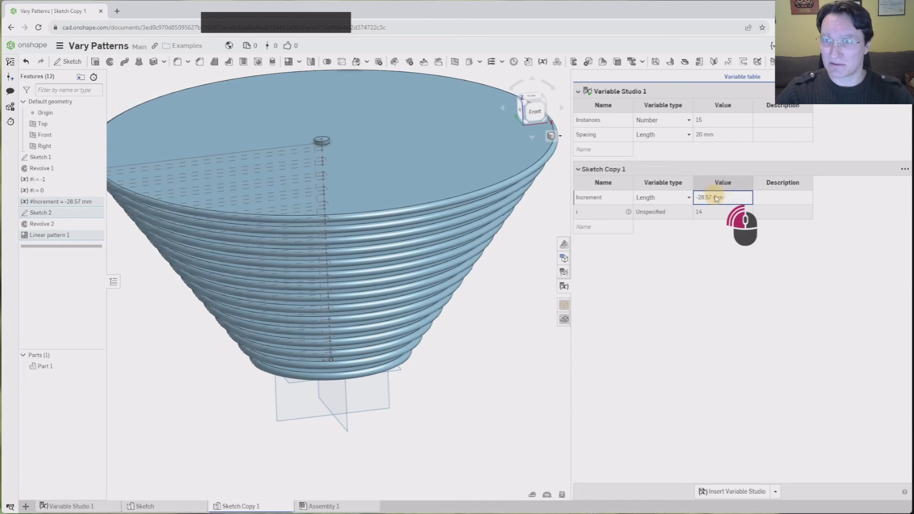
{"action": "left_click", "coordinate": [714, 198]}
{"action": "right_click_drag", "start_coordinate": [381, 305], "coordinate": [592, 253]}
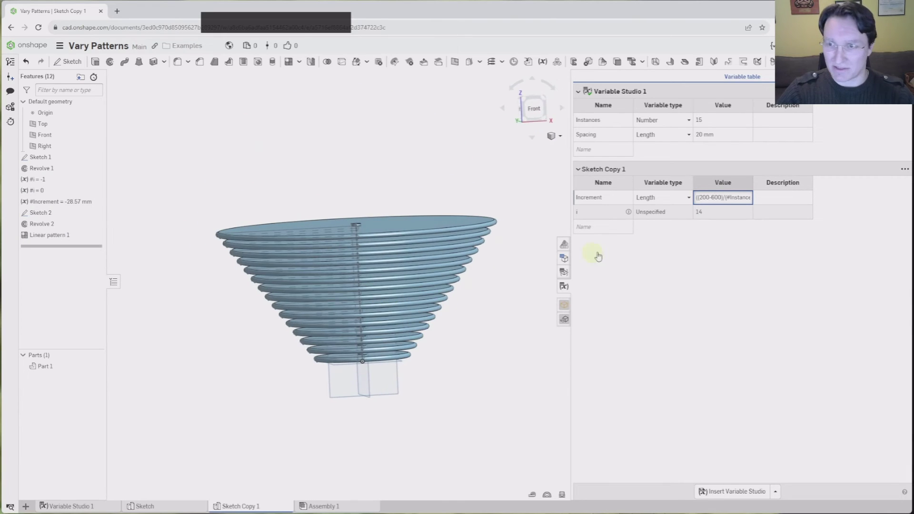
{"action": "left_click", "coordinate": [715, 197]}
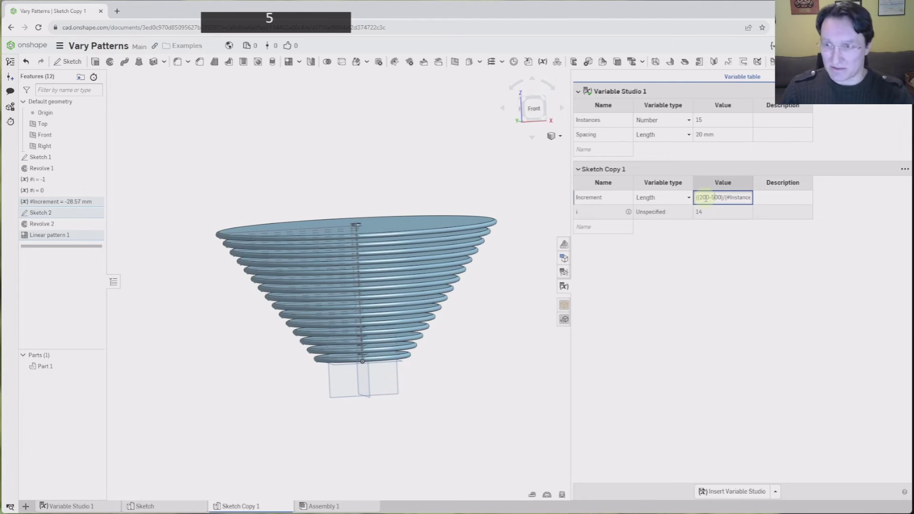
{"action": "type", "text": "5"}
{"action": "key", "text": "Delete"}
{"action": "key", "text": "Return"}
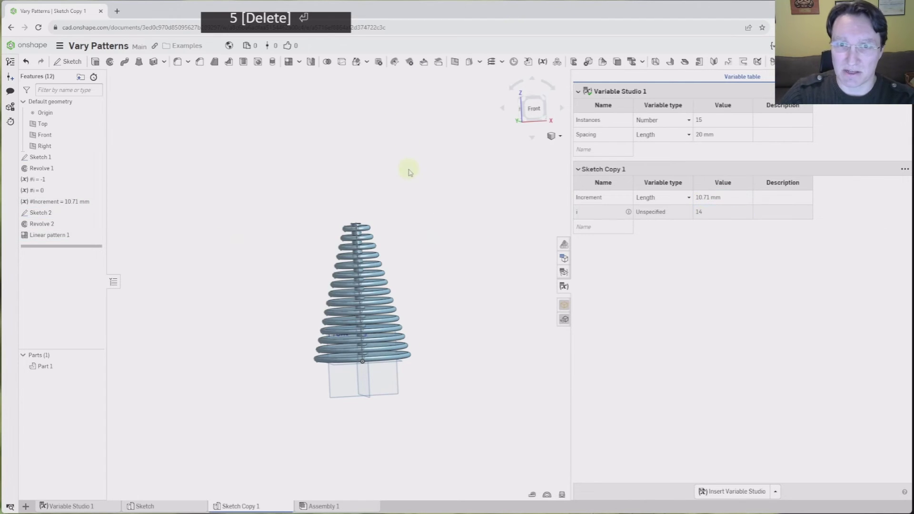
Inspect the tapered disc pattern from several angles, finishing with the front view.
{"action": "right_click_drag", "start_coordinate": [302, 339], "coordinate": [343, 334]}
{"action": "scroll", "coordinate": [247, 332], "scroll_direction": "down", "scroll_amount": 3}
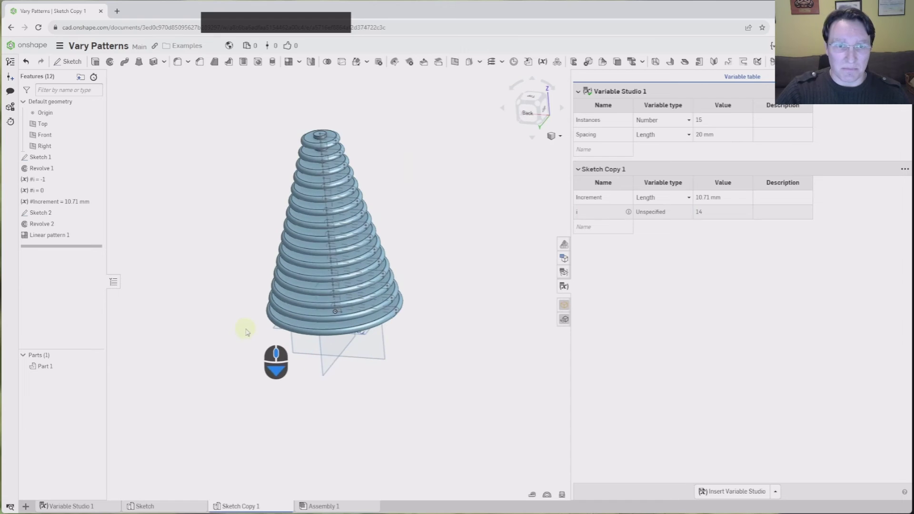
{"action": "middle_click_drag", "start_coordinate": [246, 329], "coordinate": [239, 360]}
{"action": "right_click_drag", "start_coordinate": [213, 322], "coordinate": [223, 302]}
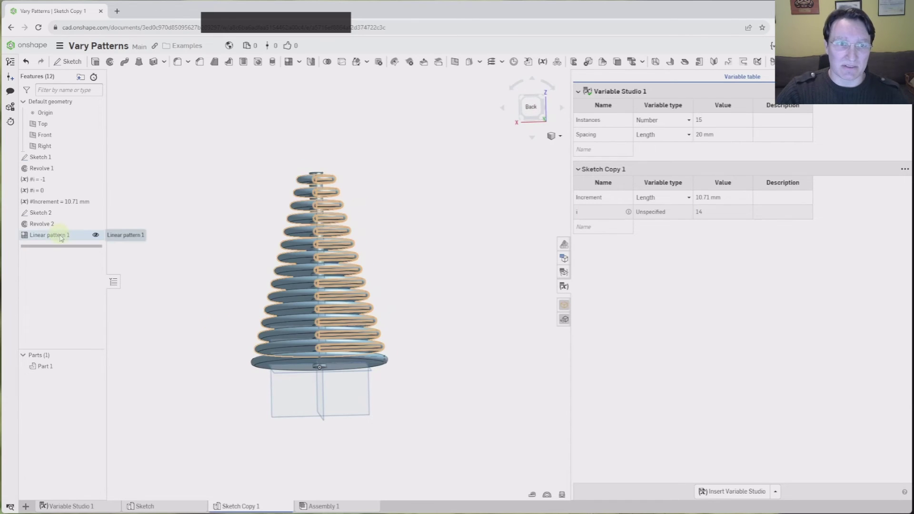
{"action": "right_click_drag", "start_coordinate": [478, 195], "coordinate": [530, 174]}
{"action": "left_click", "coordinate": [540, 110]}
{"action": "scroll", "coordinate": [400, 290], "scroll_direction": "down", "scroll_amount": 3}
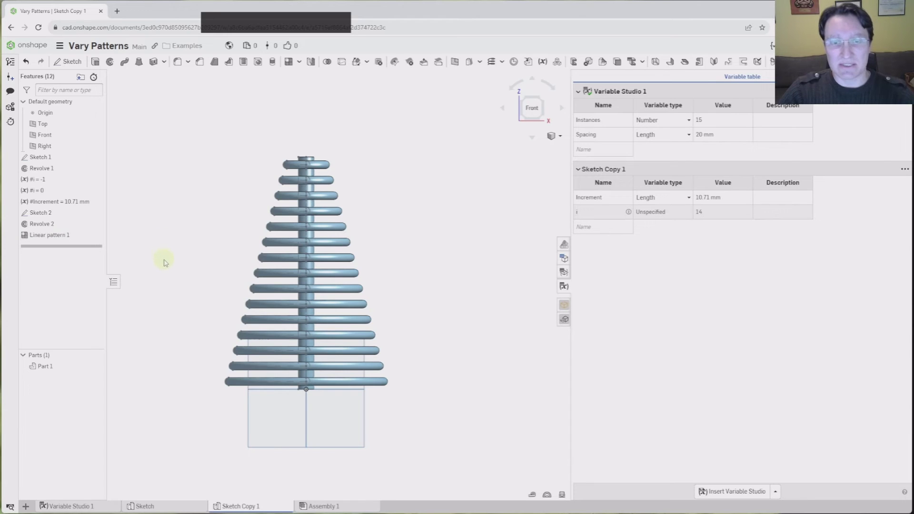
Edit Sketch 2 and set the slot's vertical offset from the origin to #Spacing*#i.
{"action": "right_click_drag", "start_coordinate": [165, 263], "coordinate": [185, 258]}
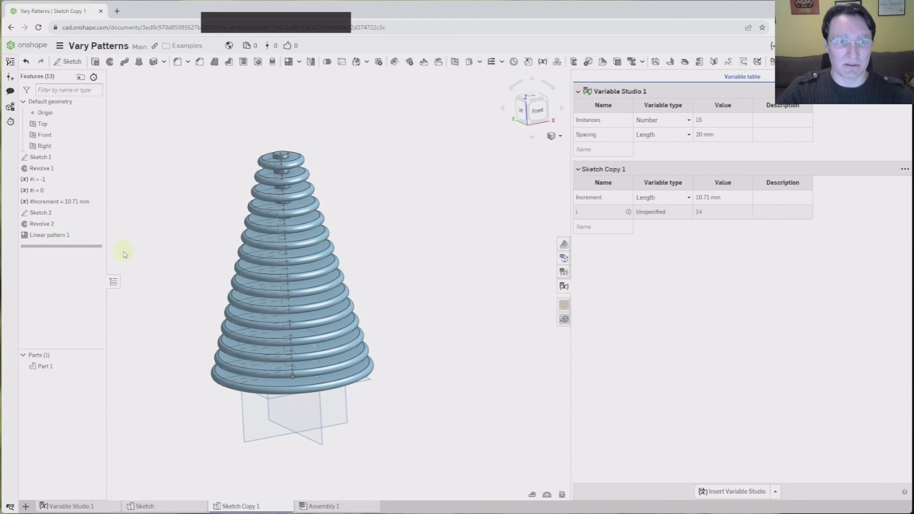
{"action": "left_click_drag", "start_coordinate": [82, 251], "coordinate": [102, 247]}
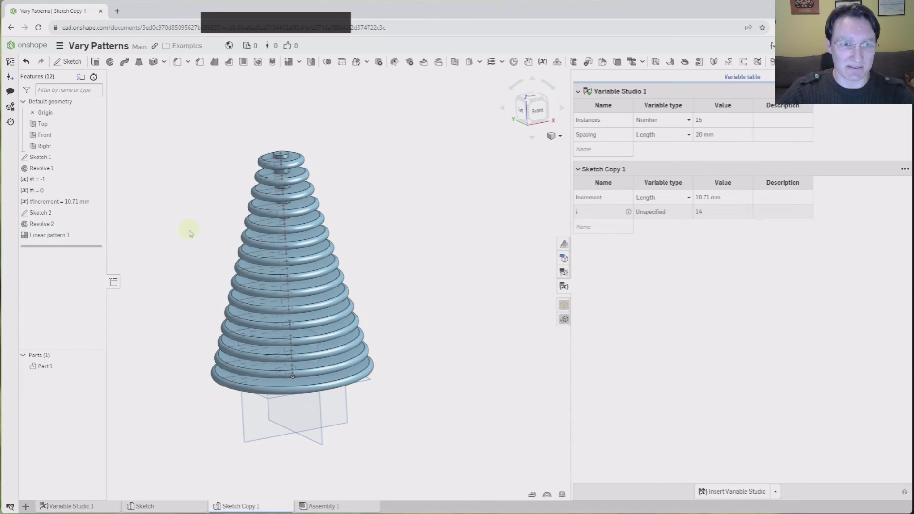
{"action": "double_click", "coordinate": [43, 213]}
{"action": "scroll", "coordinate": [295, 376], "scroll_direction": "up", "scroll_amount": 10}
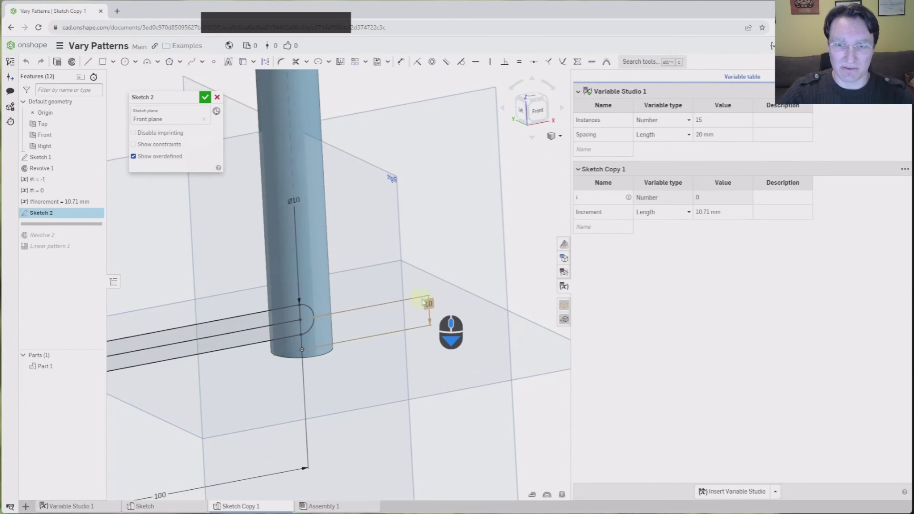
{"action": "double_click", "coordinate": [427, 302]}
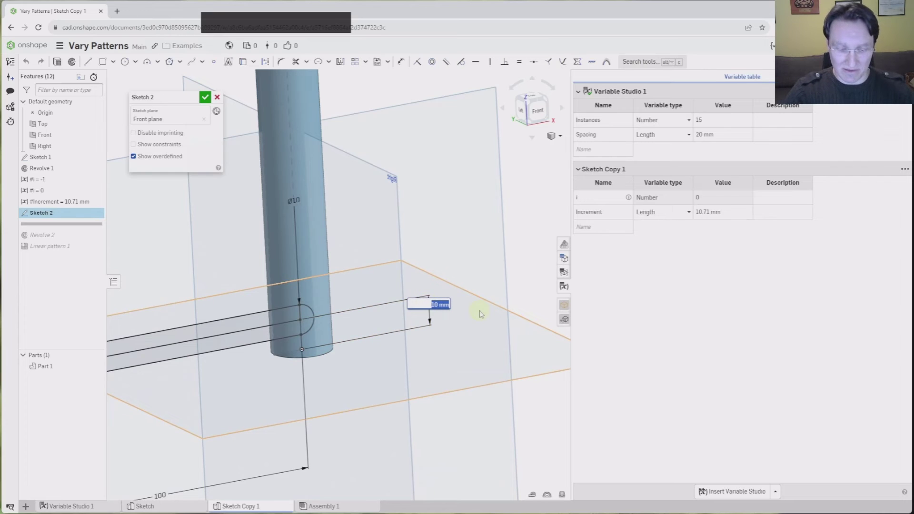
{"action": "type", "text": "sp"}
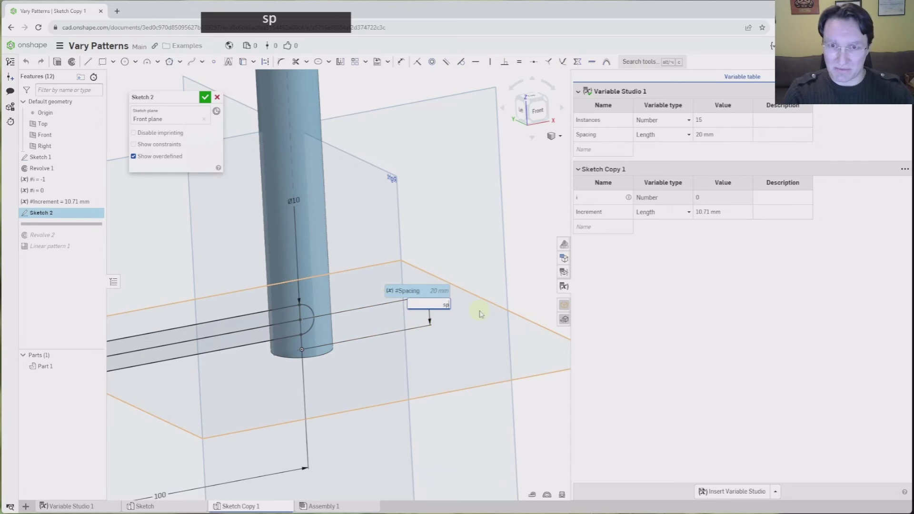
{"action": "key", "text": "Return"}
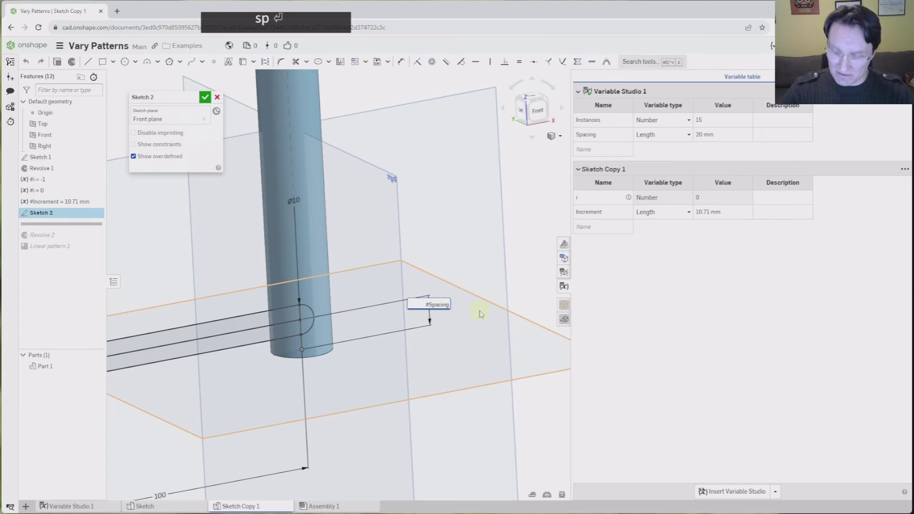
{"action": "type", "text": "*i"}
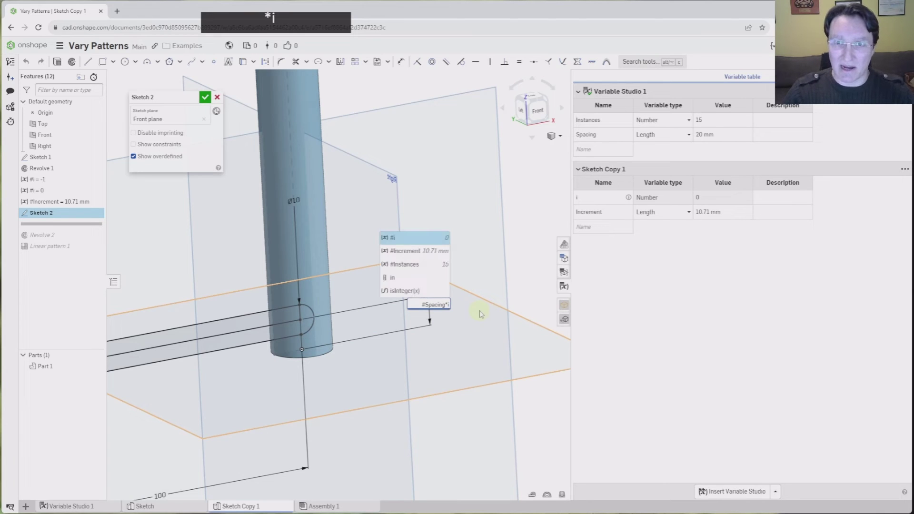
{"action": "key", "text": "Return"}
{"action": "key", "text": "Return"}
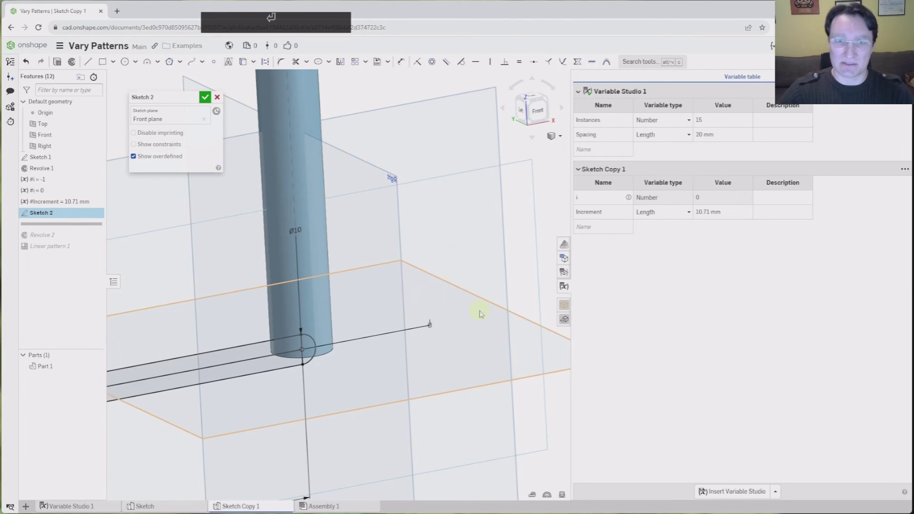
{"action": "left_click", "coordinate": [205, 97]}
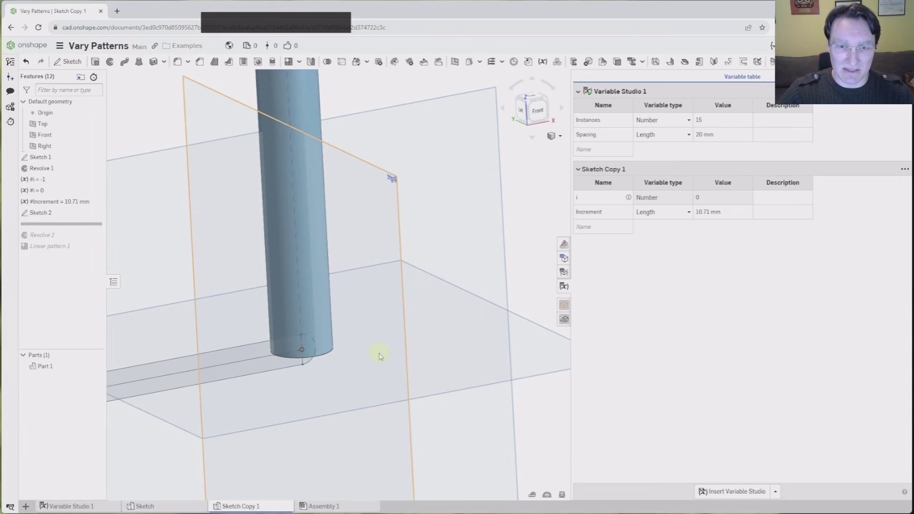
Roll the feature history forward past Revolve 2 and Linear pattern 1 to rebuild the disc stack.
{"action": "scroll", "coordinate": [379, 356], "scroll_direction": "down", "scroll_amount": 5}
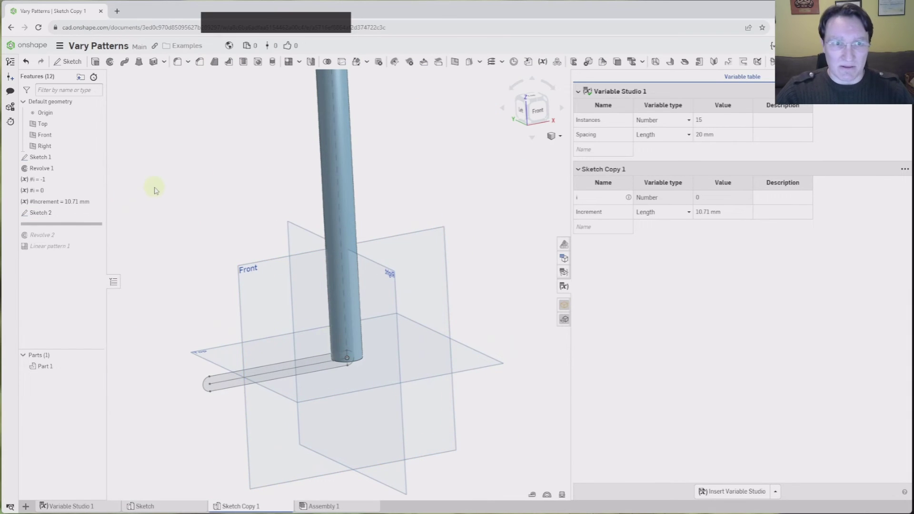
{"action": "left_click_drag", "start_coordinate": [98, 229], "coordinate": [94, 236]}
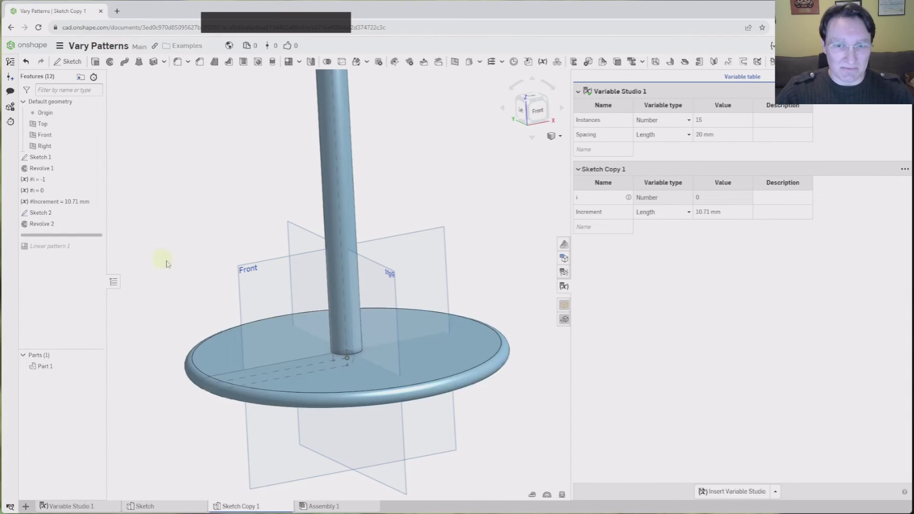
{"action": "right_click_drag", "start_coordinate": [209, 283], "coordinate": [174, 245]}
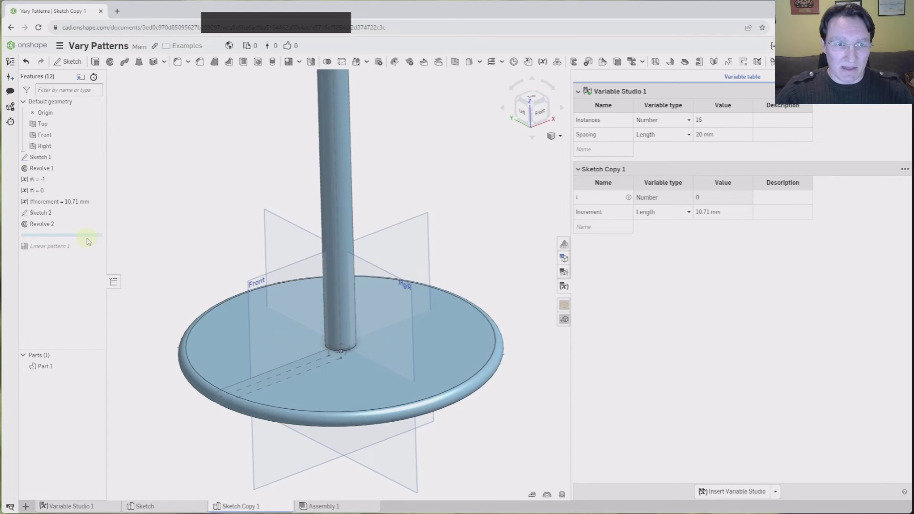
{"action": "left_click_drag", "start_coordinate": [84, 236], "coordinate": [83, 253]}
{"action": "scroll", "coordinate": [371, 368], "scroll_direction": "down", "scroll_amount": 5}
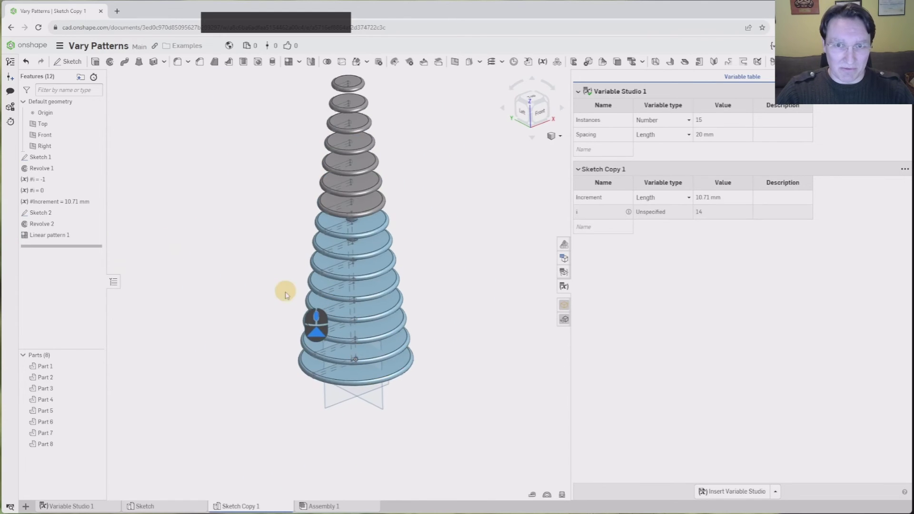
{"action": "right_click_drag", "start_coordinate": [285, 291], "coordinate": [258, 312]}
Edit Linear pattern 1 and set its distance to 0 mm instead of #Spacing.
{"action": "double_click", "coordinate": [48, 235]}
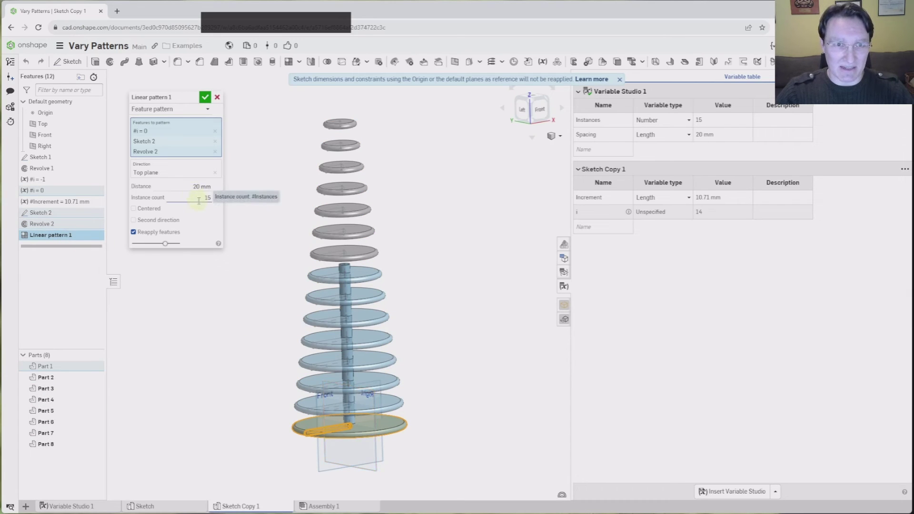
{"action": "left_click", "coordinate": [195, 186]}
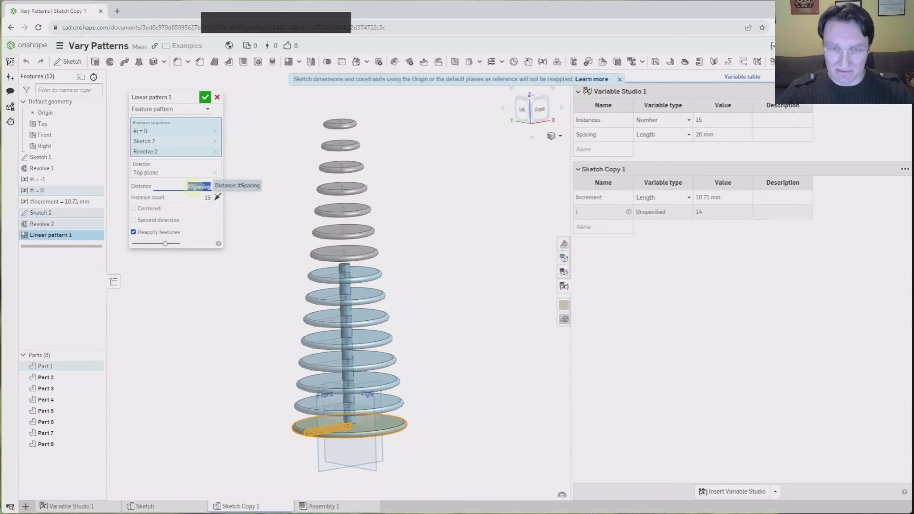
{"action": "left_click", "coordinate": [193, 186]}
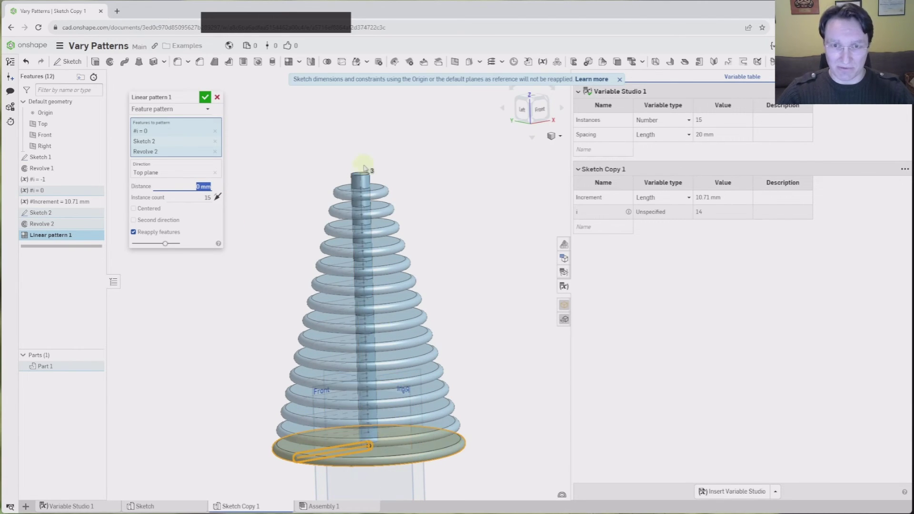
{"action": "right_click_drag", "start_coordinate": [442, 263], "coordinate": [426, 285]}
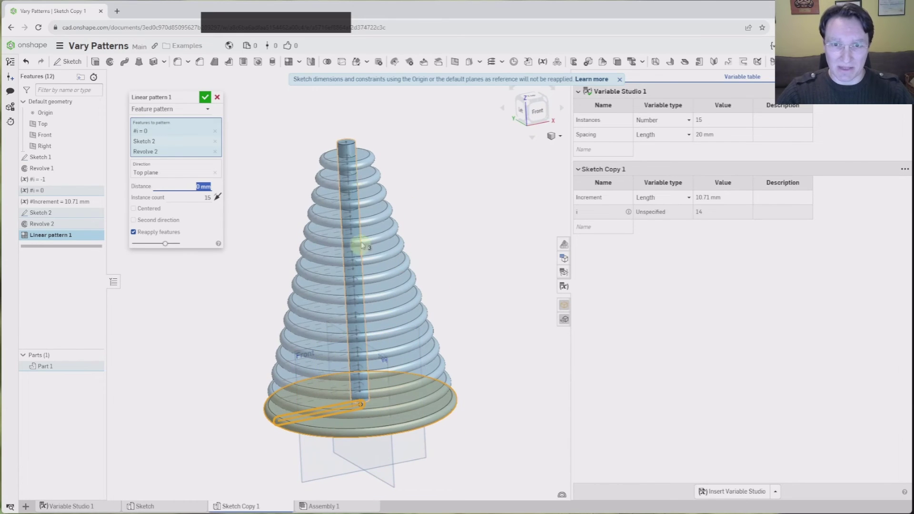
{"action": "left_click", "coordinate": [204, 98]}
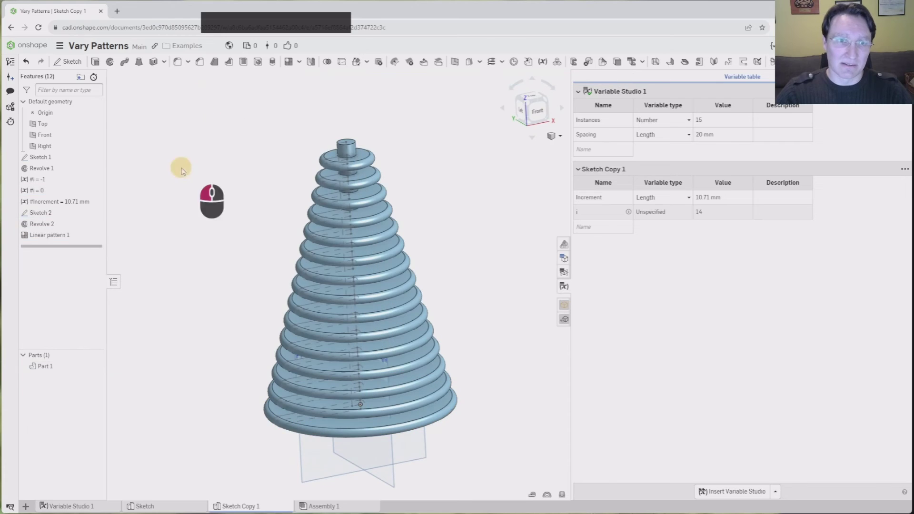
Roll back to before Linear pattern 1 and change Revolve 2 to a one-direction revolve of 30 deg.
{"action": "left_click_drag", "start_coordinate": [85, 247], "coordinate": [115, 235]}
{"action": "double_click", "coordinate": [42, 224]}
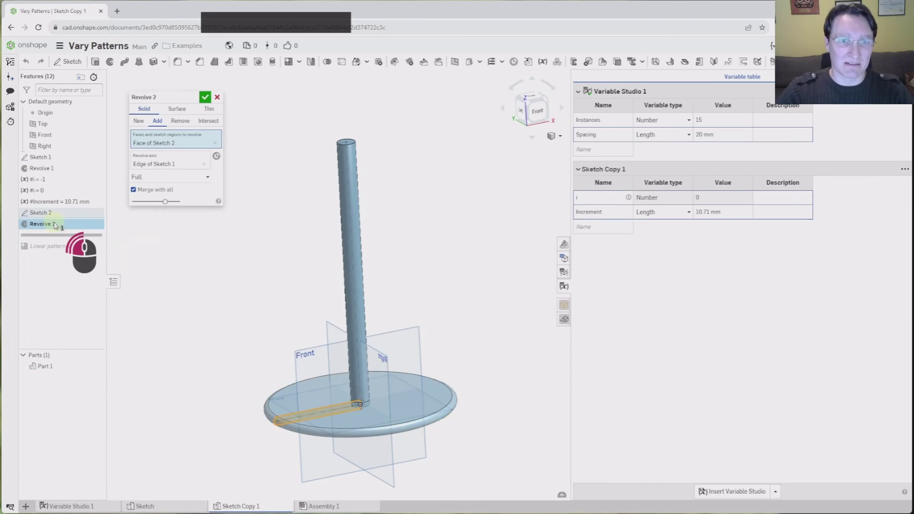
{"action": "left_click", "coordinate": [185, 178]}
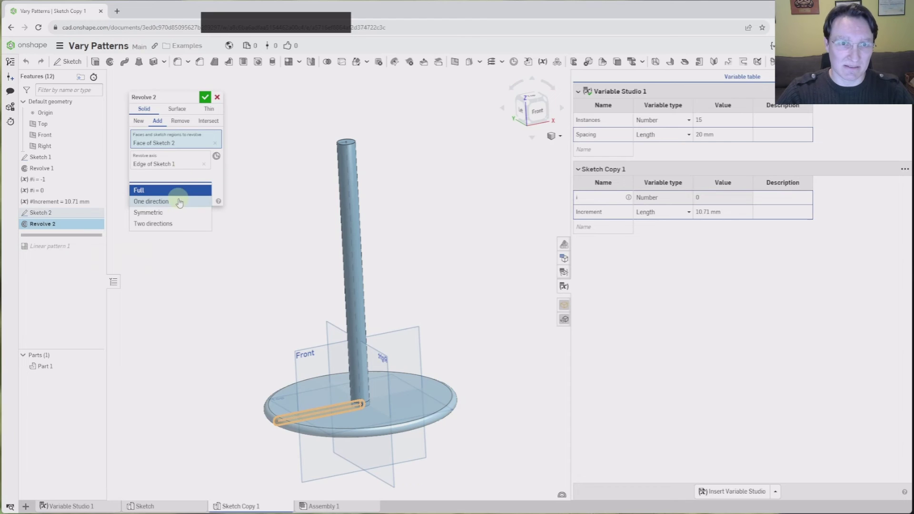
{"action": "left_click", "coordinate": [151, 202]}
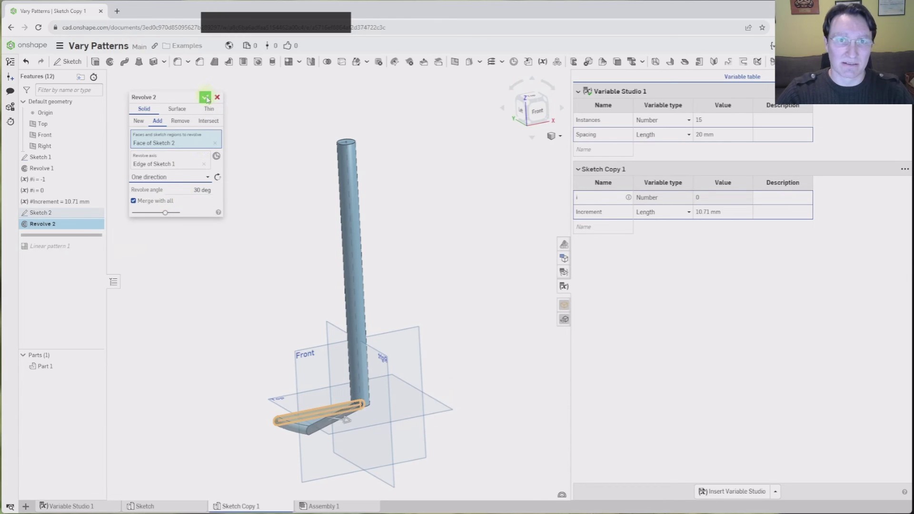
{"action": "left_click", "coordinate": [205, 98]}
Start a circular feature pattern after Revolve 2 with the #i = 0 variable and Sketch 2 as the features to pattern.
{"action": "middle_click_drag", "start_coordinate": [234, 204], "coordinate": [254, 173]}
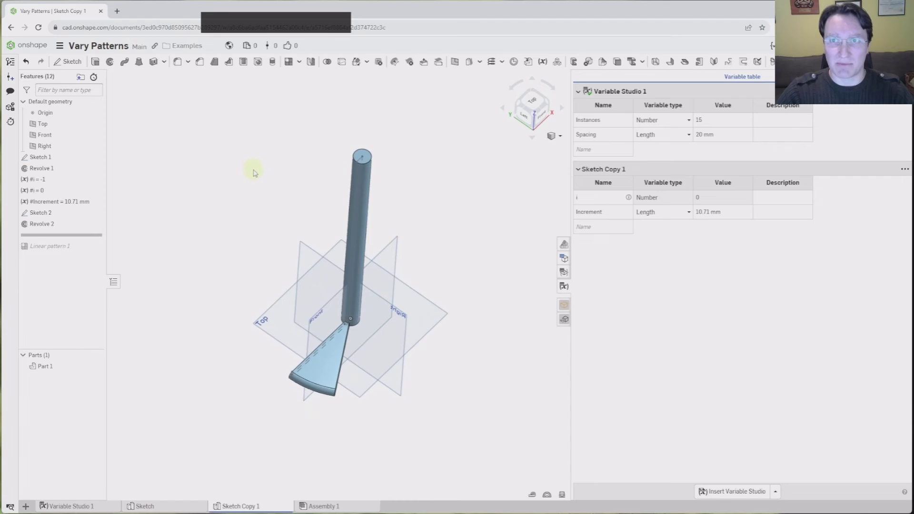
{"action": "left_click", "coordinate": [299, 62]}
{"action": "left_click", "coordinate": [302, 92]}
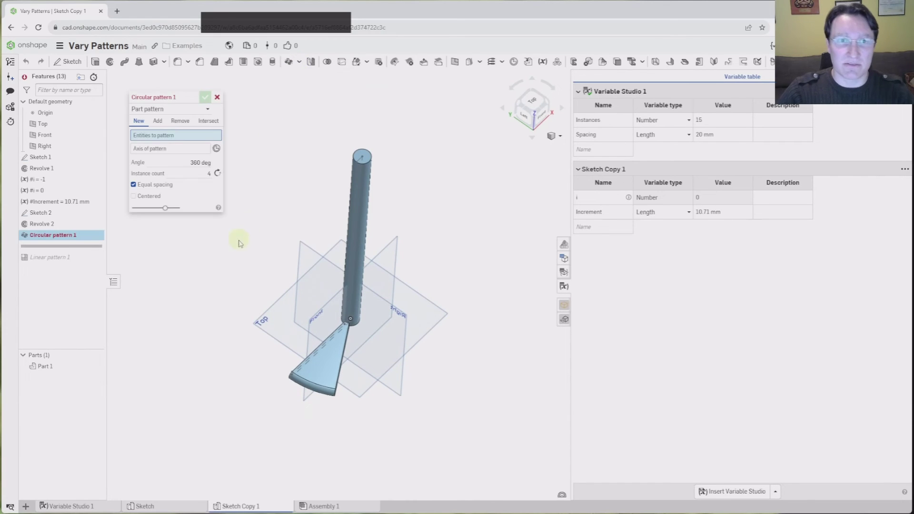
{"action": "left_click", "coordinate": [188, 110]}
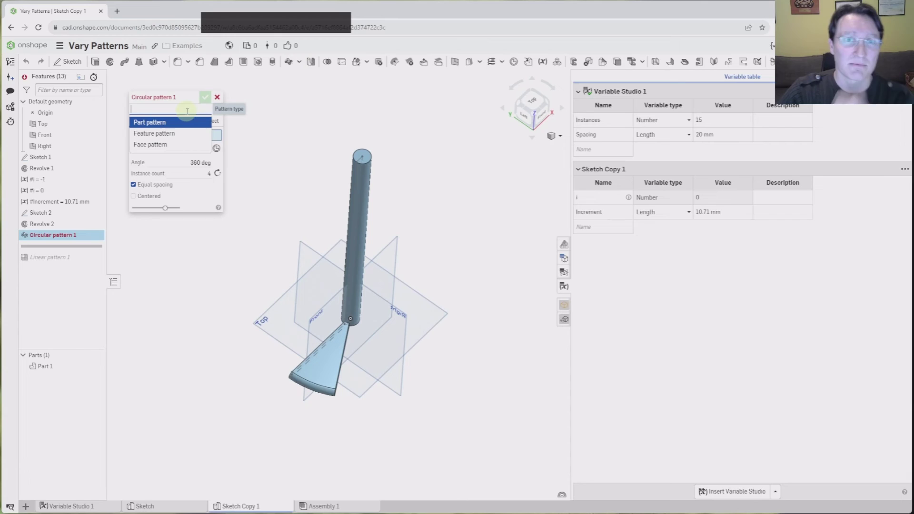
{"action": "left_click", "coordinate": [175, 135]}
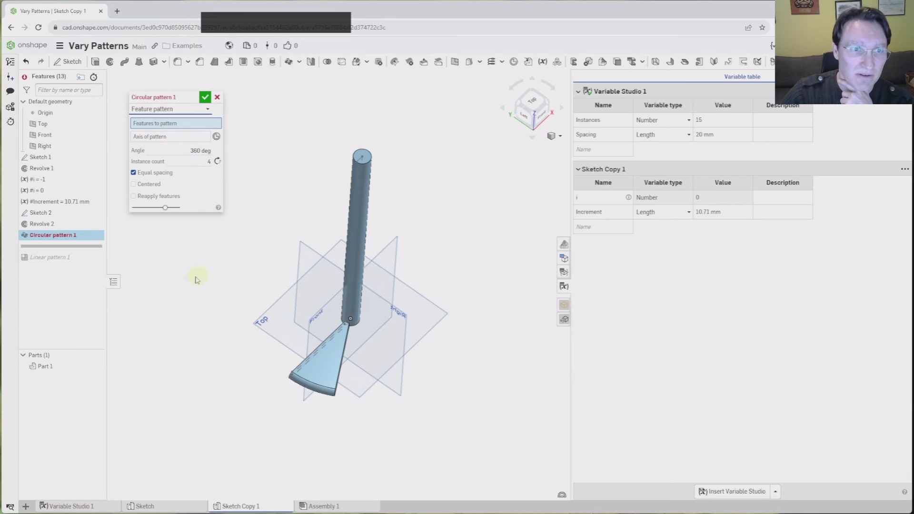
{"action": "left_click", "coordinate": [37, 193]}
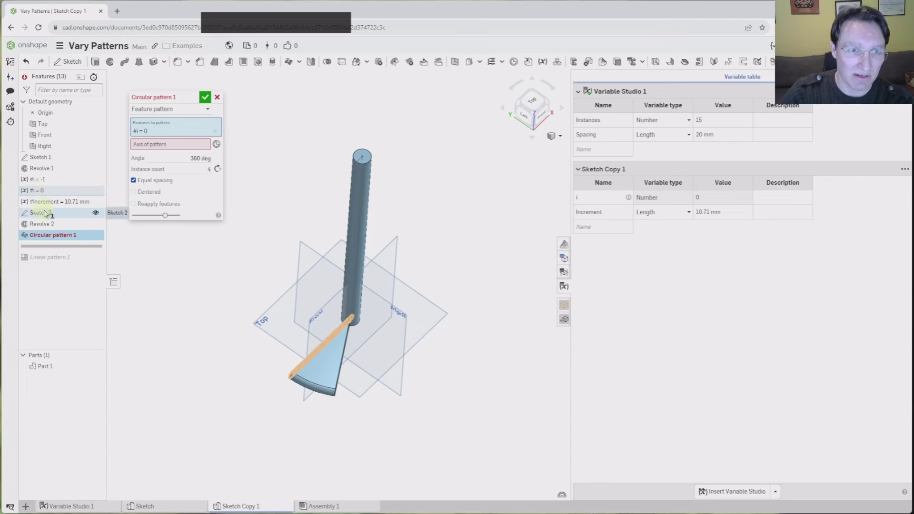
{"action": "left_click", "coordinate": [46, 213]}
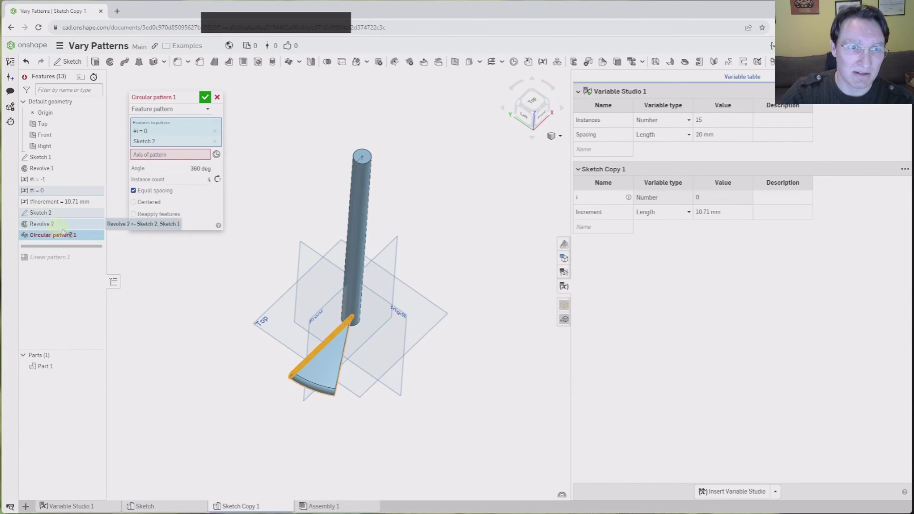
Use the Sketch 1 centreline edge as the circular pattern's axis and enable Reapply features.
{"action": "left_click", "coordinate": [174, 156]}
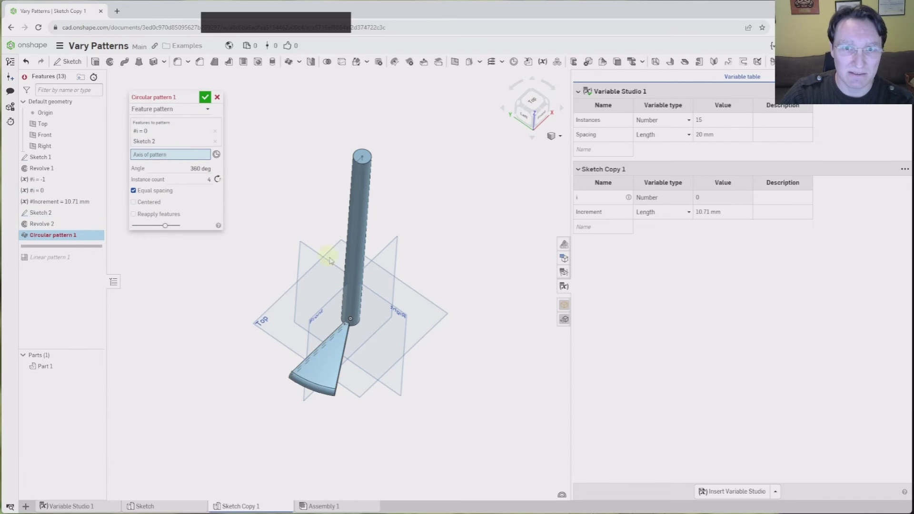
{"action": "scroll", "coordinate": [360, 189], "scroll_direction": "down", "scroll_amount": 3}
{"action": "left_click", "coordinate": [360, 168]}
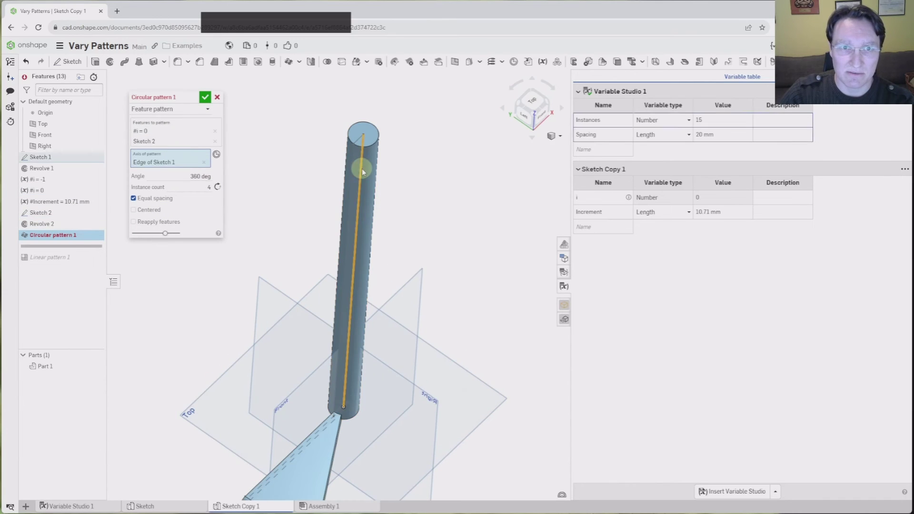
{"action": "scroll", "coordinate": [368, 212], "scroll_direction": "up", "scroll_amount": 4}
{"action": "right_click_drag", "start_coordinate": [390, 261], "coordinate": [381, 239]}
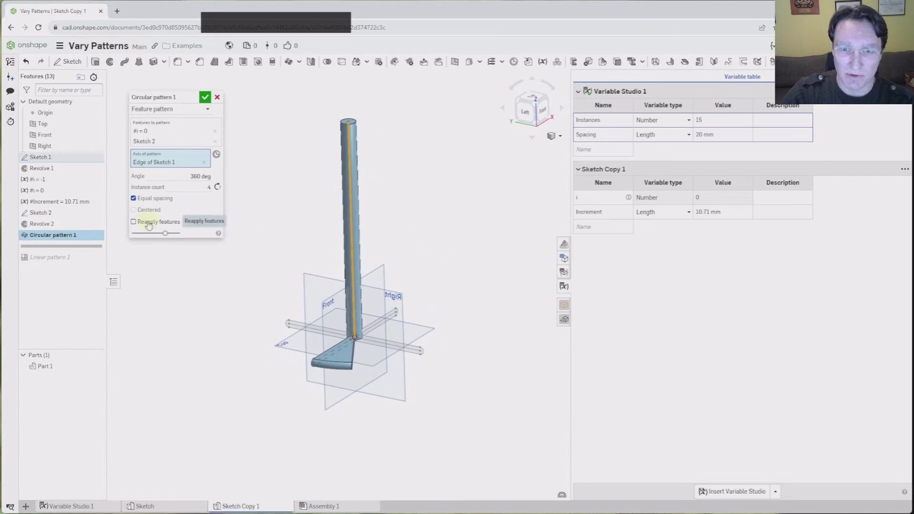
{"action": "right_click_drag", "start_coordinate": [327, 313], "coordinate": [304, 299]}
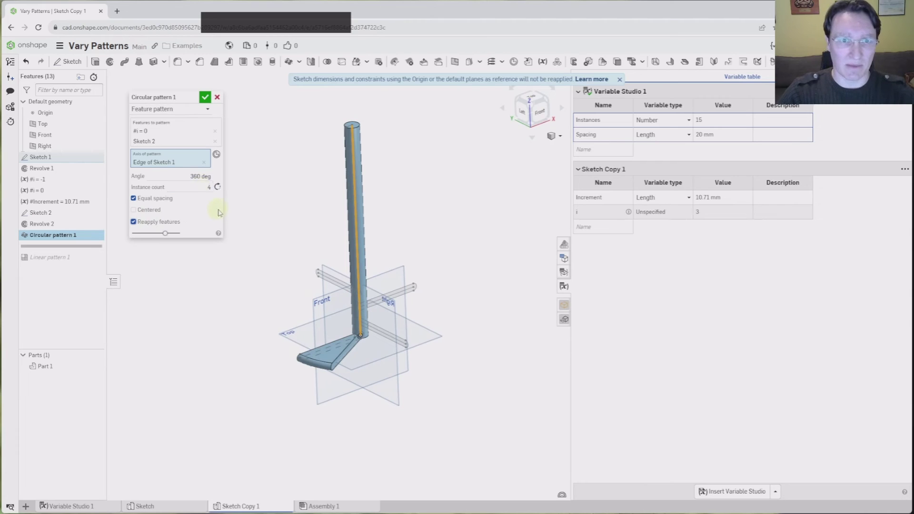
Set the circular pattern's instance count to #Instances and its angle to 180 deg.
{"action": "left_click", "coordinate": [199, 188]}
{"action": "type", "text": "in"}
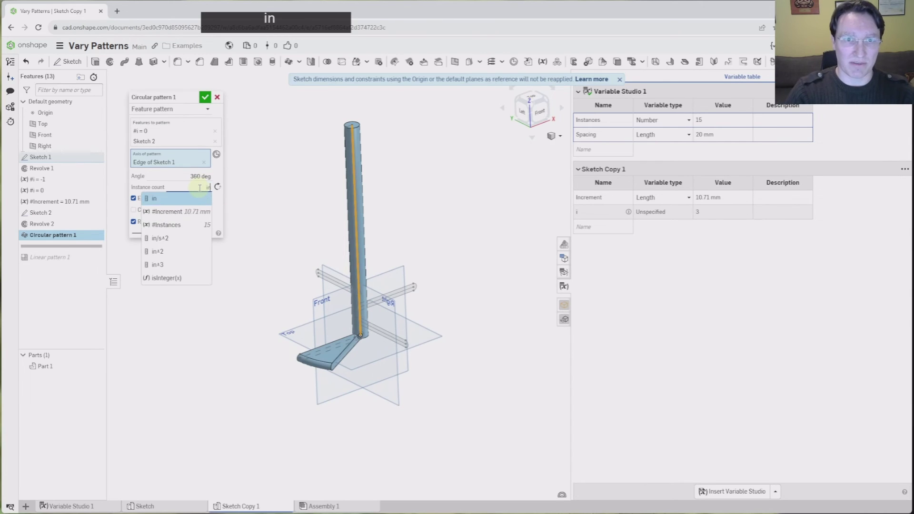
{"action": "key", "text": "Down"}
{"action": "key", "text": "Return"}
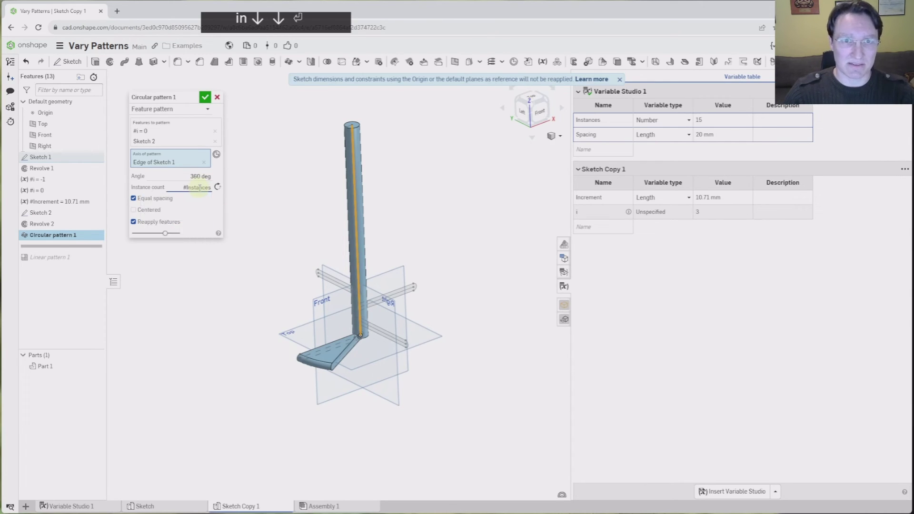
{"action": "left_click", "coordinate": [187, 176]}
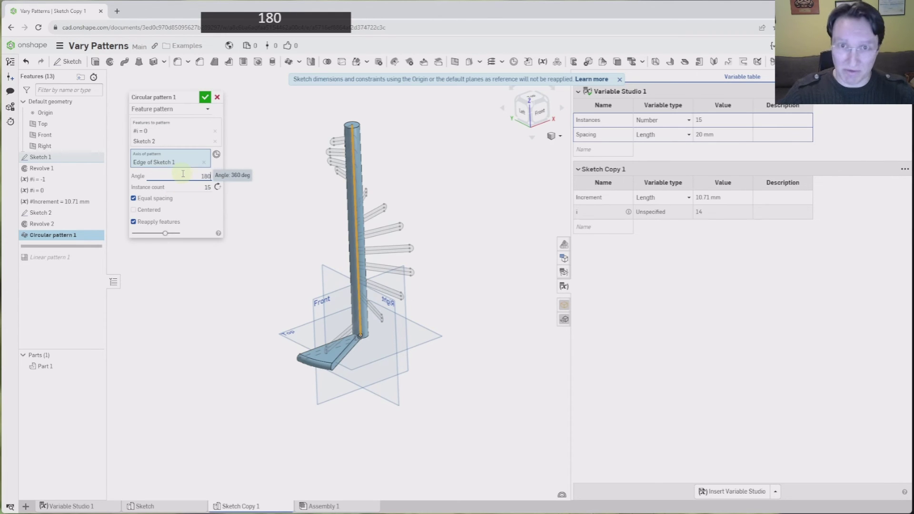
{"action": "mouse_move", "coordinate": [294, 199]}
{"action": "right_mouse_down"}
{"action": "mouse_move", "coordinate": [292, 180]}
{"action": "mouse_move", "coordinate": [235, 218]}
{"action": "mouse_move", "coordinate": [295, 184]}
{"action": "mouse_move", "coordinate": [286, 149]}
{"action": "mouse_move", "coordinate": [289, 182]}
{"action": "right_mouse_up"}
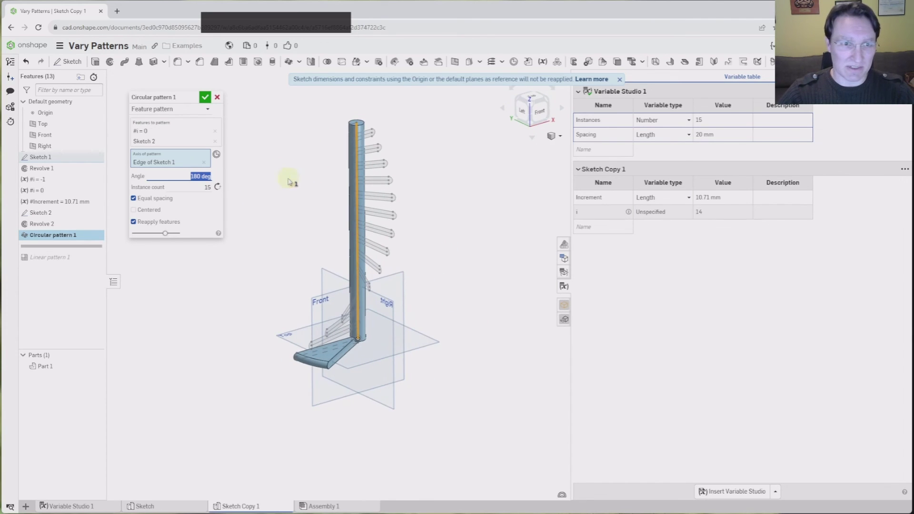
Add Revolve 2 to the circular pattern's features to pattern and complete the feature.
{"action": "left_click", "coordinate": [180, 133]}
{"action": "left_click", "coordinate": [32, 226]}
{"action": "right_click_drag", "start_coordinate": [265, 351], "coordinate": [197, 415]}
{"action": "left_click", "coordinate": [206, 99]}
View the spiral from the top and set the amount subtracted from 200 in the Increment expression to 150.
{"action": "right_click_drag", "start_coordinate": [219, 195], "coordinate": [271, 258]}
{"action": "left_click", "coordinate": [543, 112]}
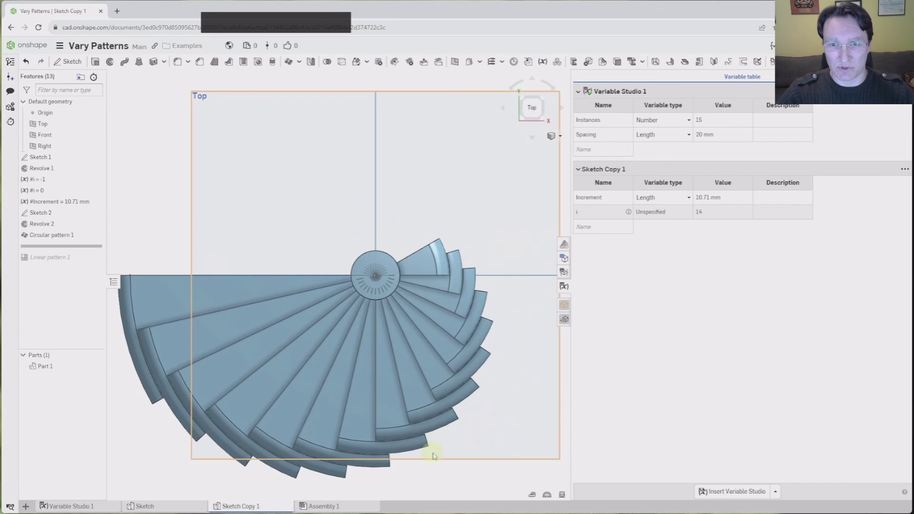
{"action": "scroll", "coordinate": [436, 452], "scroll_direction": "up", "scroll_amount": 5}
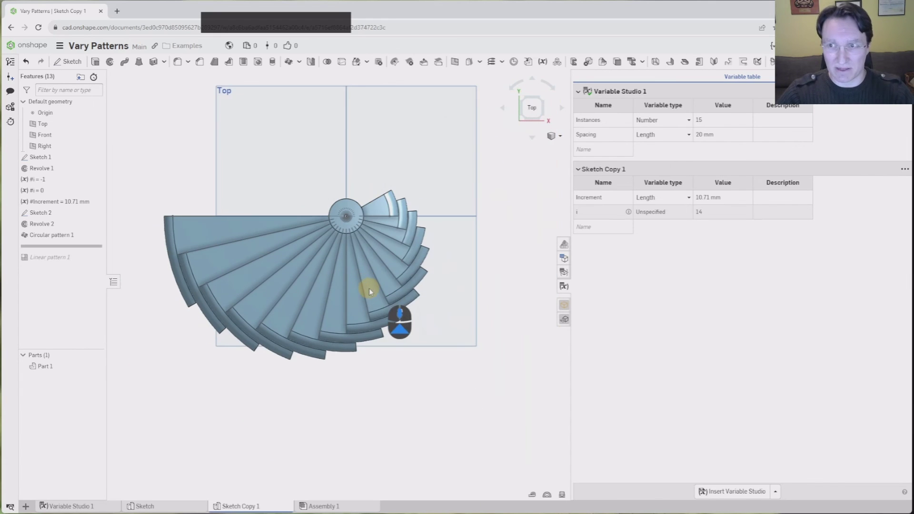
{"action": "double_click", "coordinate": [710, 197]}
{"action": "left_click", "coordinate": [710, 197]}
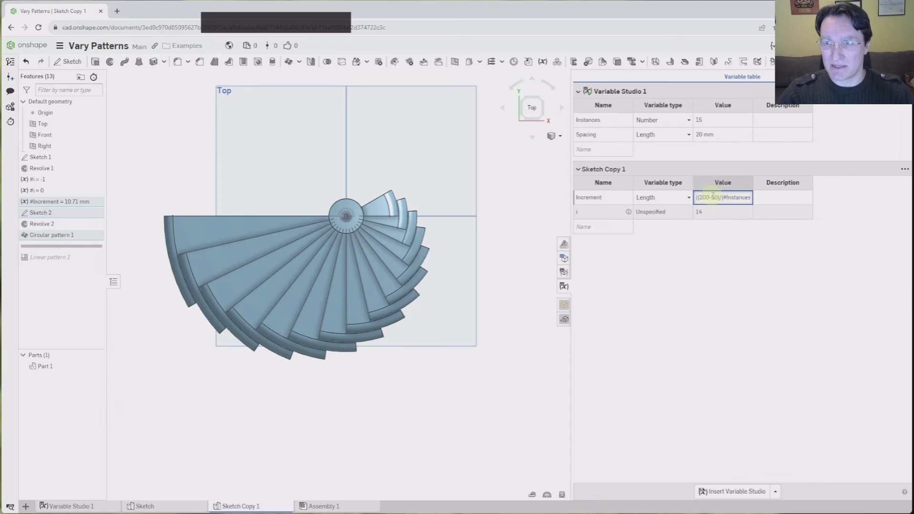
{"action": "left_click", "coordinate": [713, 197]}
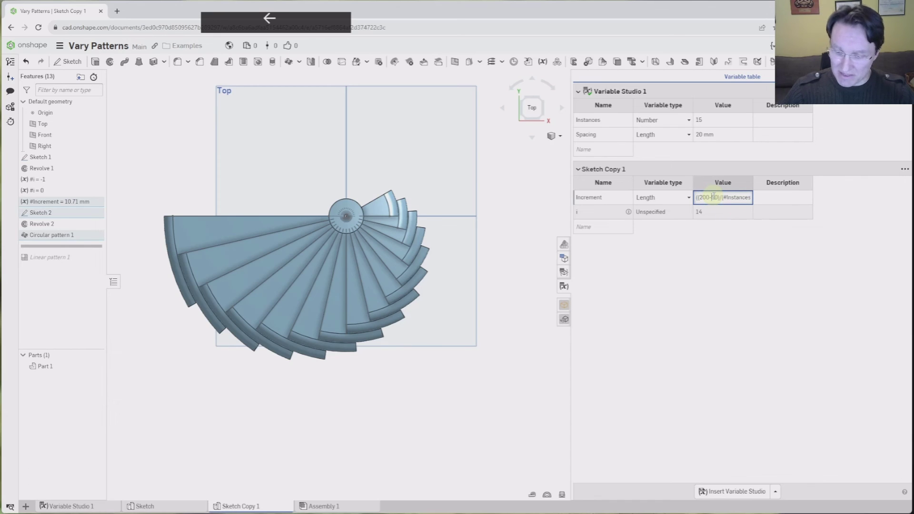
{"action": "type", "text": "1"}
{"action": "key", "text": "Return"}
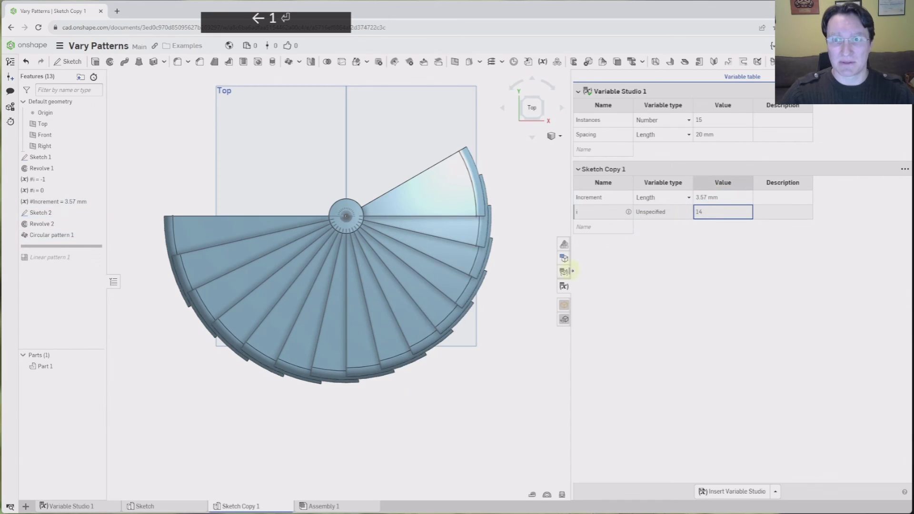
Set the Increment variable to 0 so every step of the spiral has equal length.
{"action": "double_click", "coordinate": [714, 201]}
{"action": "type", "text": "0"}
{"action": "key", "text": "Return"}
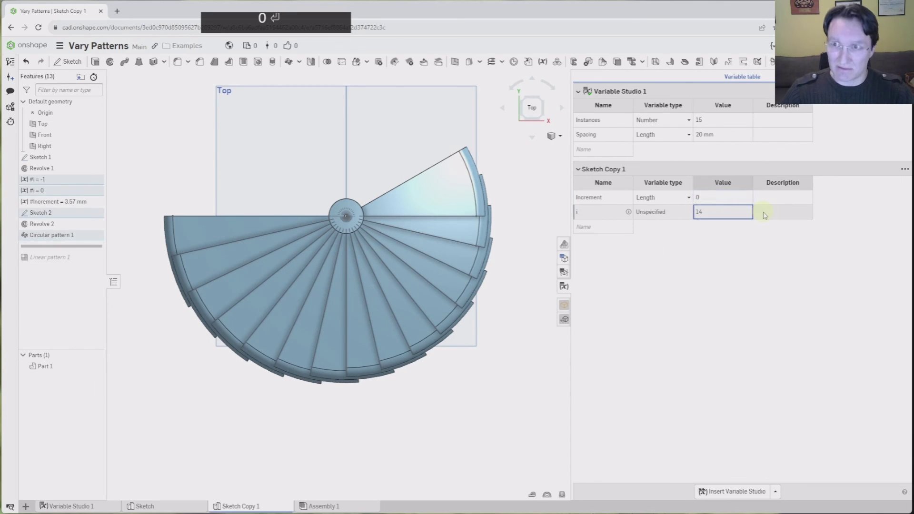
{"action": "scroll", "coordinate": [434, 428], "scroll_direction": "down", "scroll_amount": 5}
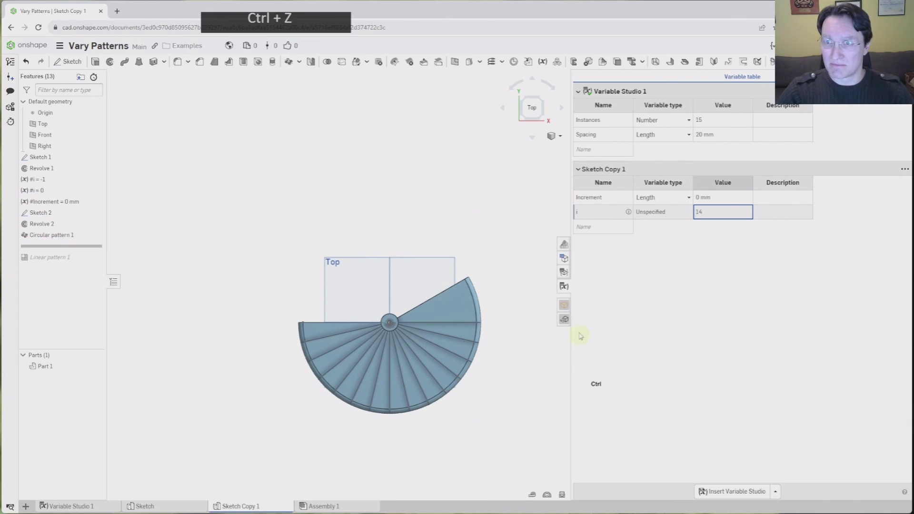
Restore the Main workspace to the history entry where Circular pattern 1 was inserted.
{"action": "left_click", "coordinate": [10, 60]}
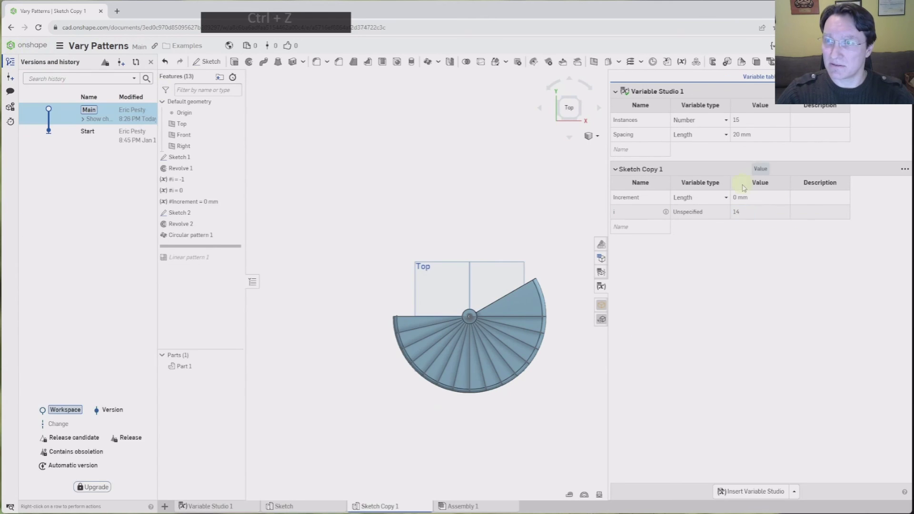
{"action": "left_click", "coordinate": [82, 119]}
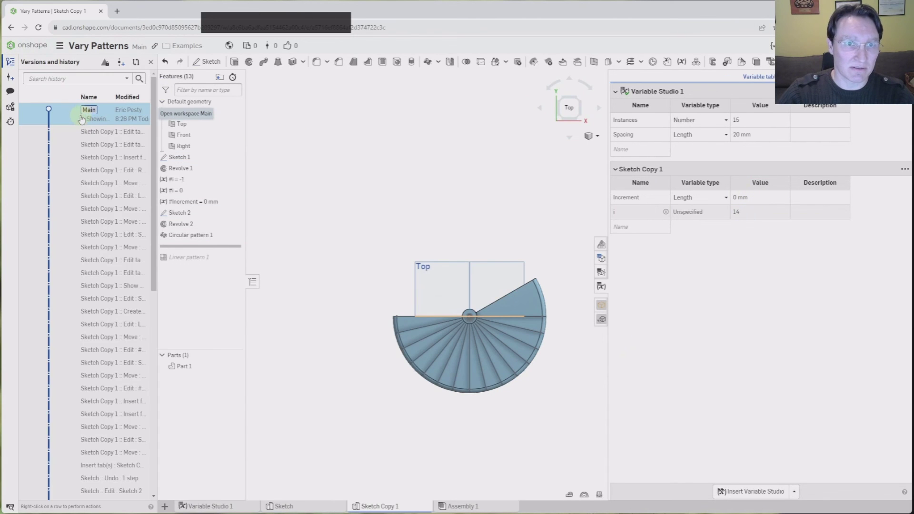
{"action": "left_click_drag", "start_coordinate": [155, 173], "coordinate": [232, 174]}
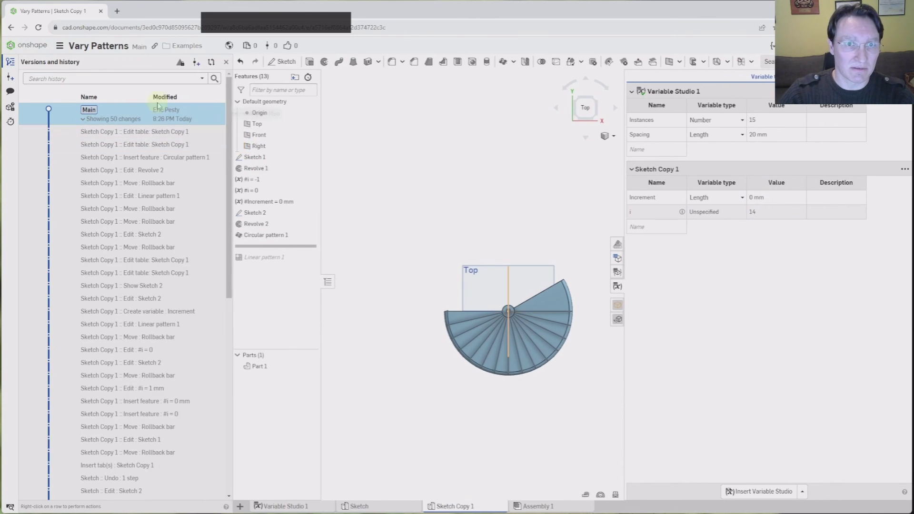
{"action": "left_click", "coordinate": [145, 157]}
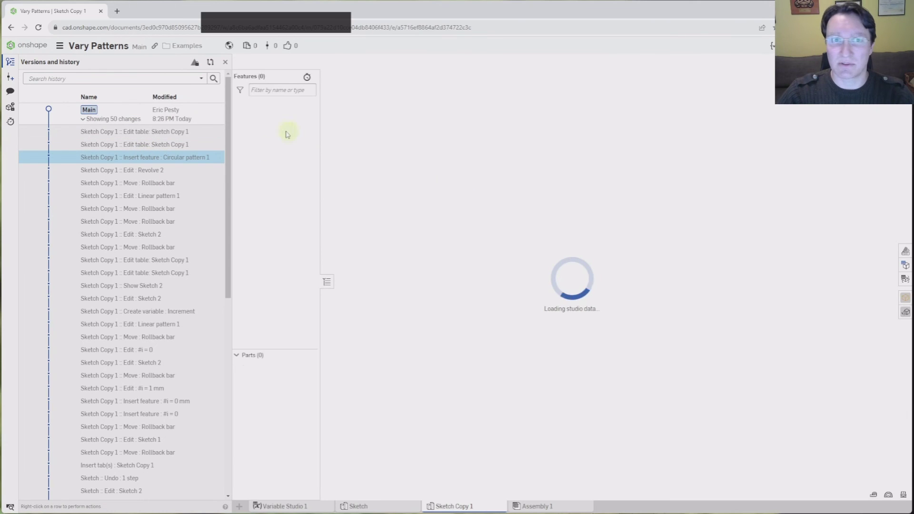
{"action": "left_click", "coordinate": [429, 66]}
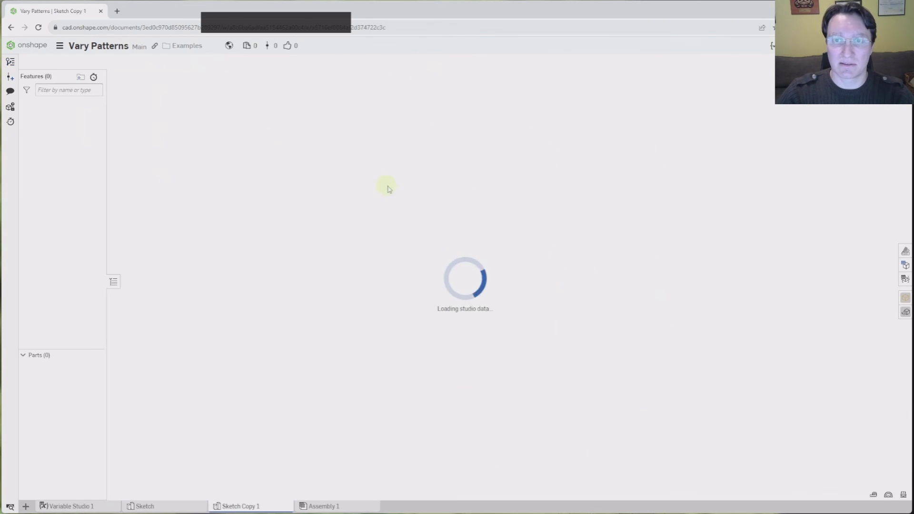
Examine the spiral's varying step length and height from the side, from above and at an angle.
{"action": "right_click_drag", "start_coordinate": [317, 149], "coordinate": [308, 114]}
{"action": "right_click_drag", "start_coordinate": [359, 123], "coordinate": [357, 181]}
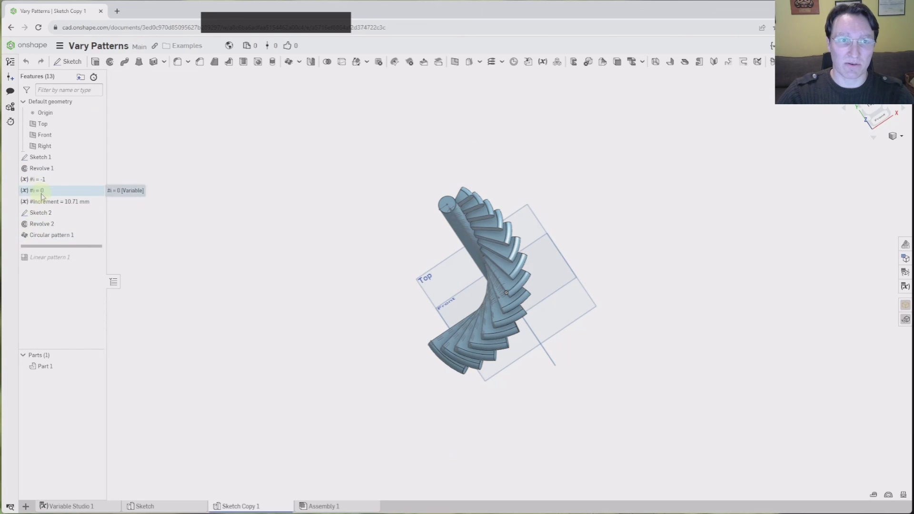
{"action": "right_click_drag", "start_coordinate": [300, 320], "coordinate": [570, 313]}
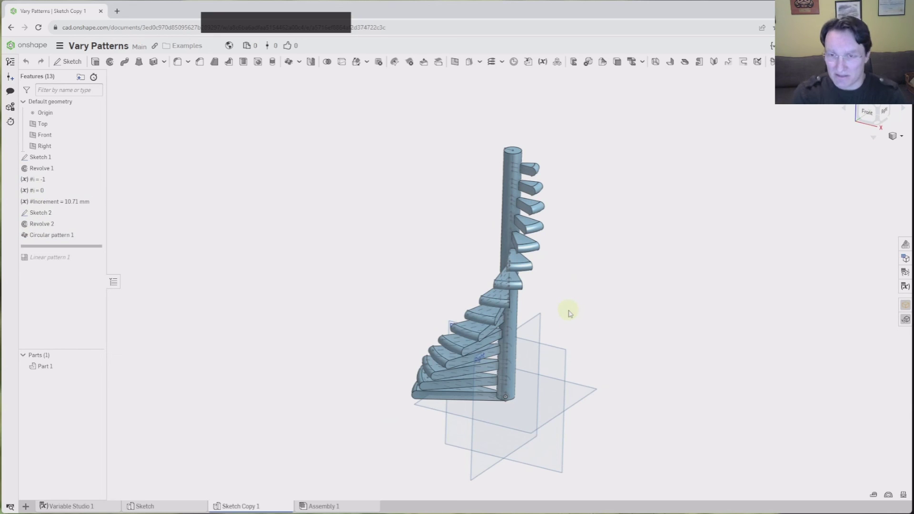
{"action": "right_click_drag", "start_coordinate": [402, 253], "coordinate": [418, 301]}
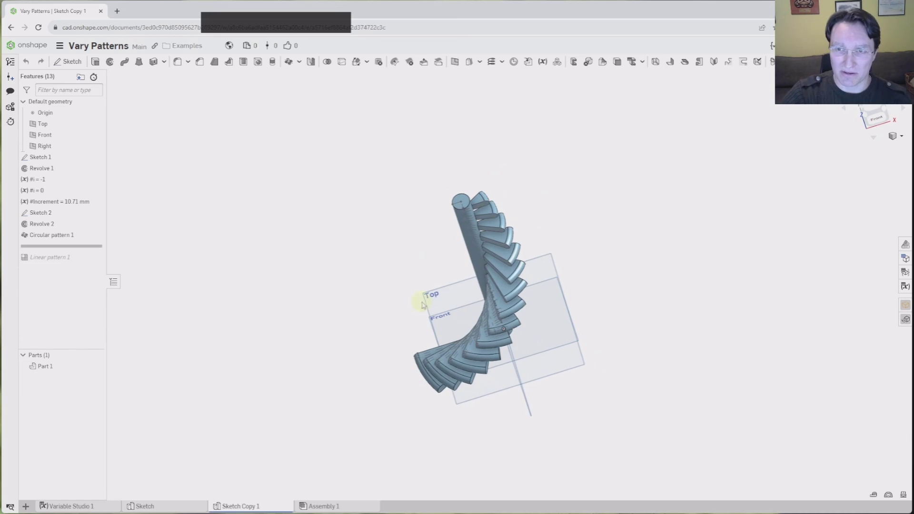
{"action": "left_click", "coordinate": [869, 99]}
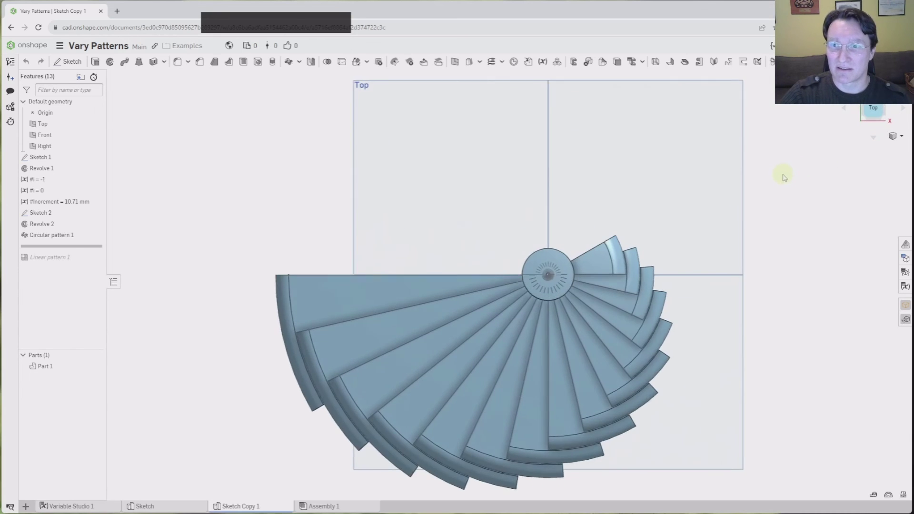
{"action": "scroll", "coordinate": [784, 177], "scroll_direction": "up", "scroll_amount": 3}
{"action": "middle_click_drag", "start_coordinate": [780, 245], "coordinate": [669, 235]}
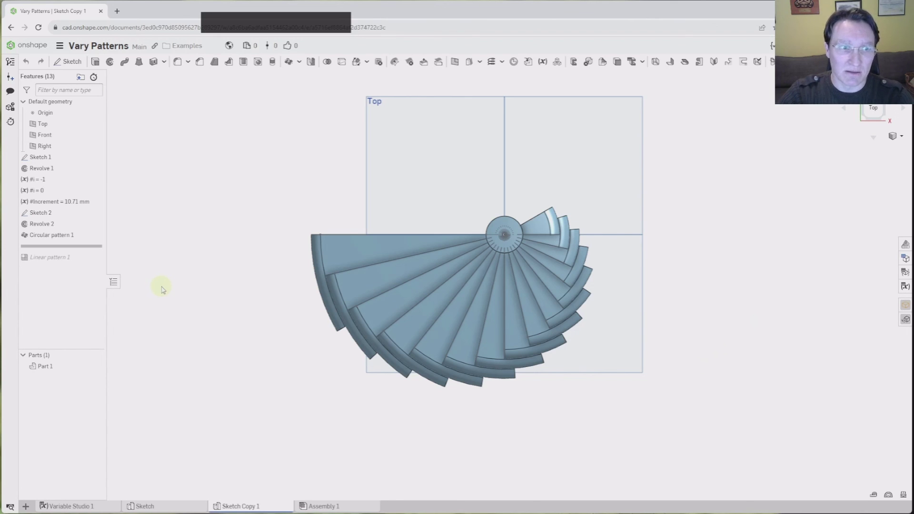
{"action": "right_click_drag", "start_coordinate": [429, 408], "coordinate": [420, 407]}
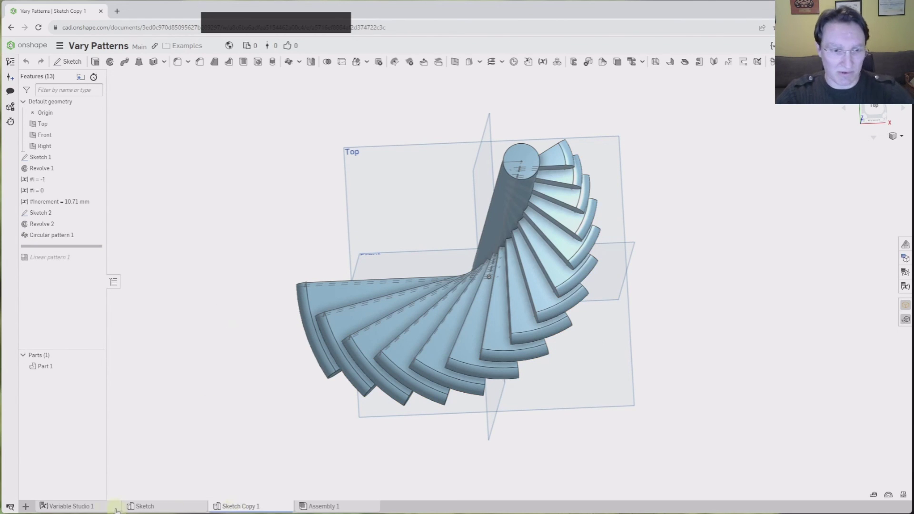
{"action": "mouse_move", "coordinate": [230, 509]}
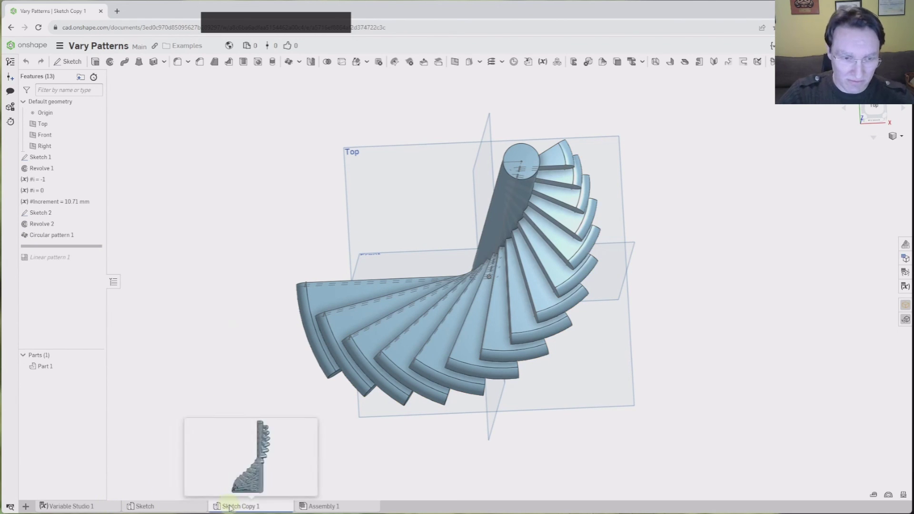
{"action": "mouse_move", "coordinate": [233, 363]}
{"action": "right_mouse_down"}
{"action": "mouse_move", "coordinate": [222, 331]}
{"action": "mouse_move", "coordinate": [235, 353]}
{"action": "right_mouse_up"}
{"action": "scroll", "coordinate": [236, 354], "scroll_direction": "down", "scroll_amount": 4}
{"action": "middle_click_drag", "start_coordinate": [286, 260], "coordinate": [327, 236]}
{"action": "right_click_drag", "start_coordinate": [327, 238], "coordinate": [340, 193]}
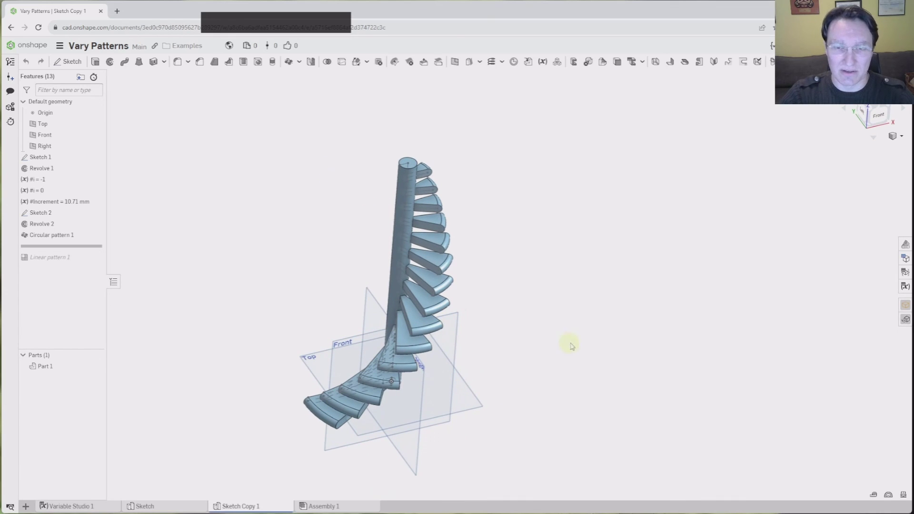
Roll the feature list forward past Linear pattern 1 and suppress Circular pattern 1.
{"action": "left_click_drag", "start_coordinate": [72, 246], "coordinate": [105, 274]}
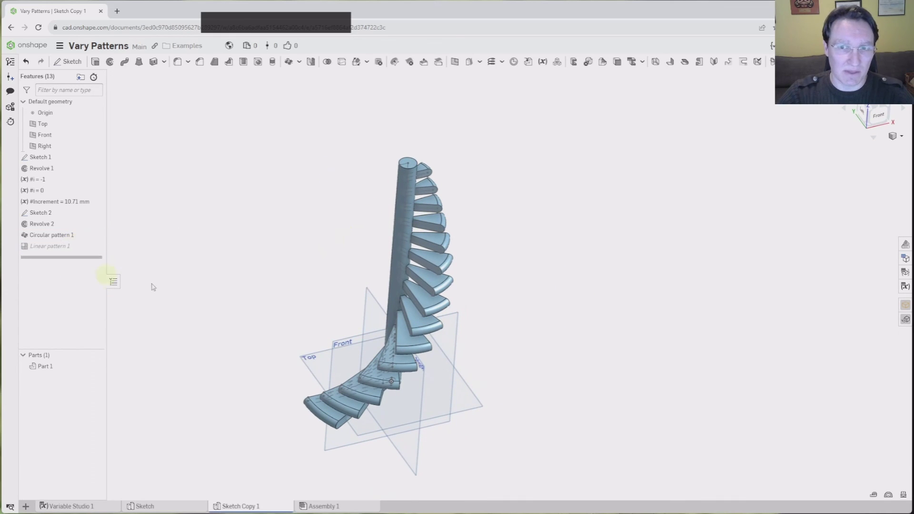
{"action": "right_click", "coordinate": [60, 236]}
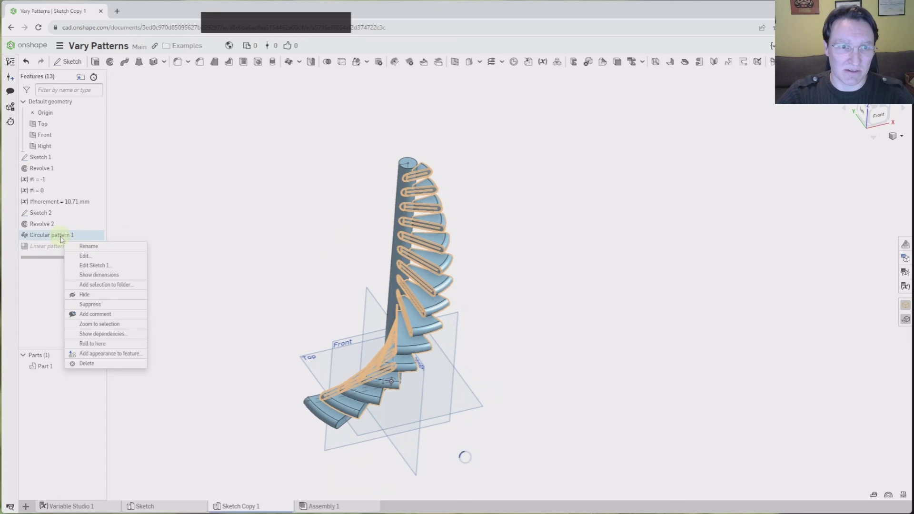
{"action": "left_click", "coordinate": [106, 305]}
{"action": "right_click_drag", "start_coordinate": [278, 306], "coordinate": [281, 328]}
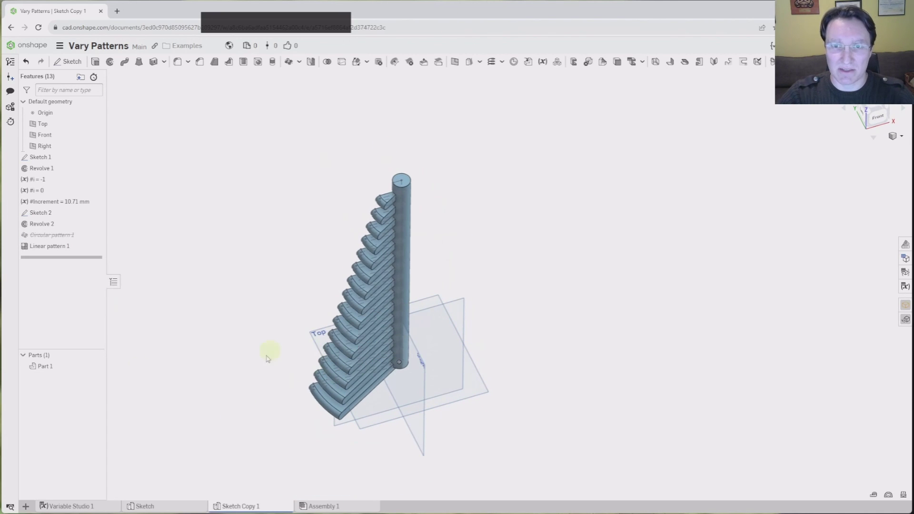